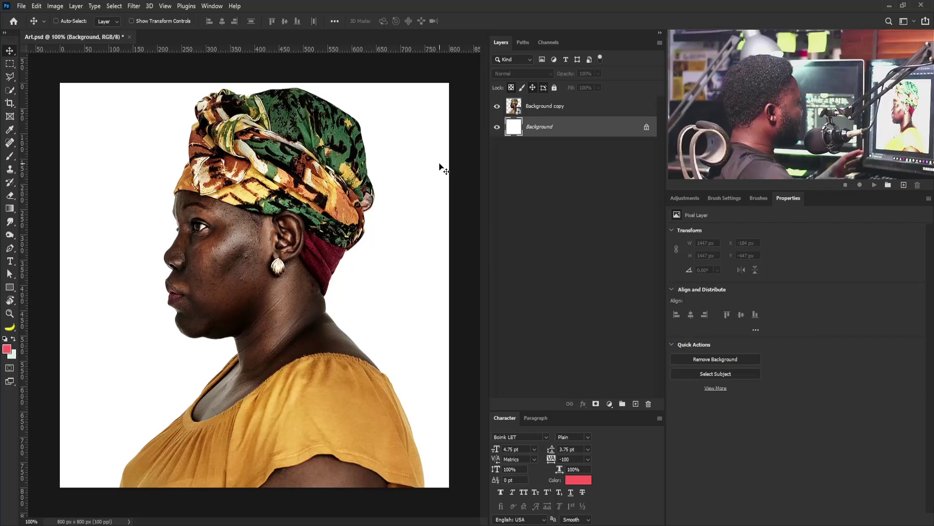
Add a new empty layer above the Background copy layer and name it colors
left_click(534, 112)
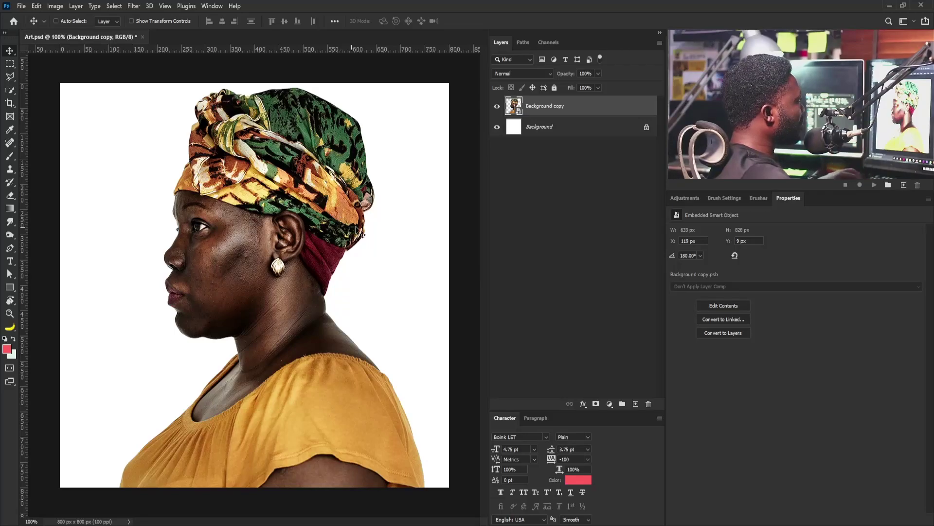
left_click(634, 404)
double_click(534, 105)
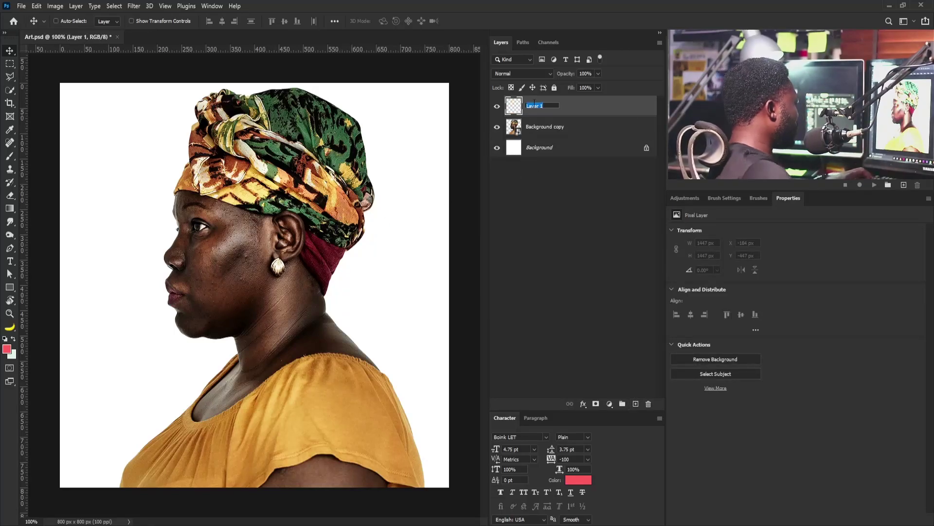
type("color")
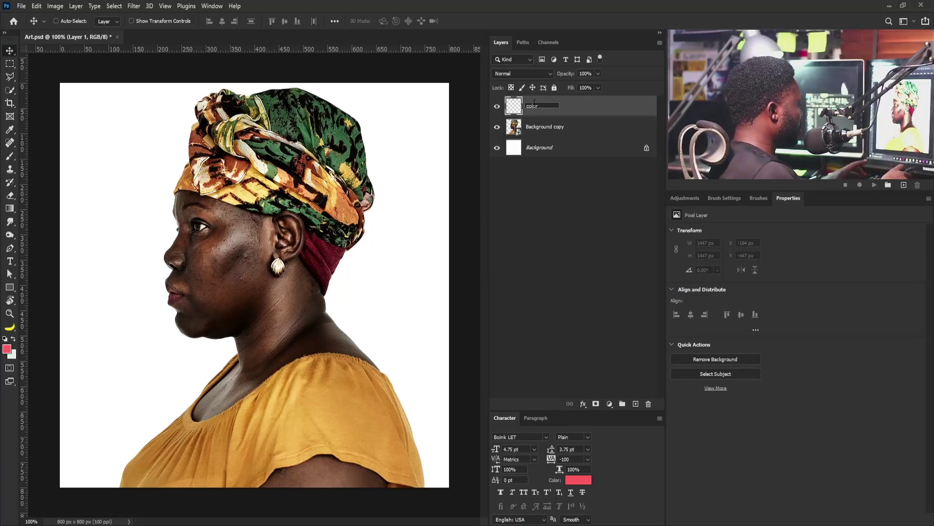
type("s")
key("Return")
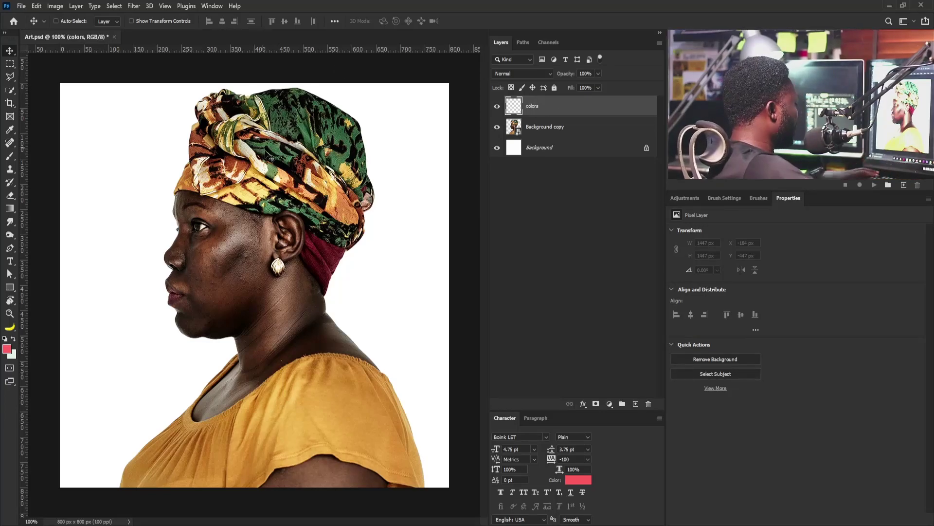
Set up the Brush with the hard round 123 tip, Transfer turned off and a size of 100 px
key("b")
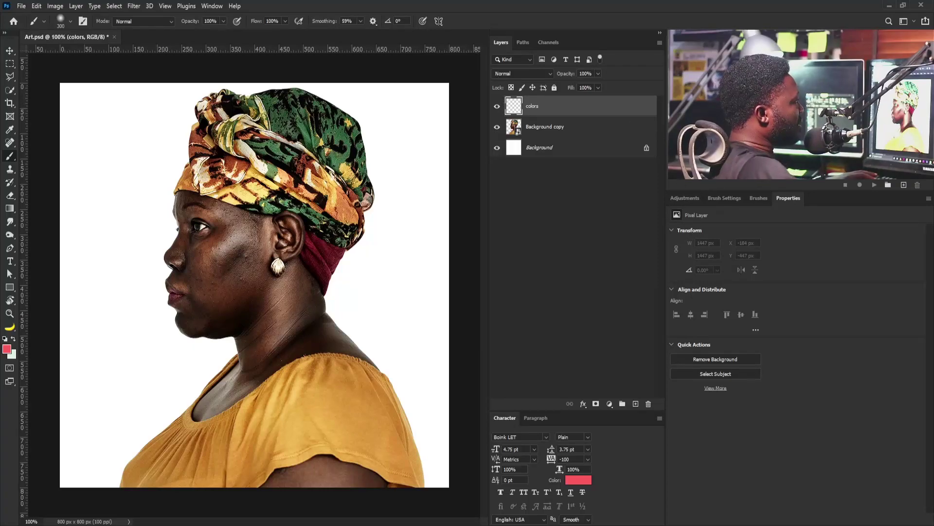
left_click(717, 198)
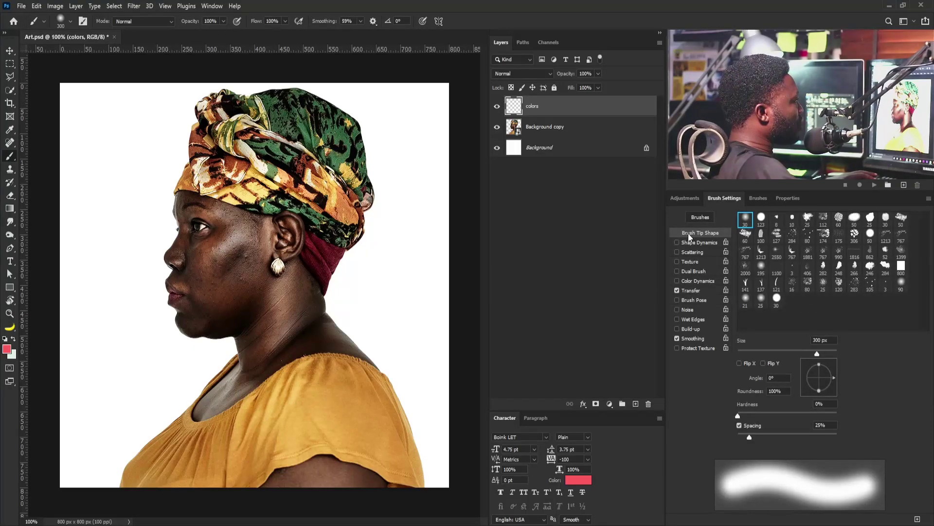
left_click(762, 220)
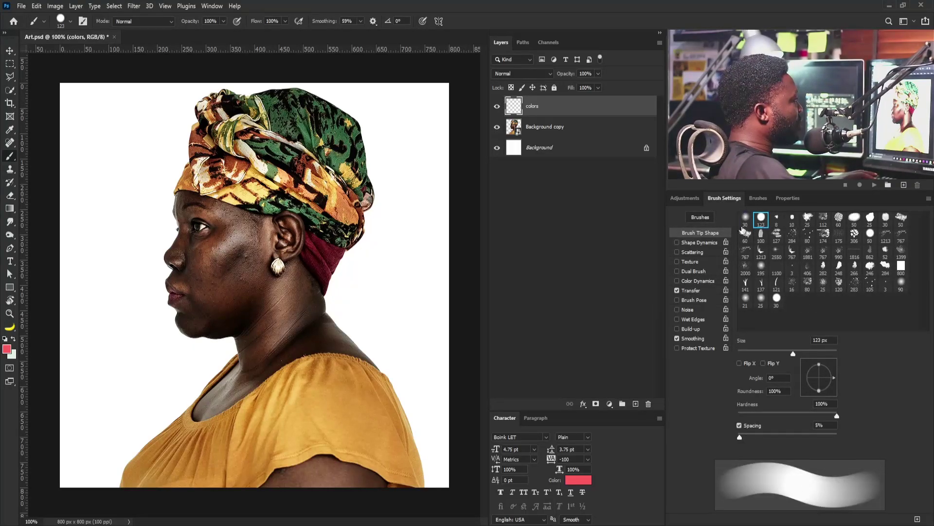
left_click(676, 290)
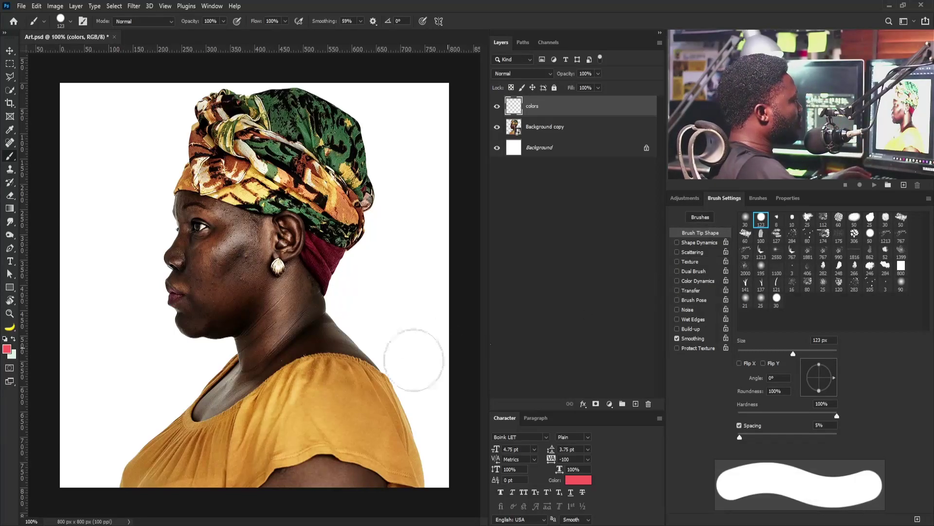
key("bracketleft")
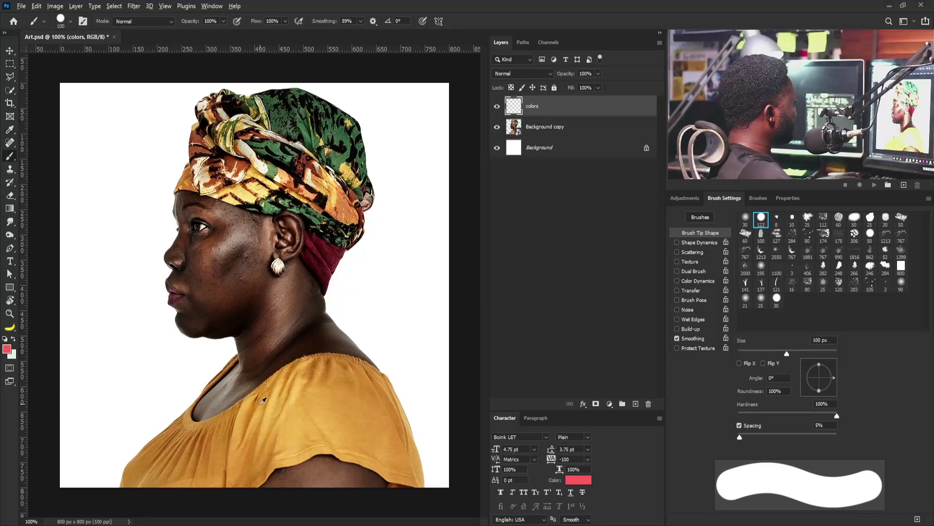
Sample the orange-yellow of the woman's blouse and stamp it as a round swatch on the white area near the canvas's upper-left corner
left_click(253, 410, "alt")
left_click_drag(252, 411, 246, 411)
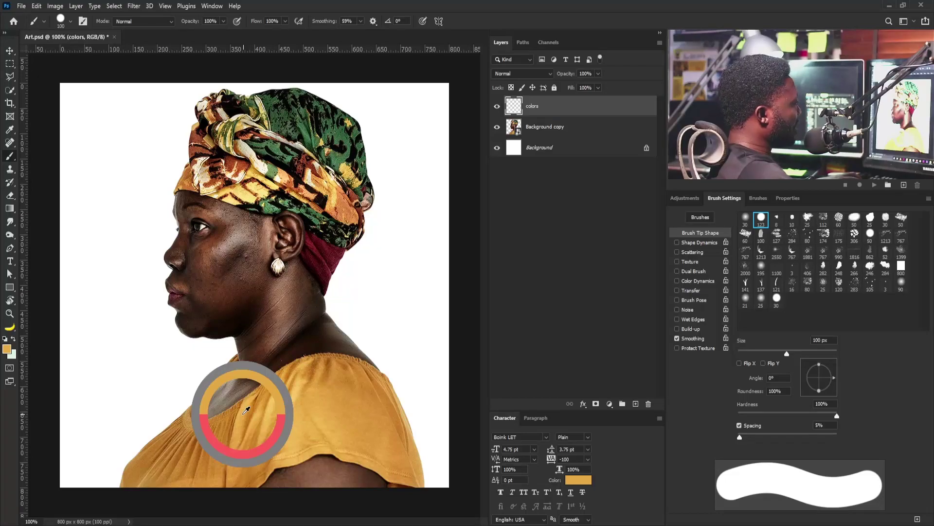
left_click_drag(246, 410, 246, 411)
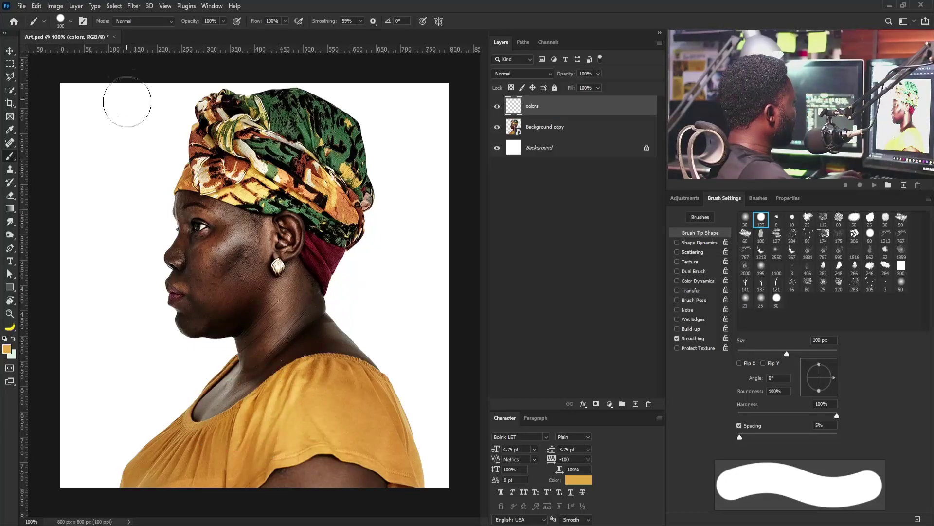
left_click(95, 140)
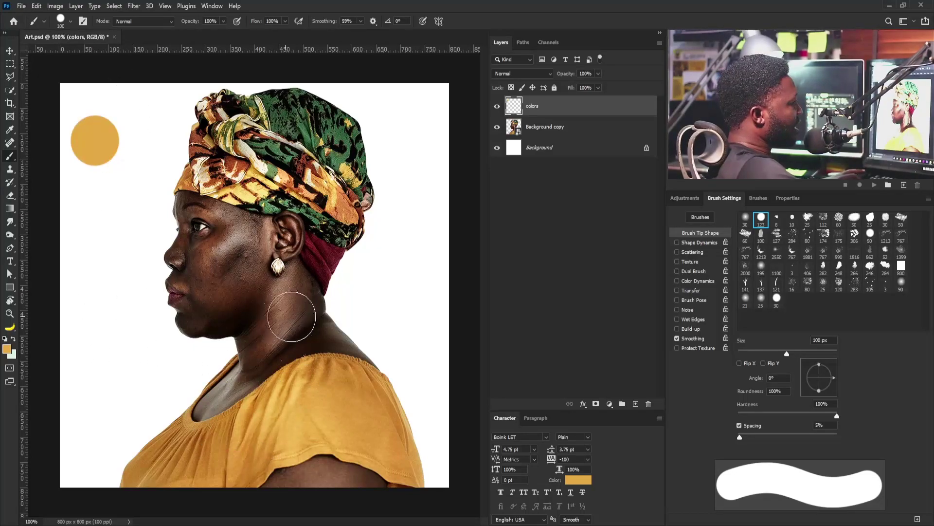
Sample the green and the dark red of the headwrap and stamp each as a round swatch below the orange one
left_click_drag(277, 162, 276, 166)
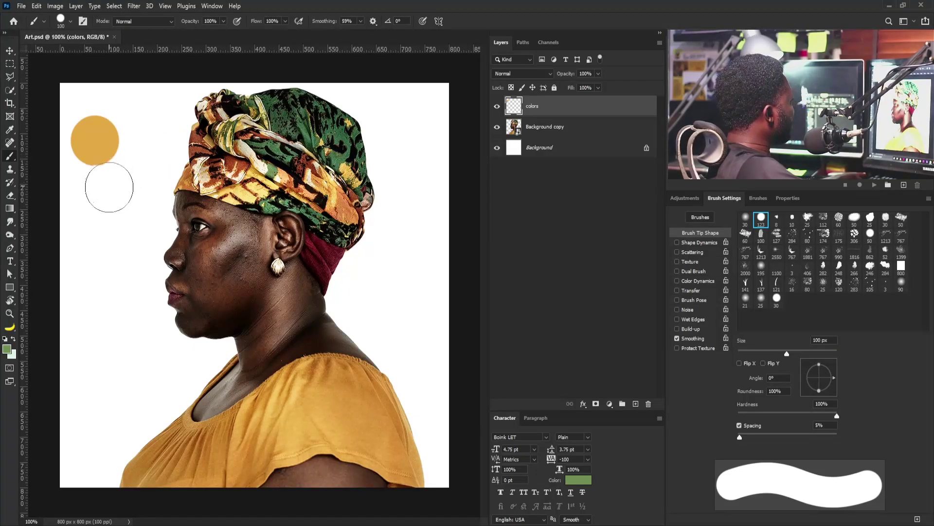
left_click(95, 197)
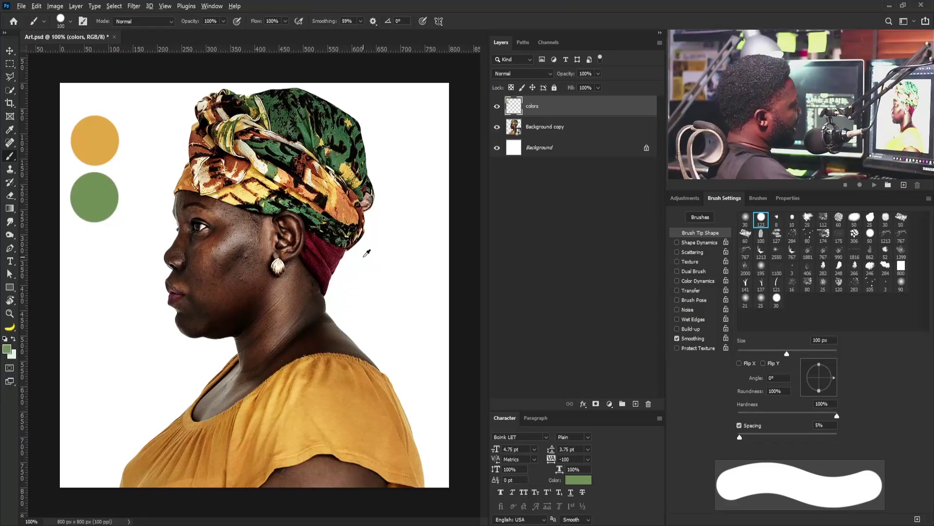
left_click_drag(333, 247, 329, 248)
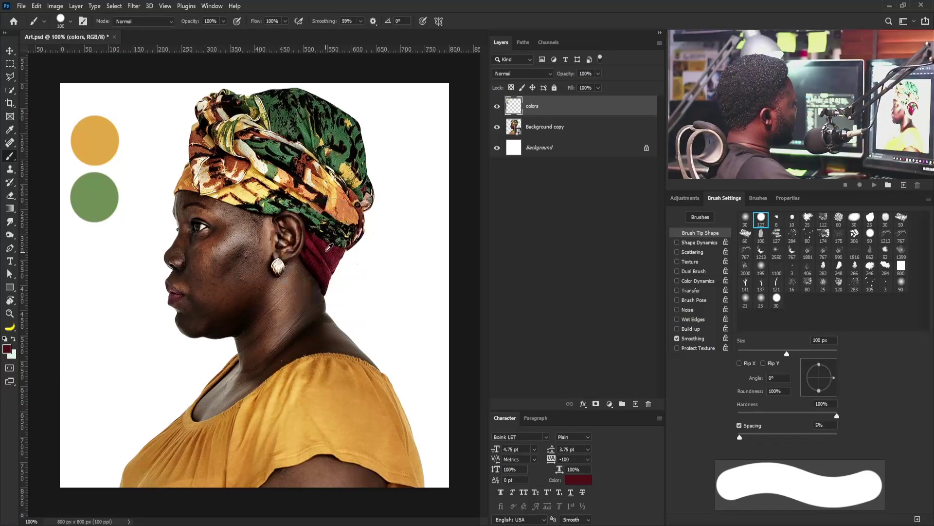
left_click(105, 259)
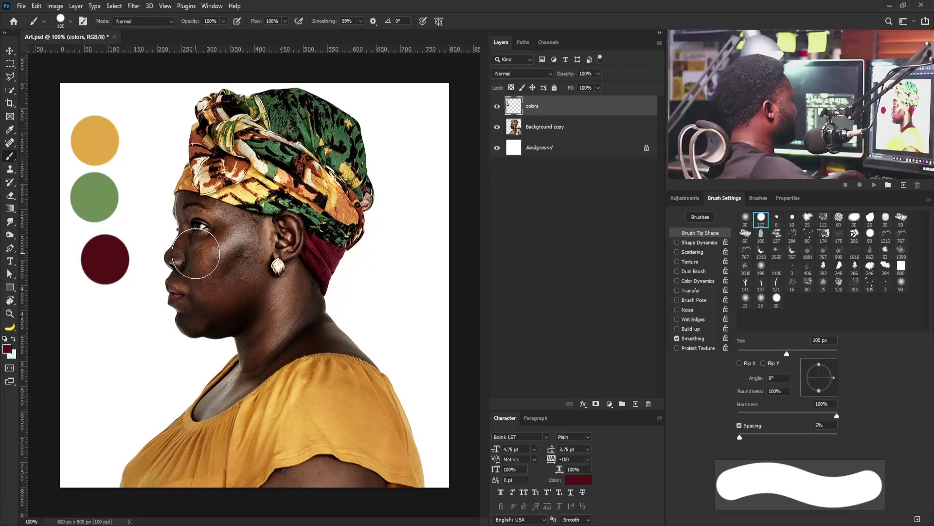
Hide the Background copy layer and reduce the brush size to 20 px
left_click(497, 127)
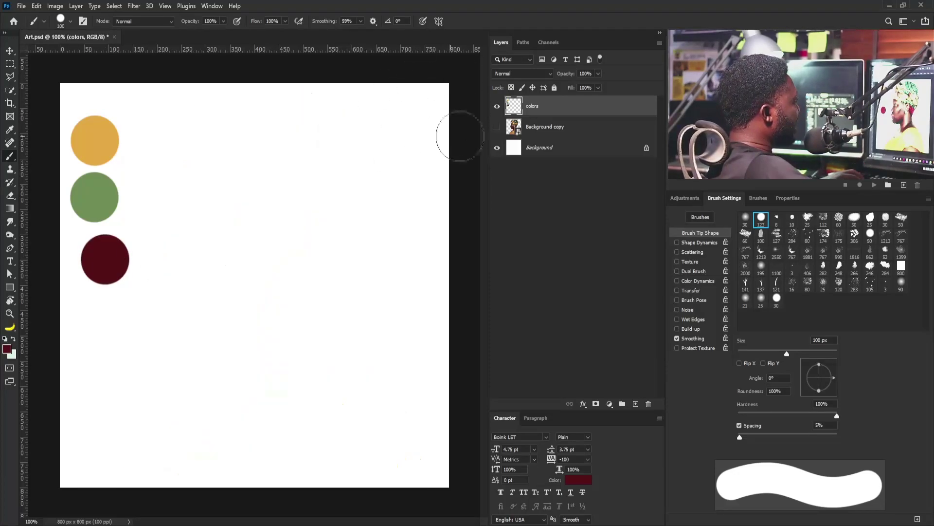
key("bracketleft")
key("bracketleft")
key("bracketleft")
key("bracketleft")
key("bracketleft")
key("bracketleft")
key("bracketleft")
key("bracketleft")
key("bracketleft")
key("bracketleft")
key("bracketleft")
key("bracketleft")
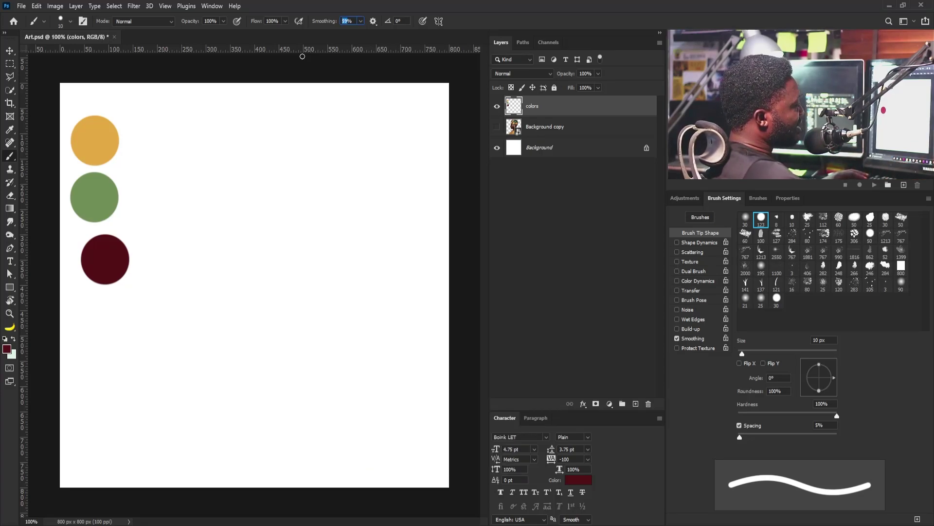
key("bracketright")
Paint a small triangle outline with a dot inside near the canvas centre, using the orange picked from its swatch
left_click(100, 140, "alt")
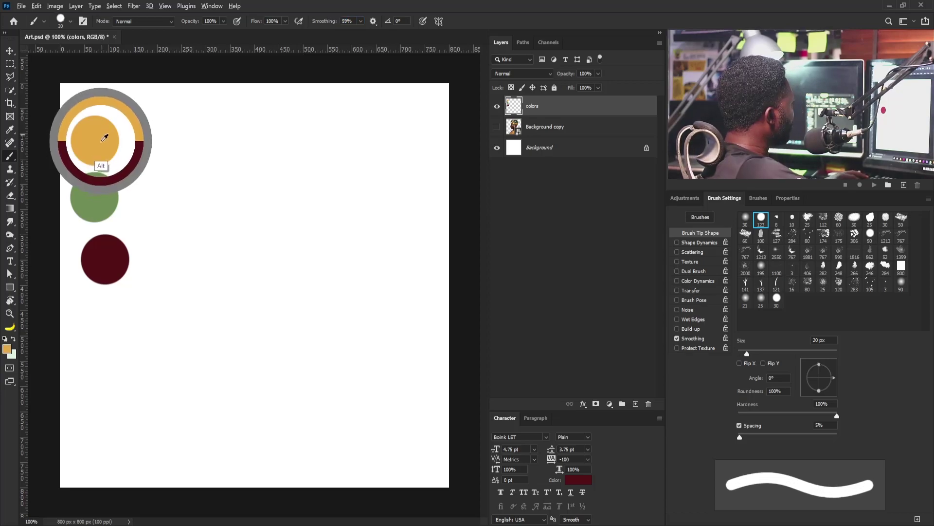
left_click(100, 138, "alt")
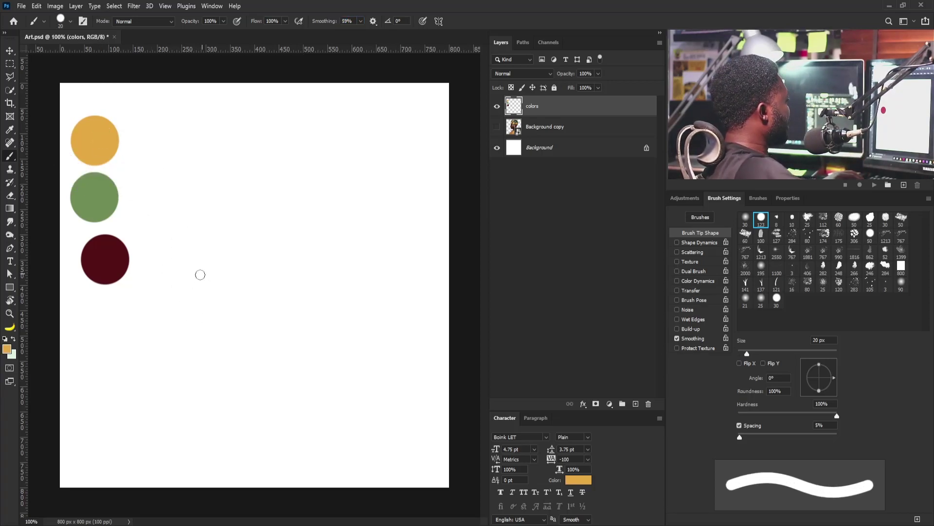
left_click_drag(214, 273, 171, 335)
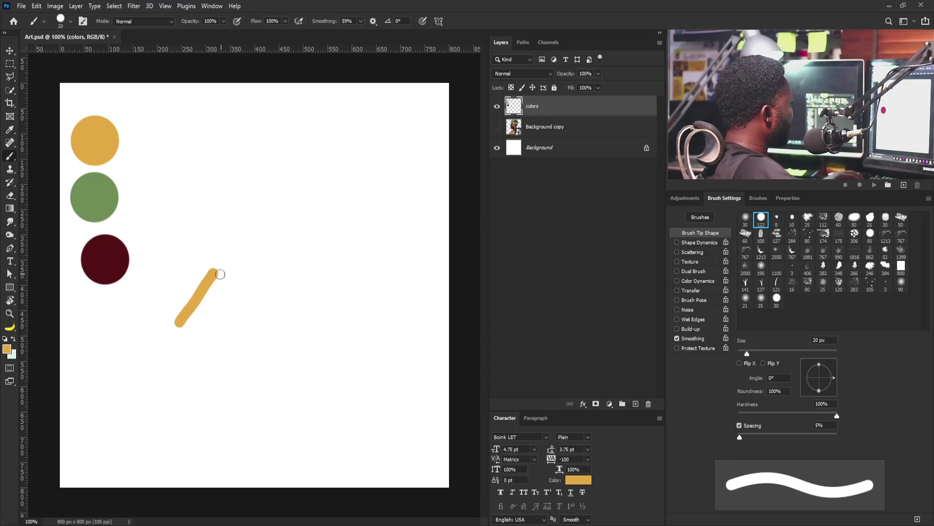
left_click_drag(215, 275, 236, 305)
mouse_move(212, 273)
left_mouse_down()
mouse_move(189, 330)
mouse_move(223, 327)
left_mouse_up()
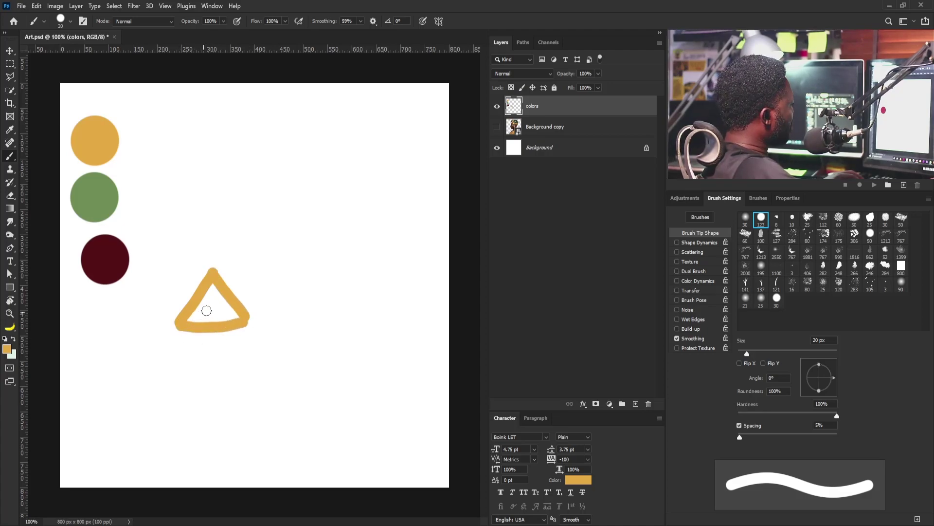
key("ctrl+z")
left_click_drag(179, 326, 238, 321)
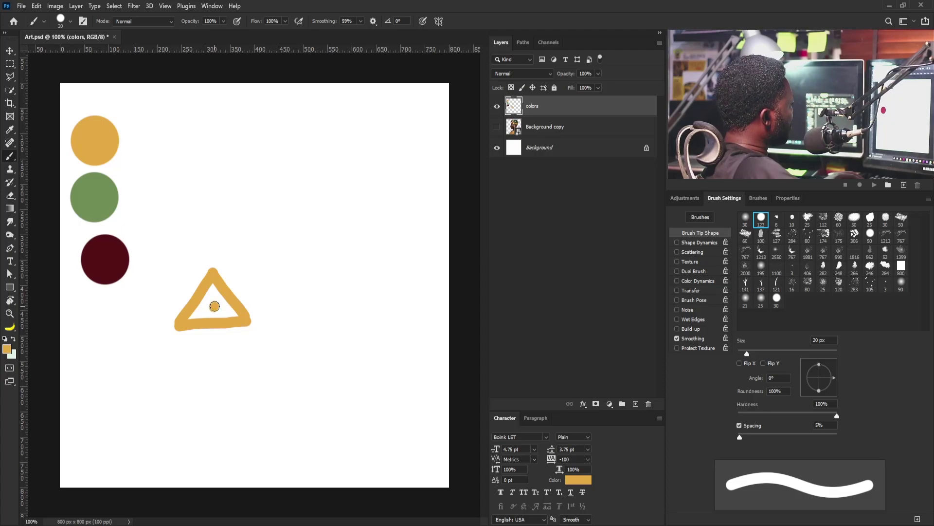
Paint a slanted line beside the triangle and an adjoining inverted triangle with a dot inside in the same orange
left_click_drag(211, 251, 170, 304)
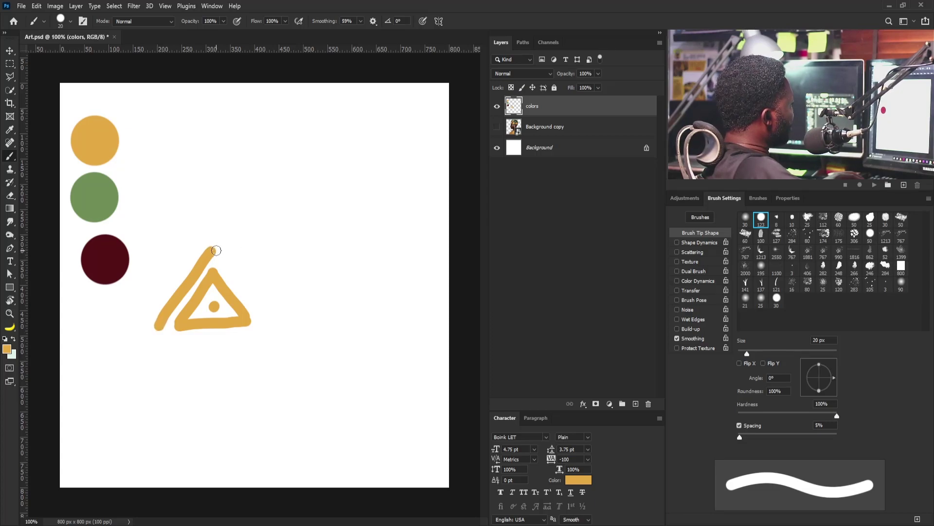
mouse_move(215, 251)
left_mouse_down()
mouse_move(269, 325)
mouse_move(306, 271)
left_mouse_up()
key("ctrl+z")
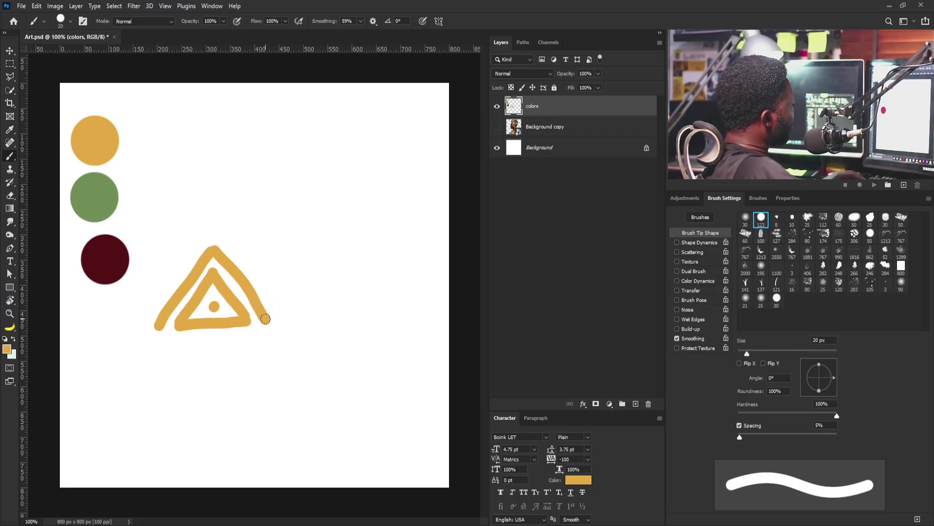
left_click_drag(266, 318, 302, 270)
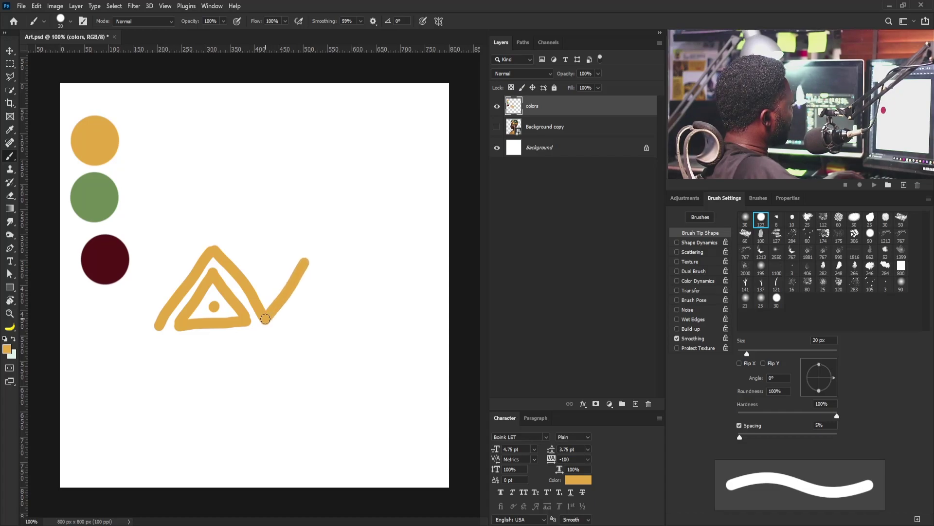
mouse_move(220, 249)
left_mouse_down()
mouse_move(212, 249)
mouse_move(268, 255)
left_mouse_up()
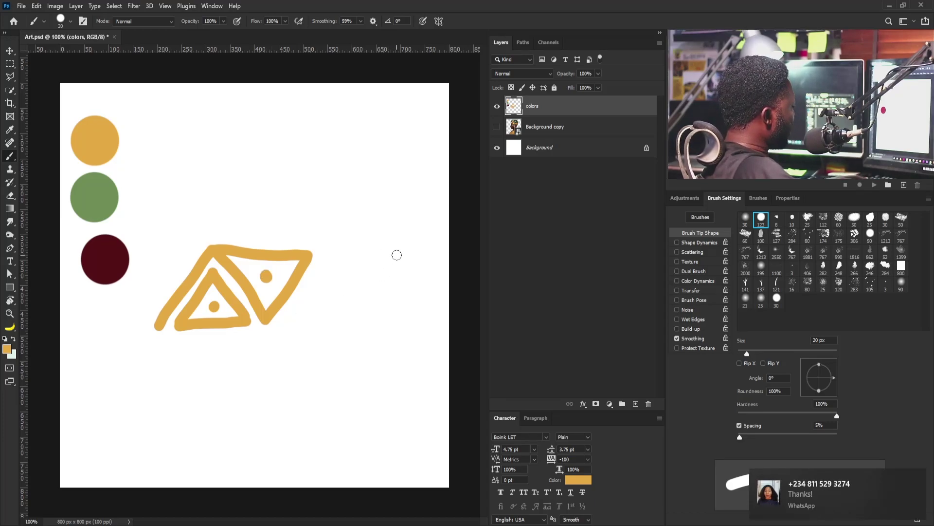
Select the painted triangle motif with the Polygonal Lasso, cut it to a new layer and check the separation by toggling its visibility
key("v")
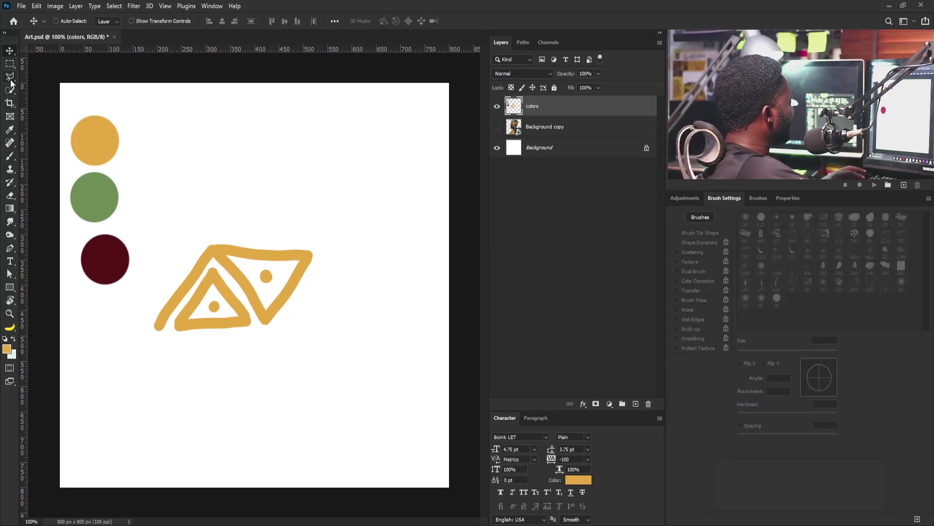
left_click(13, 81)
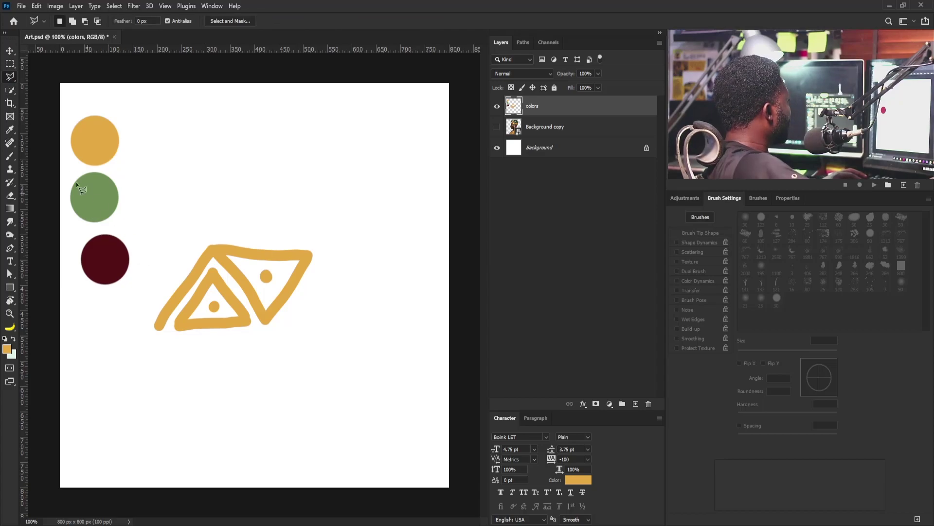
left_click(122, 330)
left_click(207, 210)
left_click(351, 226)
left_click(391, 270)
left_click(268, 369)
left_click(131, 369)
left_click(123, 332)
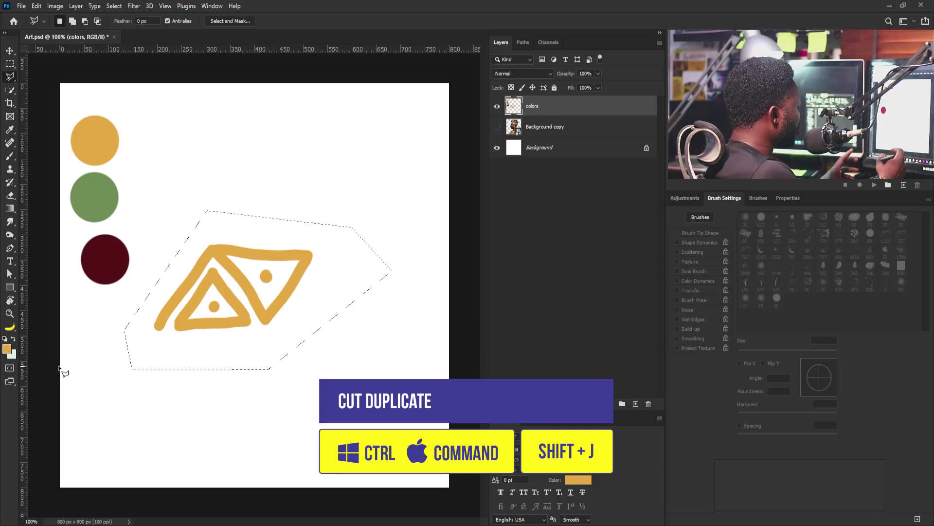
key("ctrl+shift+j")
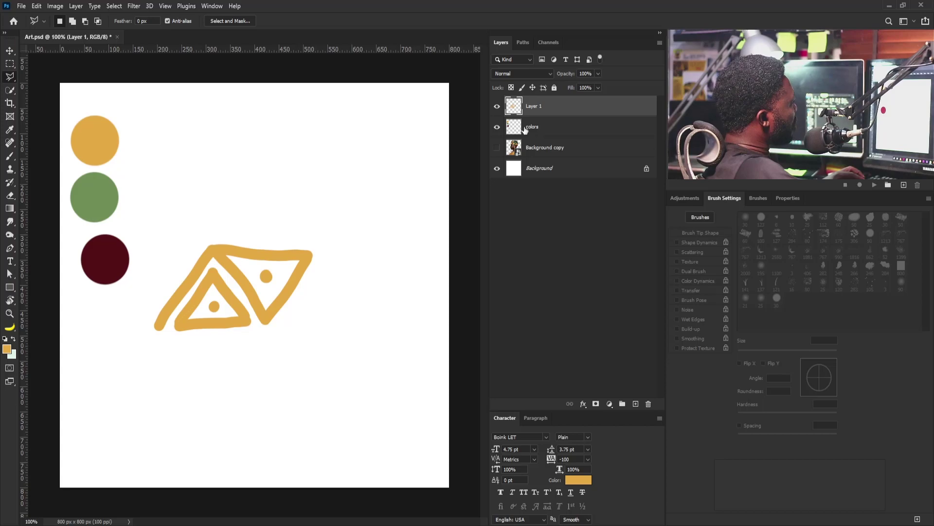
left_click(497, 107)
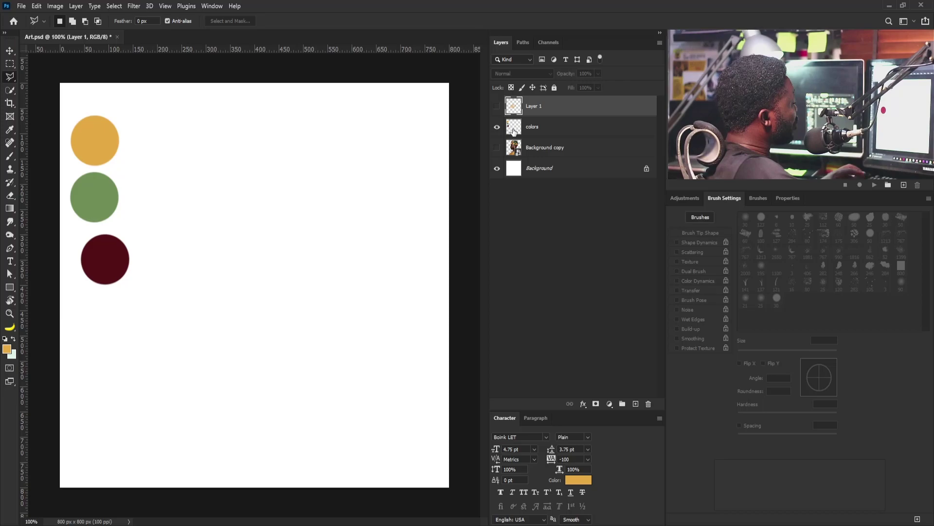
left_click(497, 107)
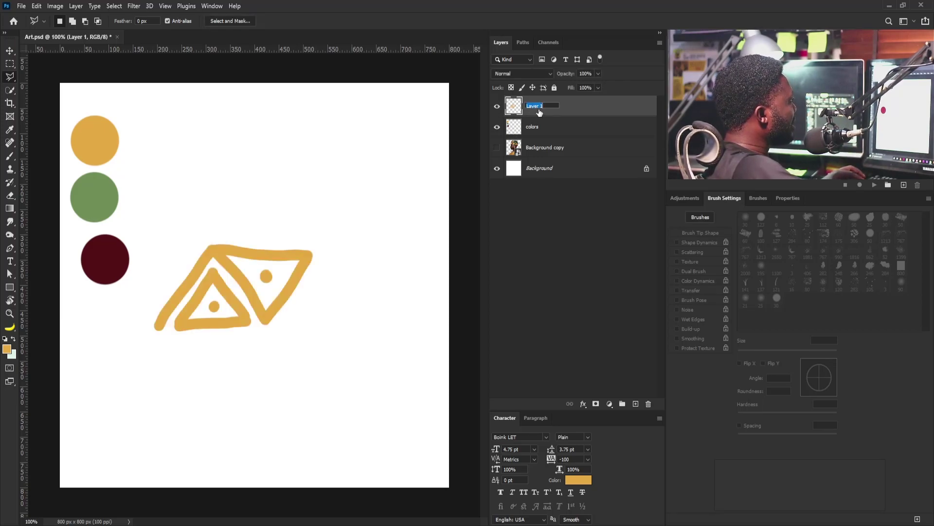
Rename the motif's layer as Pattern and duplicate it
type("p")
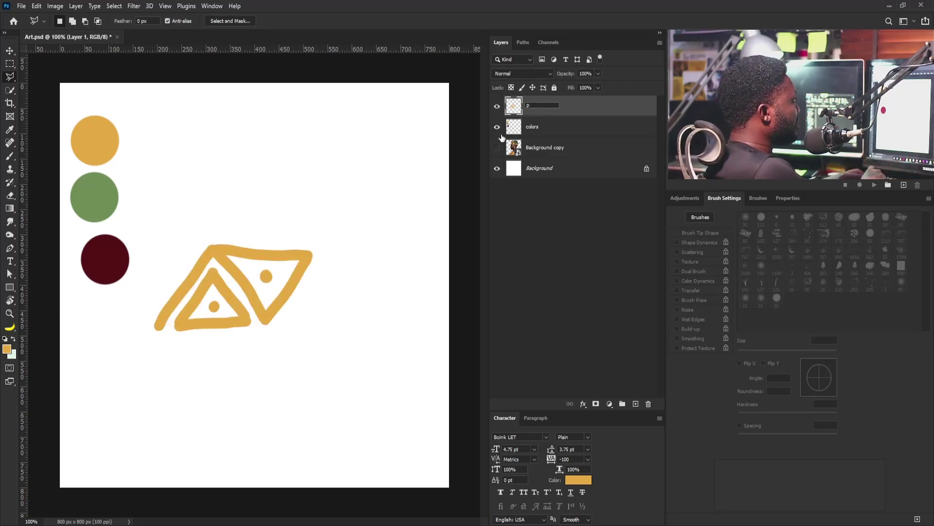
type("attern")
key("Return")
left_click_drag(598, 113, 636, 402)
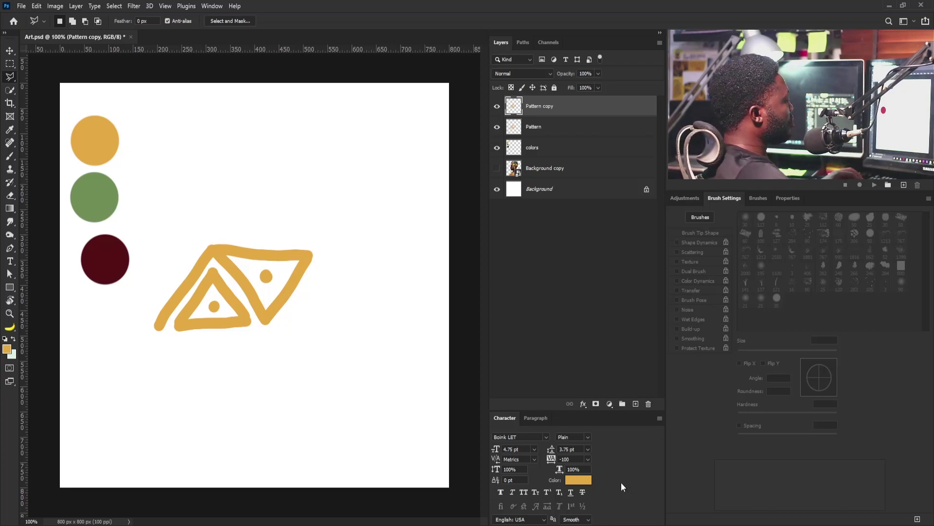
Place motif copies on both sides to form a row of three, scale the row down and move it below the colour swatches
left_click_drag(216, 297, 87, 301)
left_click(559, 148, "shift")
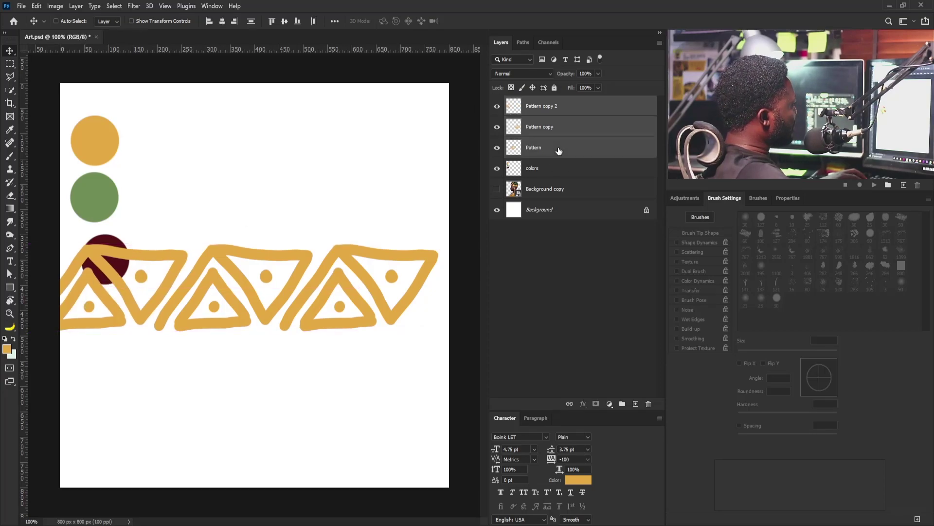
key("ctrl+t")
left_click_drag(439, 244, 323, 269)
key("Return")
left_click_drag(213, 300, 223, 322)
key("ctrl")
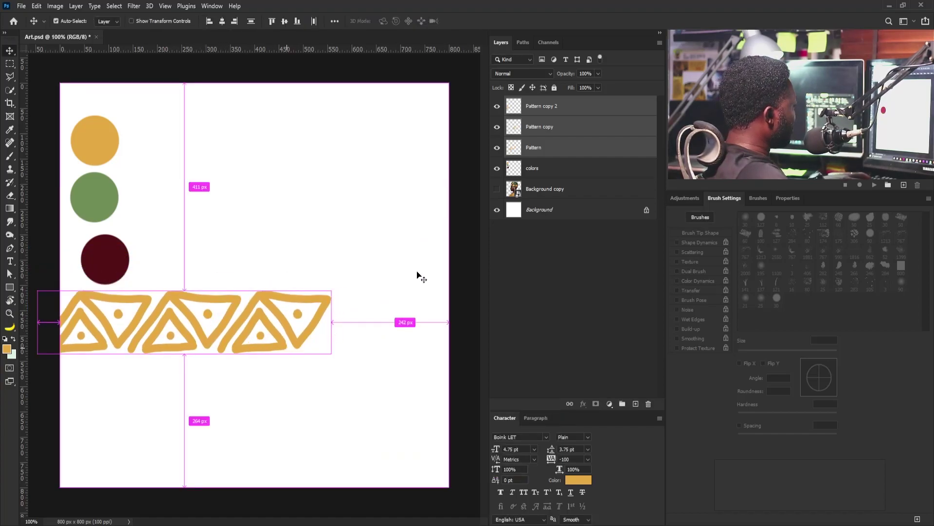
Extend the row across the canvas with two more motif copies and merge all the pattern layers into one
left_click(549, 108)
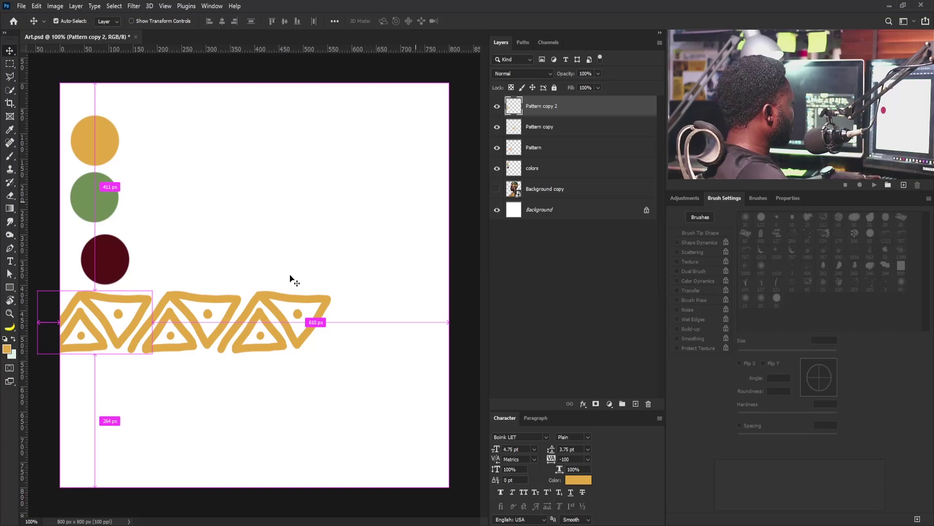
left_click_drag(98, 316, 432, 330)
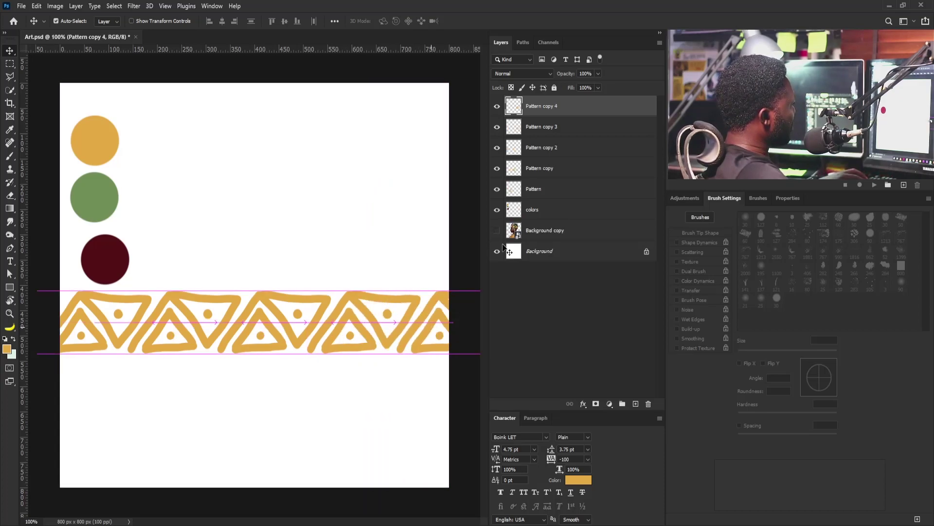
left_click(541, 189, "shift")
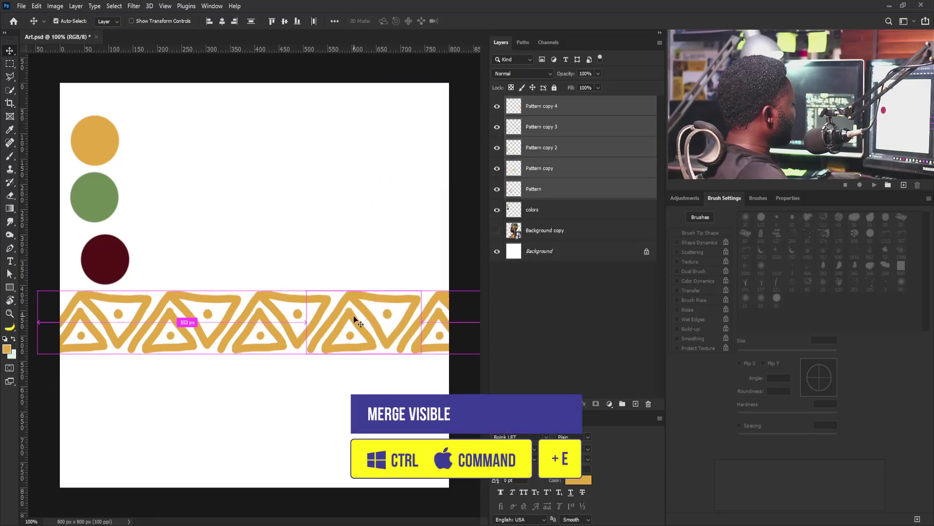
key("ctrl+e")
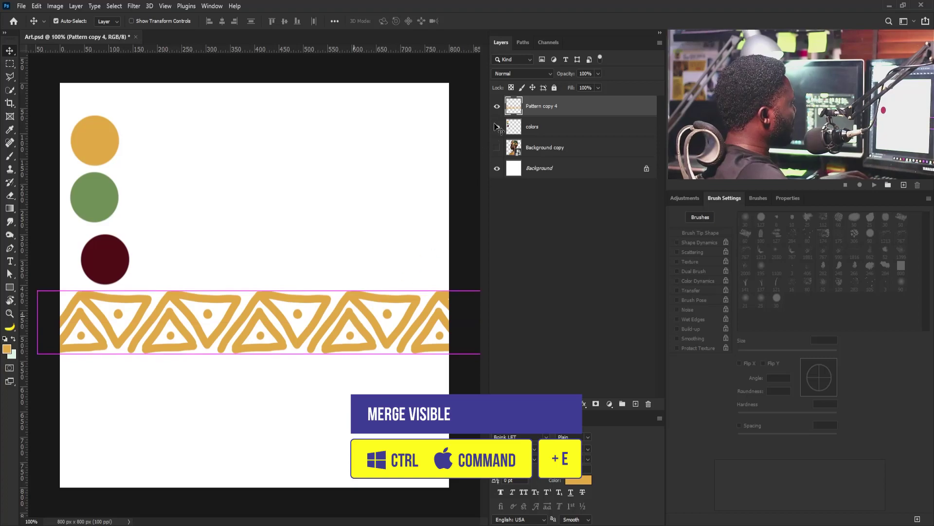
left_click(496, 109)
left_click(497, 109)
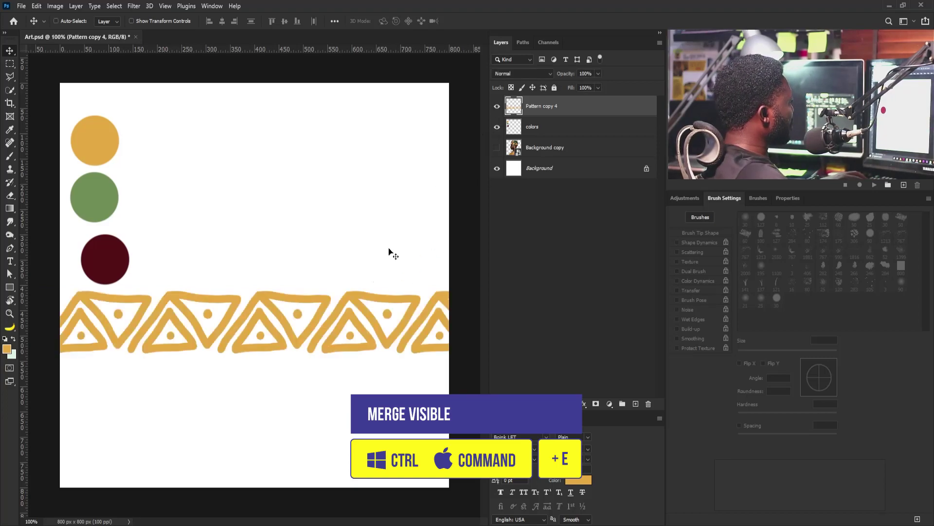
Duplicate the merged pattern row, place the copy directly below the original and rotate it 180°
key("ctrl+j")
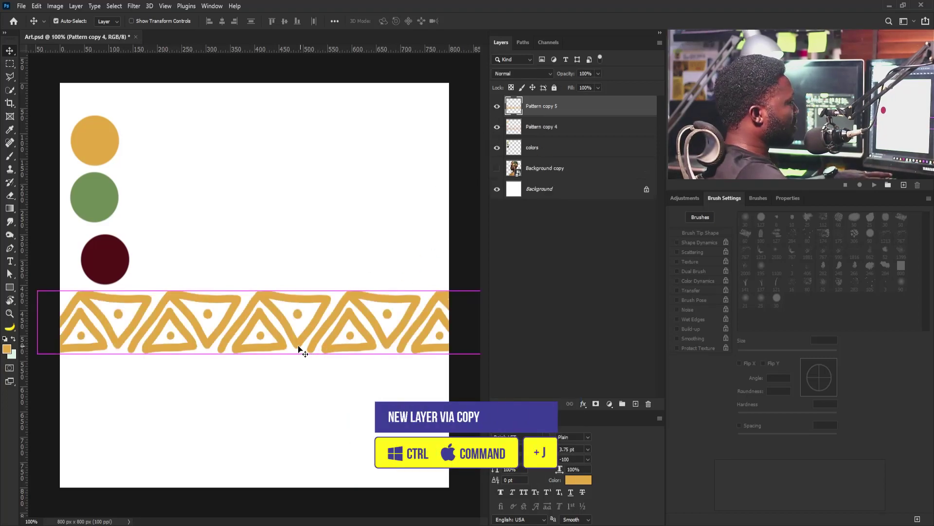
left_click_drag(286, 341, 282, 412)
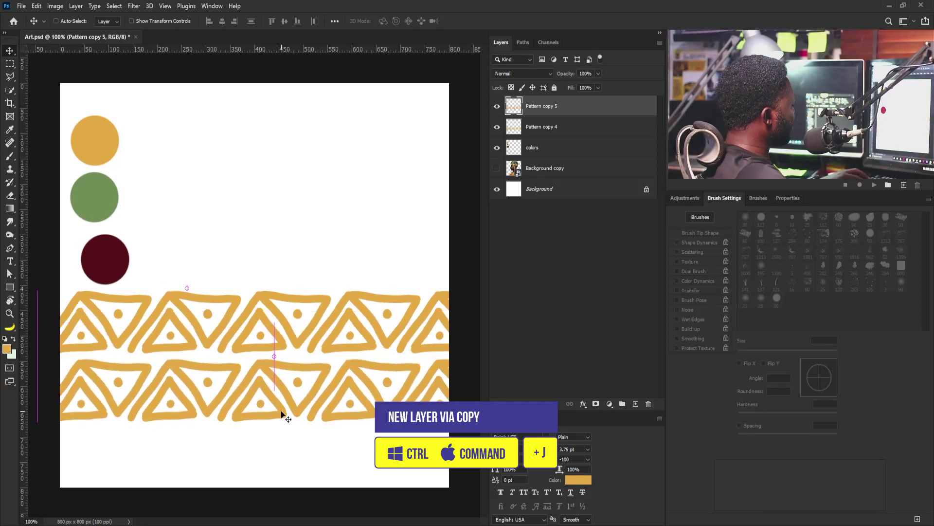
key("ctrl+t")
right_click(276, 391)
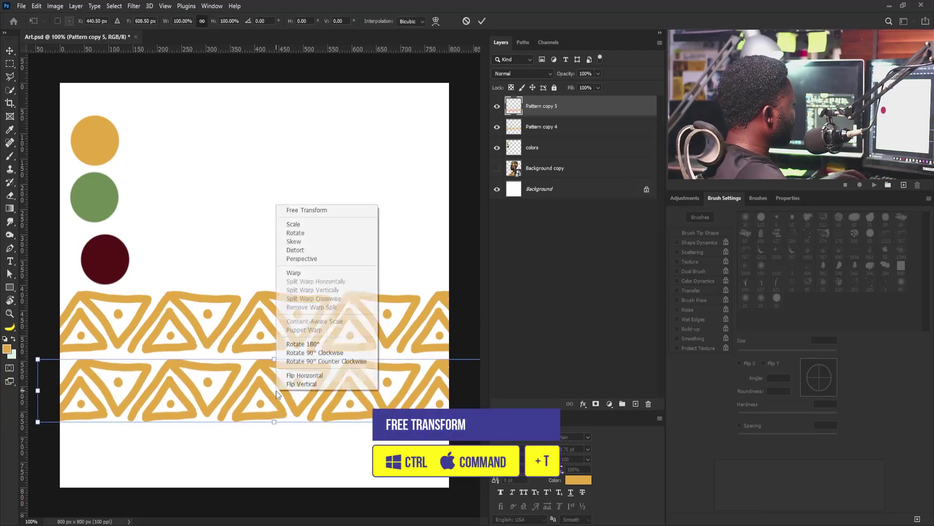
left_click(312, 344)
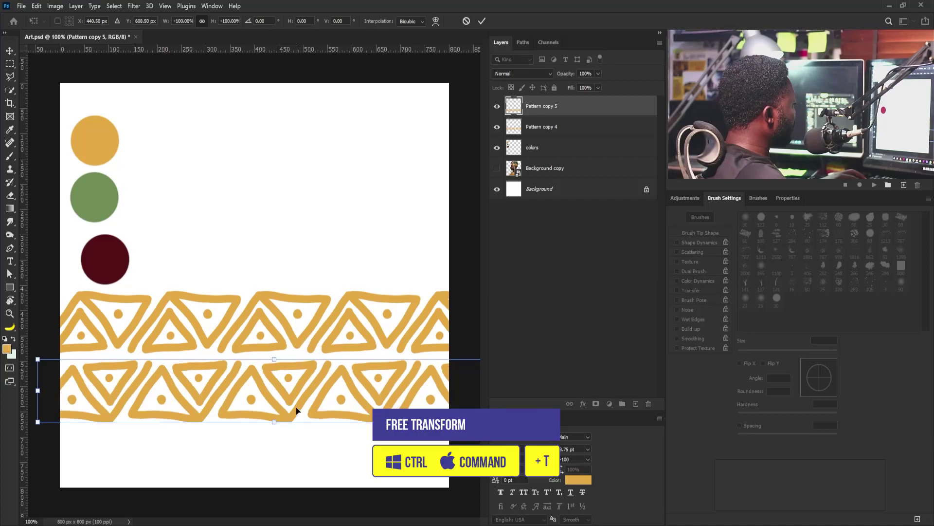
key("Return")
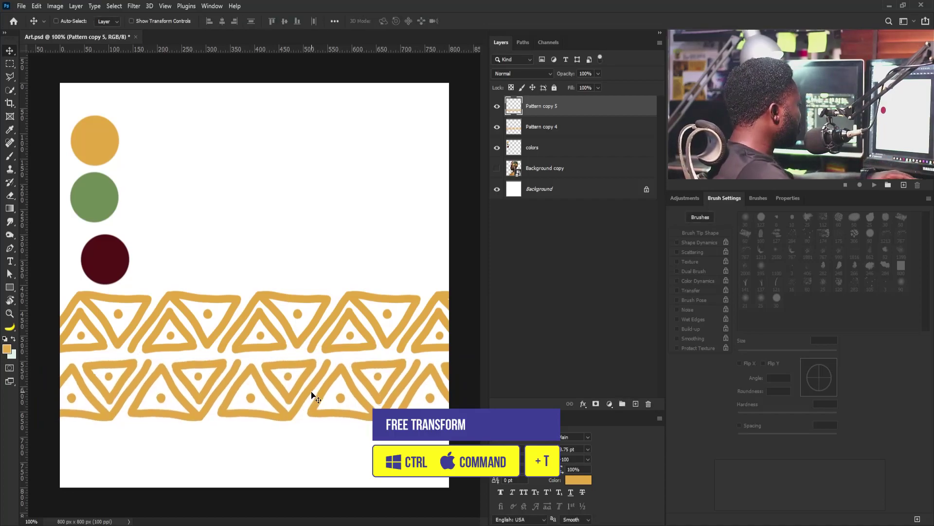
Apply a Color Overlay to the rotated row using the green sampled from its swatch (6e8d56)
left_click(583, 405)
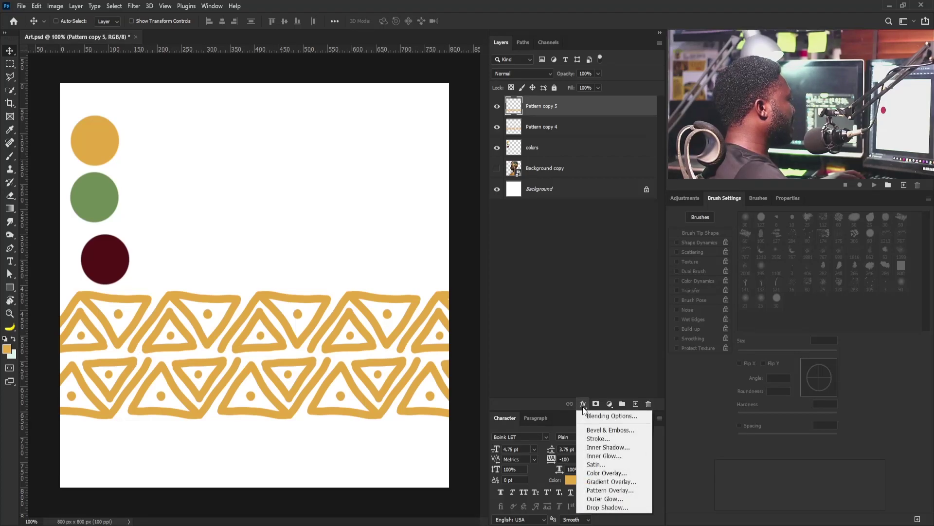
left_click(607, 474)
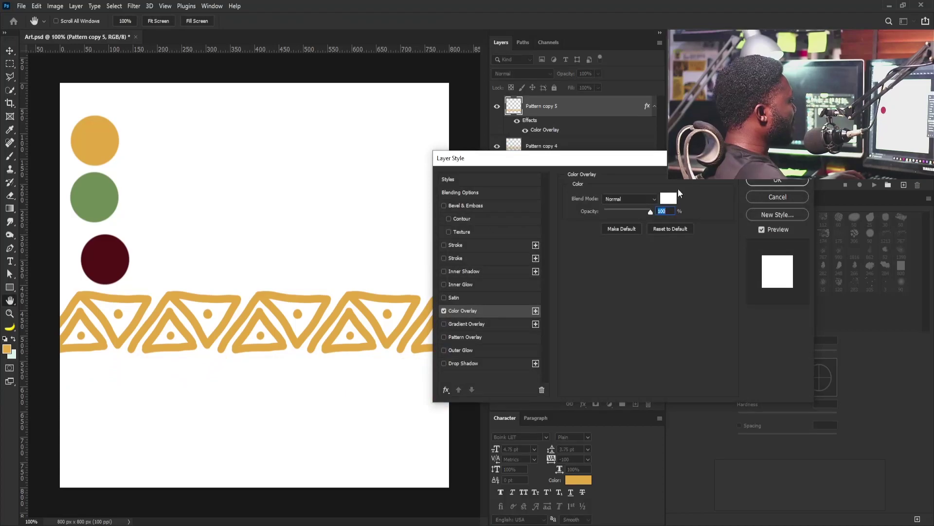
left_click(669, 198)
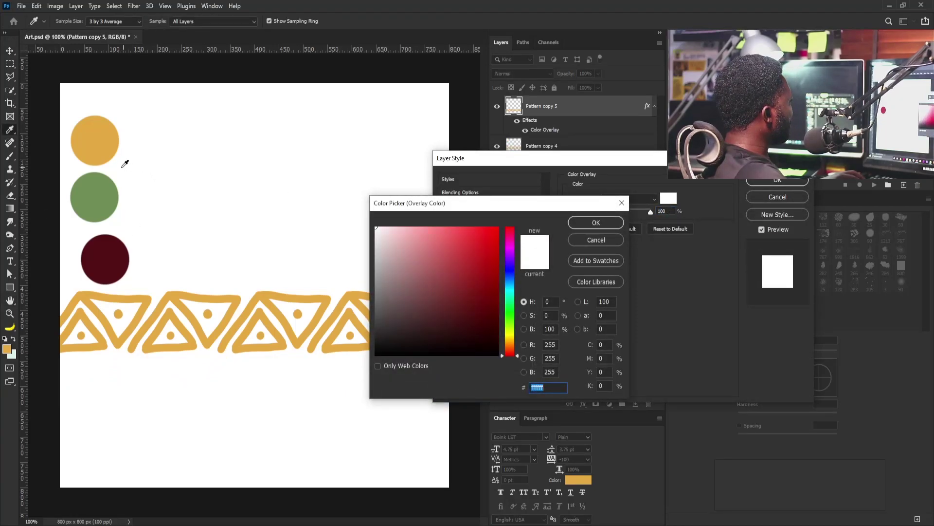
left_click(108, 253)
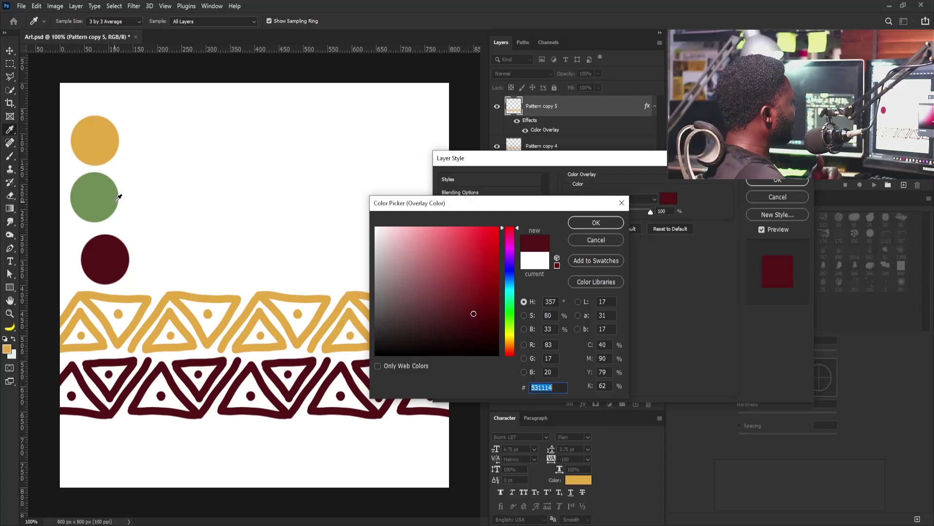
left_click(103, 187)
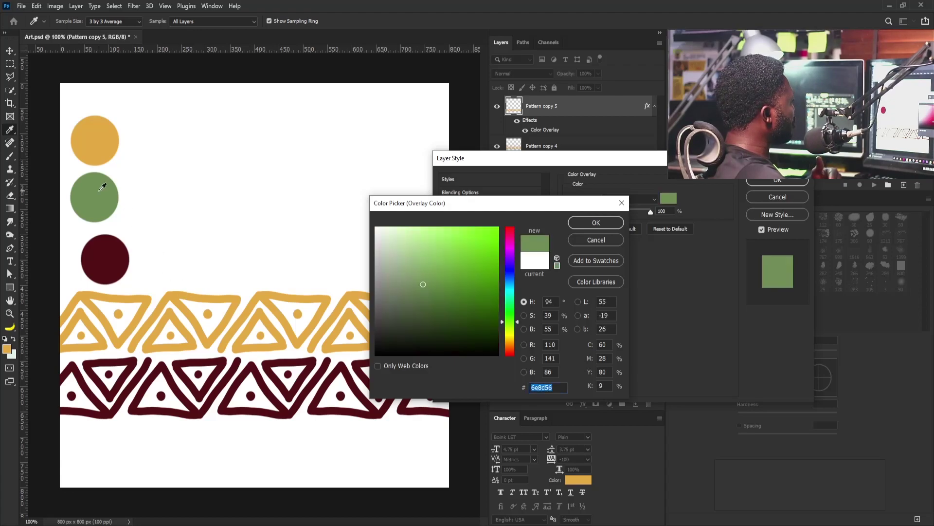
left_click(596, 222)
left_click(770, 180)
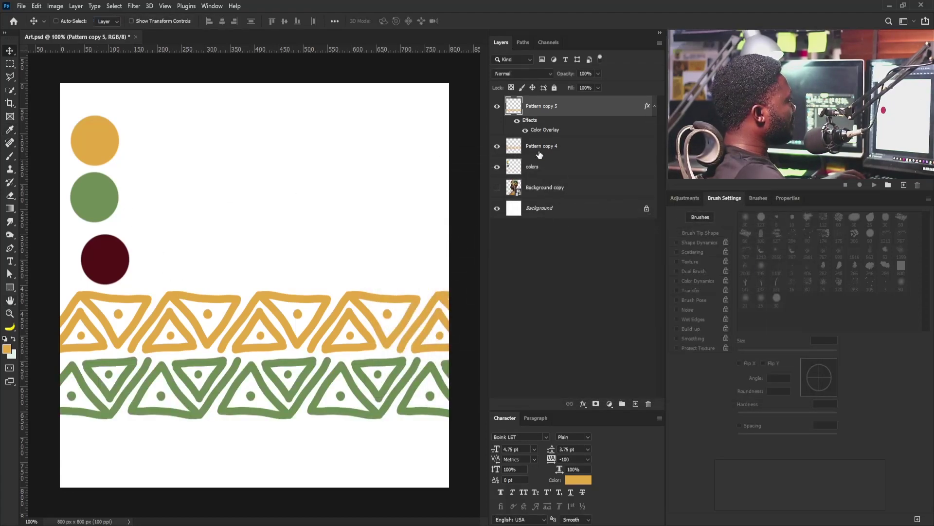
Duplicate the orange pattern row and place the copy below the green row
left_click(556, 148)
left_click_drag(556, 149, 635, 404)
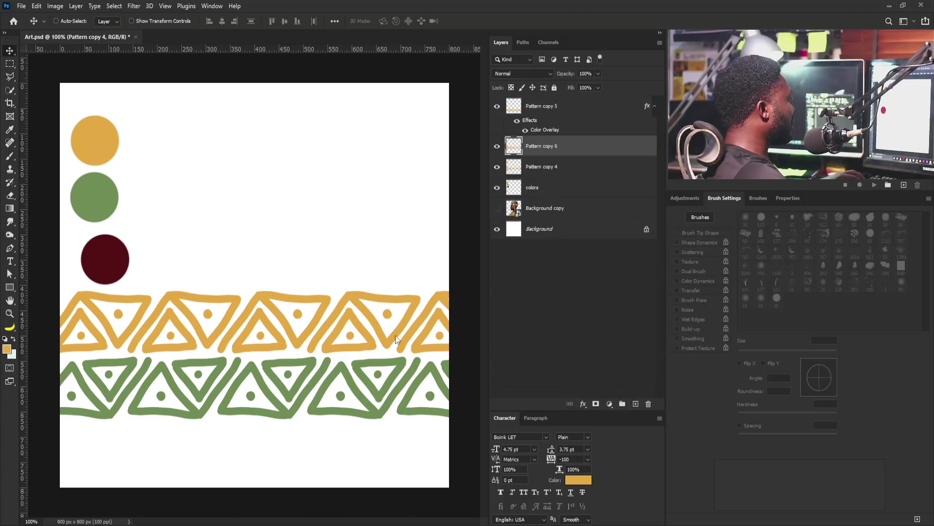
left_click_drag(313, 359, 309, 447)
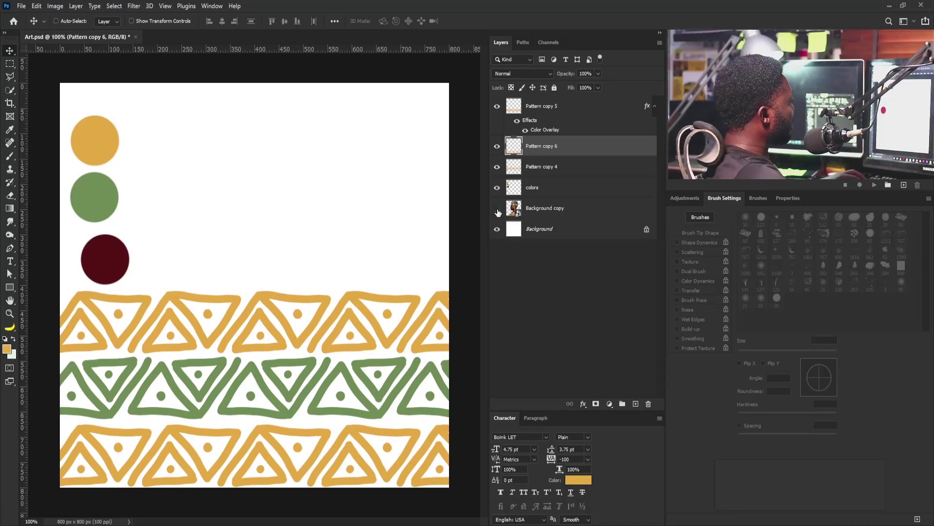
Show the portrait layer, bring it above the pattern layers and shift the woman toward the canvas's right edge
left_click(497, 209)
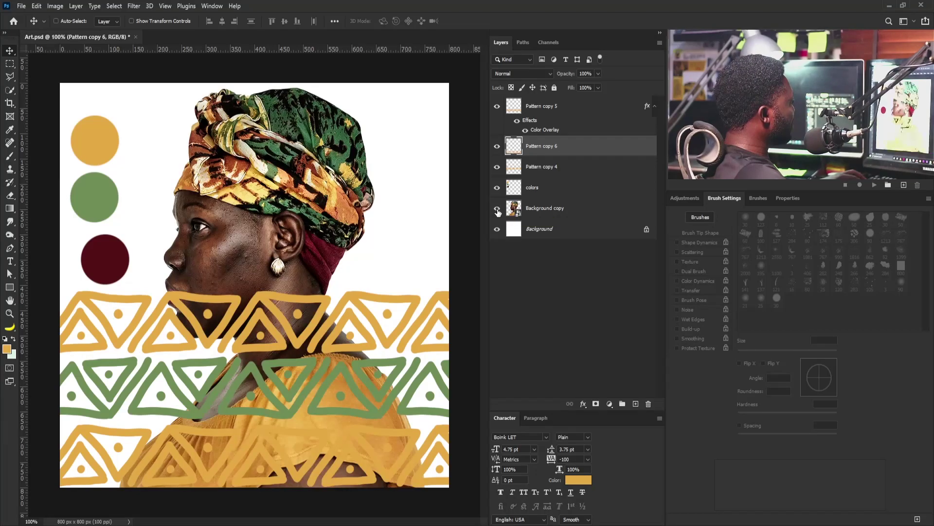
left_click(553, 208)
left_click_drag(552, 205, 549, 98)
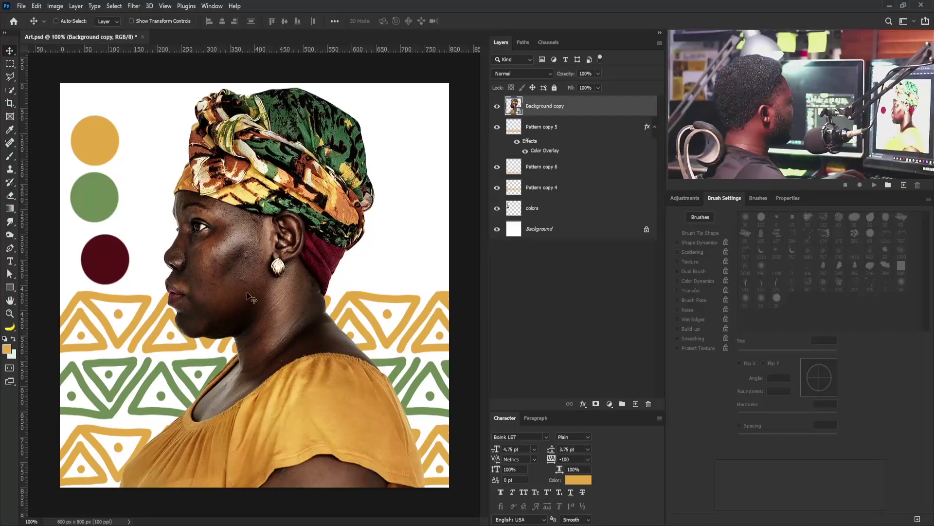
left_click_drag(242, 315, 355, 313)
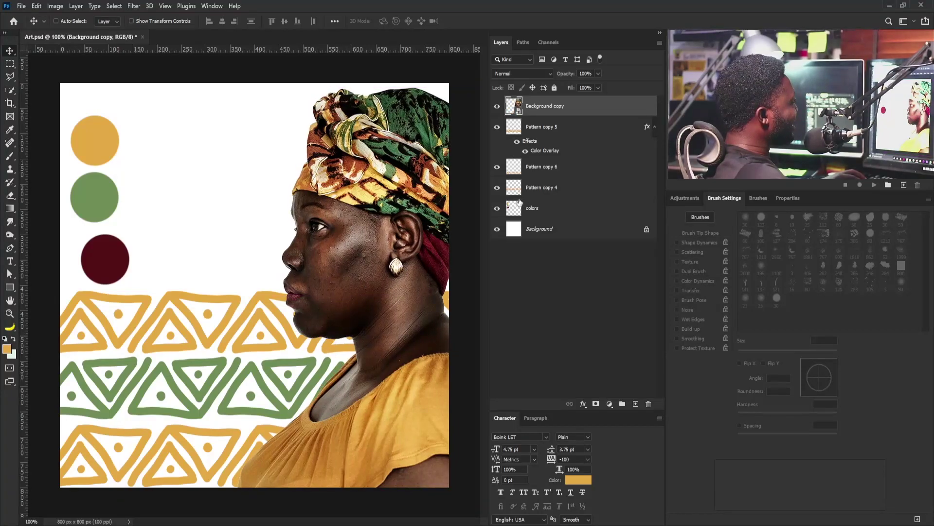
Hide the colors layer and reselect the portrait layer
mouse_move(547, 210)
left_mouse_down()
mouse_move(550, 297)
mouse_move(551, 210)
left_mouse_up()
left_click(497, 208)
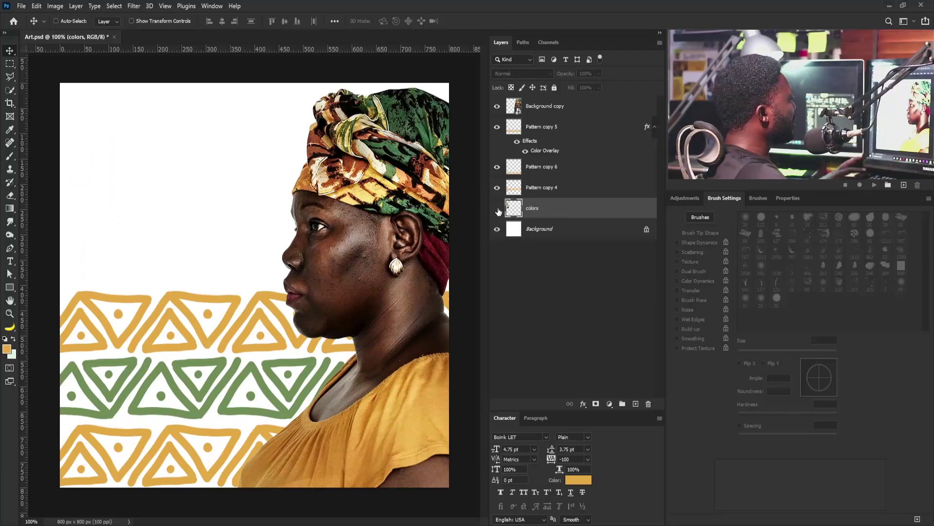
left_click(549, 109)
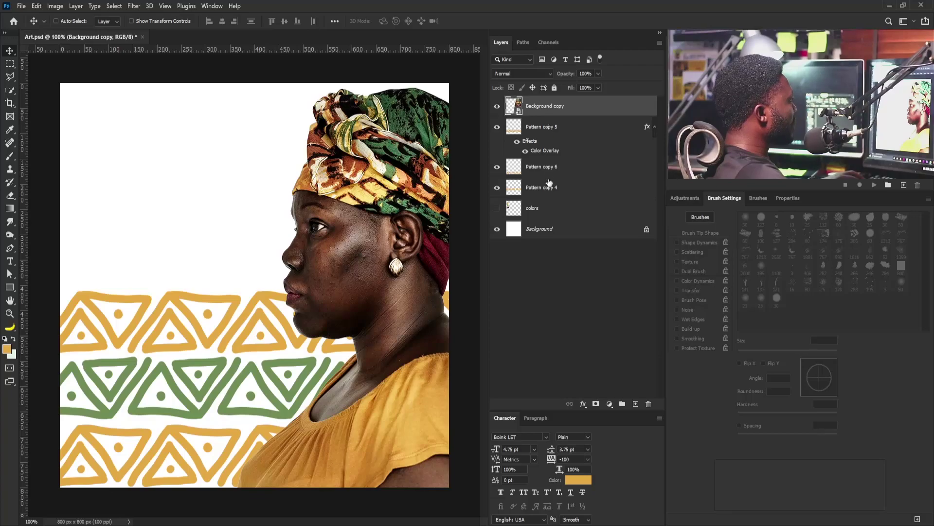
Group the three pattern row layers and name the group Patterns
left_click(542, 127)
left_click(550, 190, "shift")
key("ctrl+g")
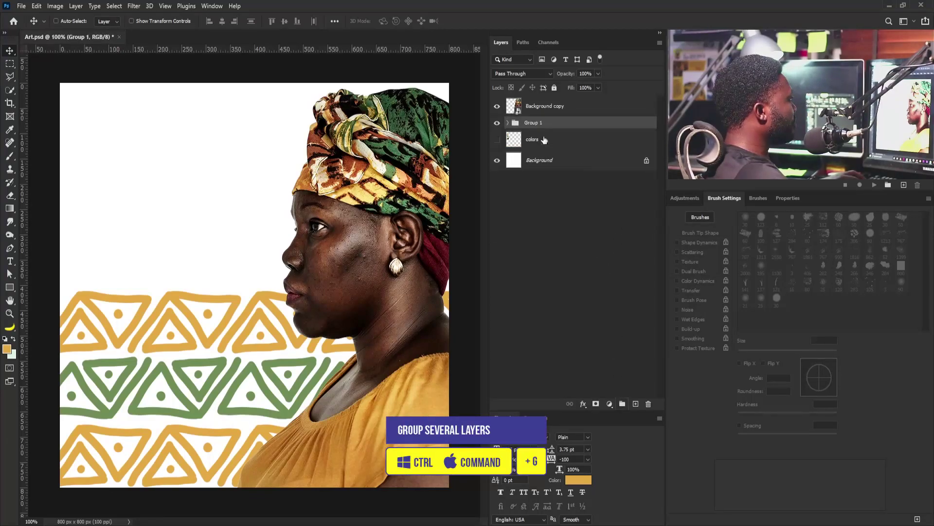
type("p")
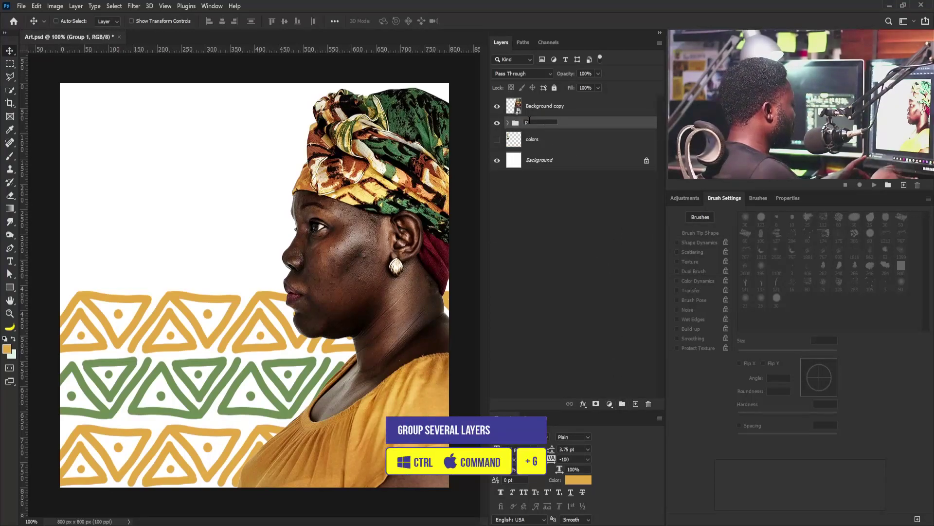
type("atterns")
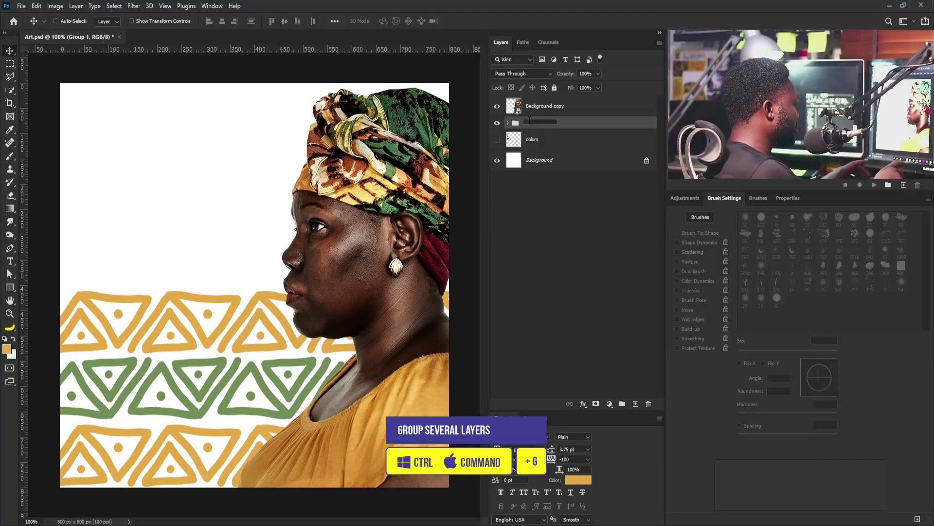
Add a Black & White adjustment above the portrait, clip it to that layer and invert its mask
left_click(559, 106)
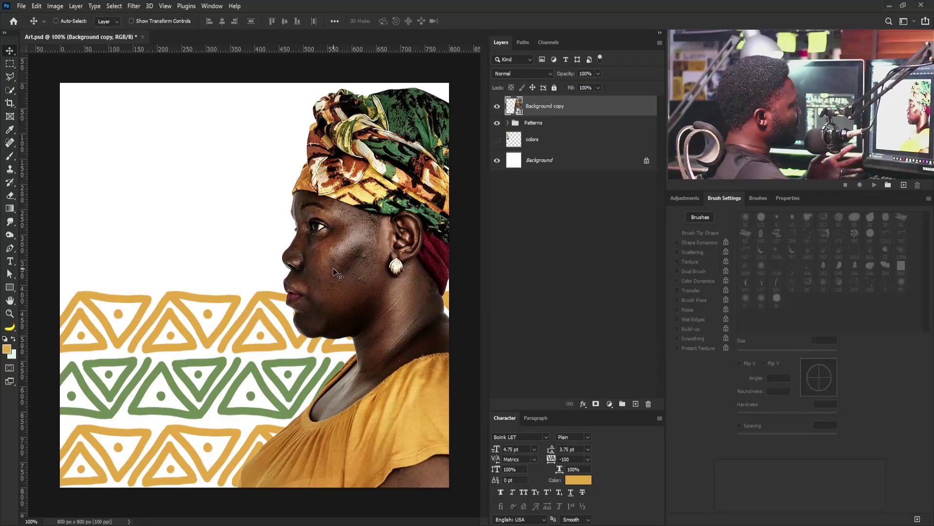
left_click(686, 198)
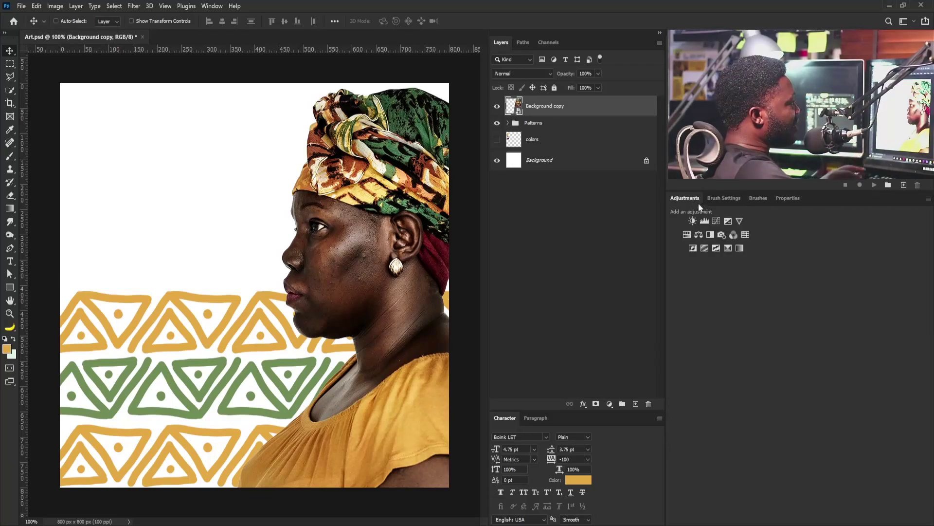
left_click(710, 234)
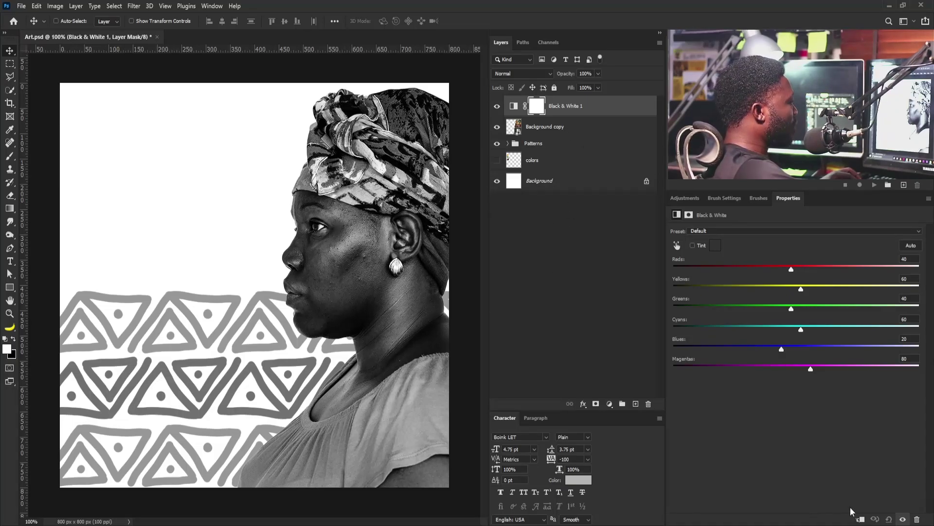
left_click(860, 520)
key("ctrl+i")
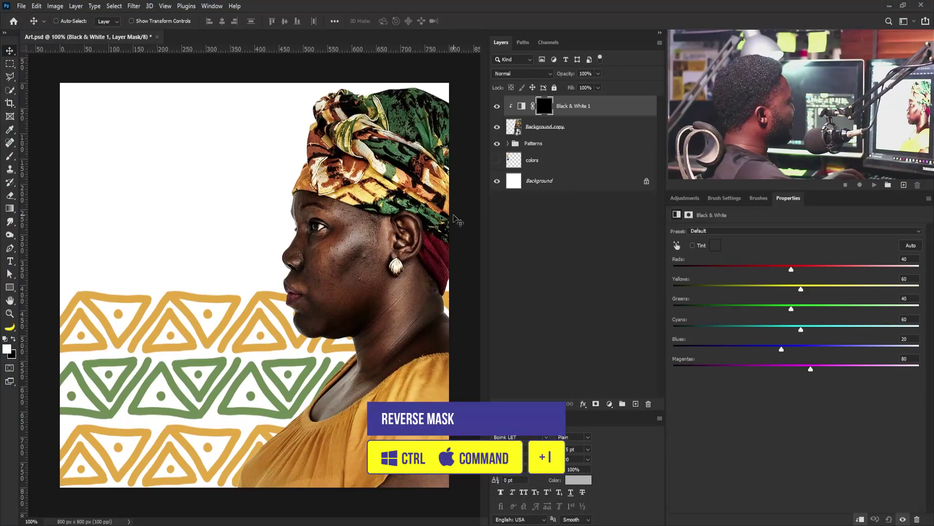
Select the woman's face, ear and neck skin with the Quick Selection tool at a 15 px brush size
left_click(10, 90)
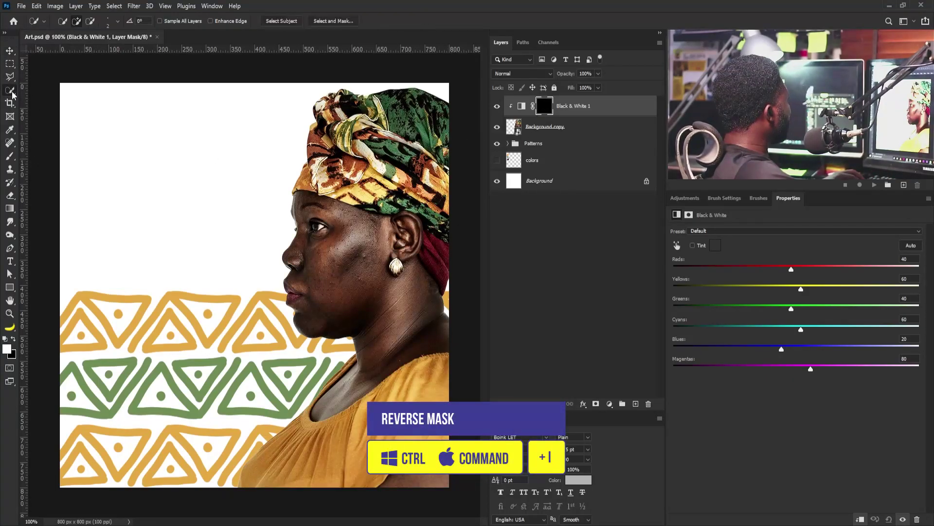
left_click(62, 101)
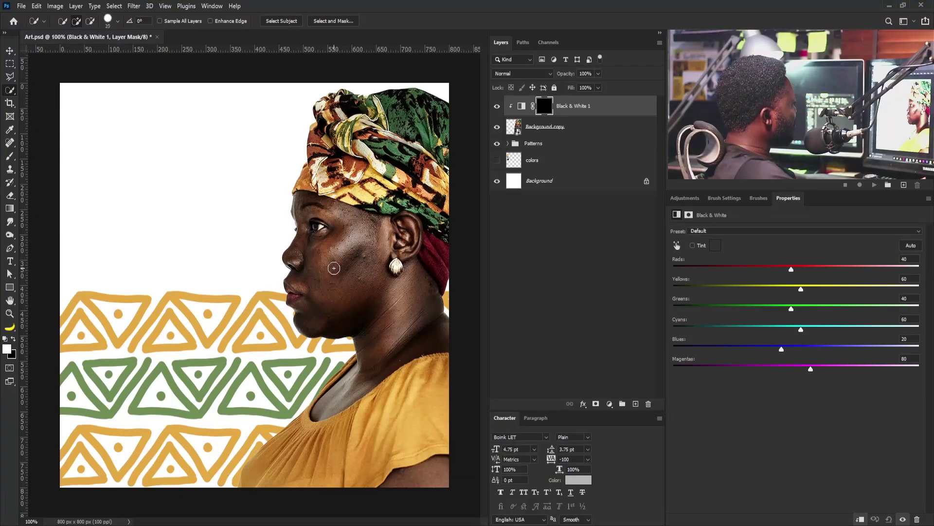
key("bracketleft")
key("bracketleft")
key("bracketleft")
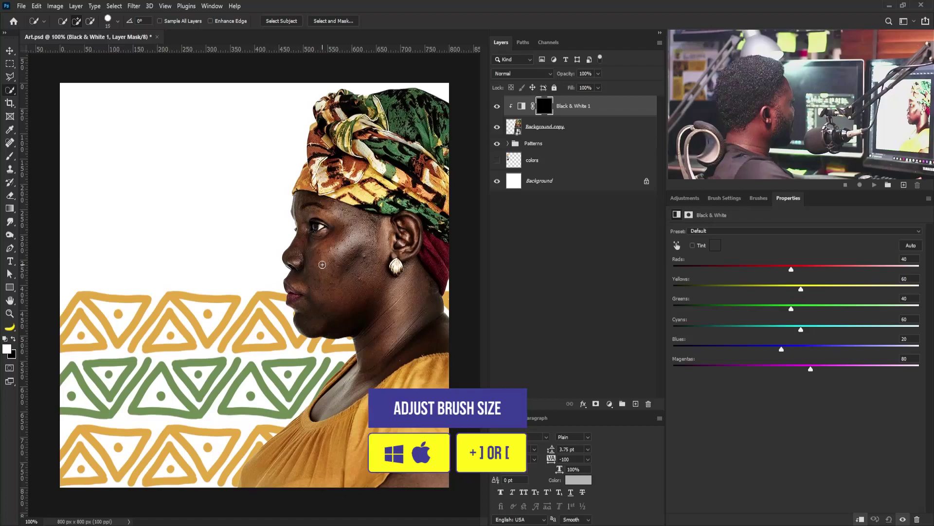
mouse_move(321, 264)
left_mouse_down()
mouse_move(299, 262)
mouse_move(319, 250)
mouse_move(306, 227)
mouse_move(321, 216)
left_mouse_up()
mouse_move(378, 235)
left_mouse_down()
mouse_move(418, 239)
mouse_move(416, 225)
mouse_move(382, 271)
mouse_move(404, 280)
left_mouse_up()
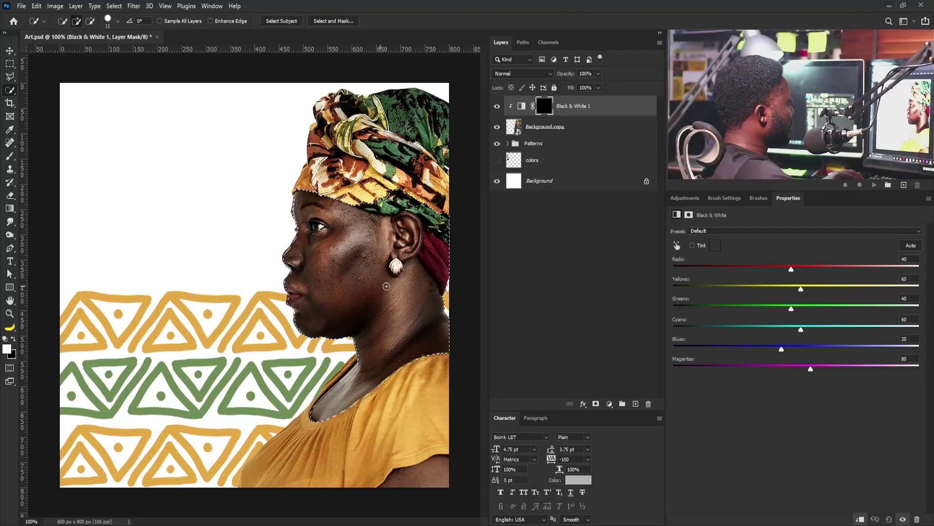
Subtract the shell earring from the skin selection
key("alt")
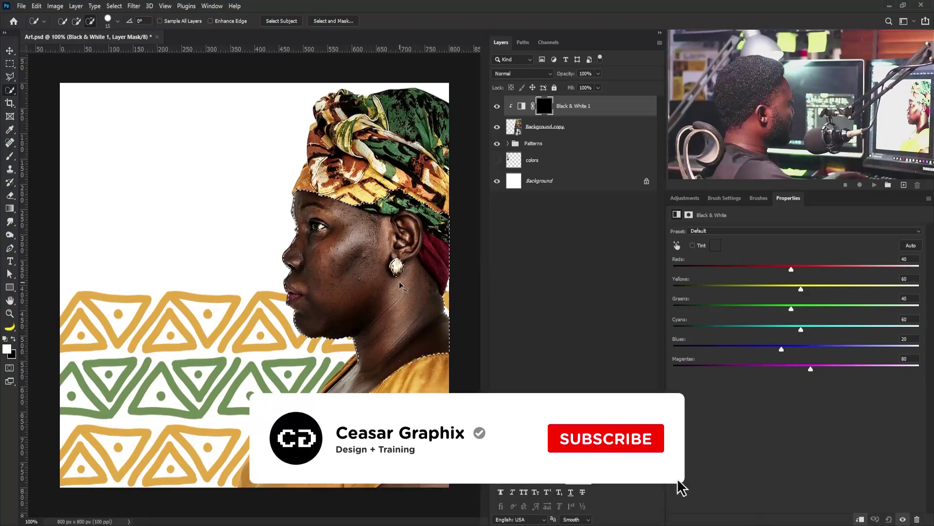
scroll(403, 288, "up", 5)
left_click_drag(408, 280, 405, 291)
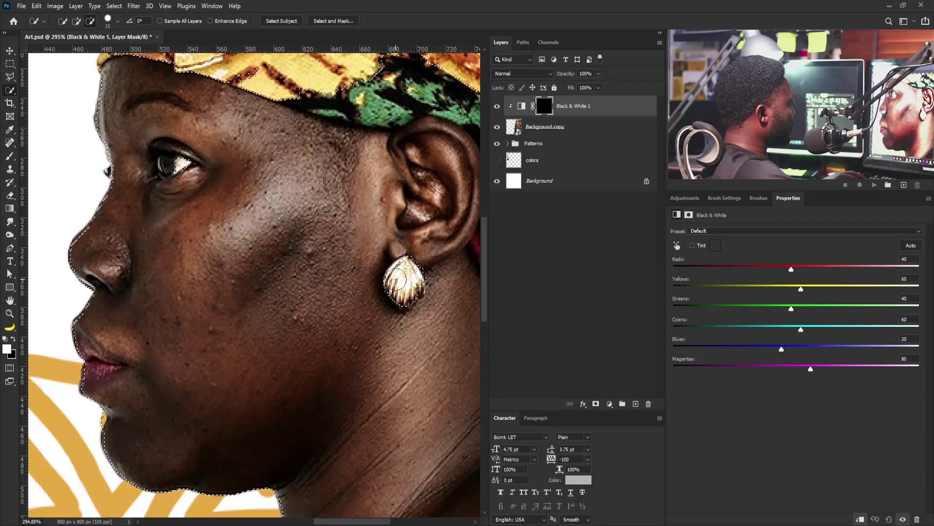
Refine the selection with a 7 px brush, removing the headwrap above the forehead and around the ear and checking the face profile
key("bracketleft")
key("bracketleft")
key("bracketleft")
key("bracketleft")
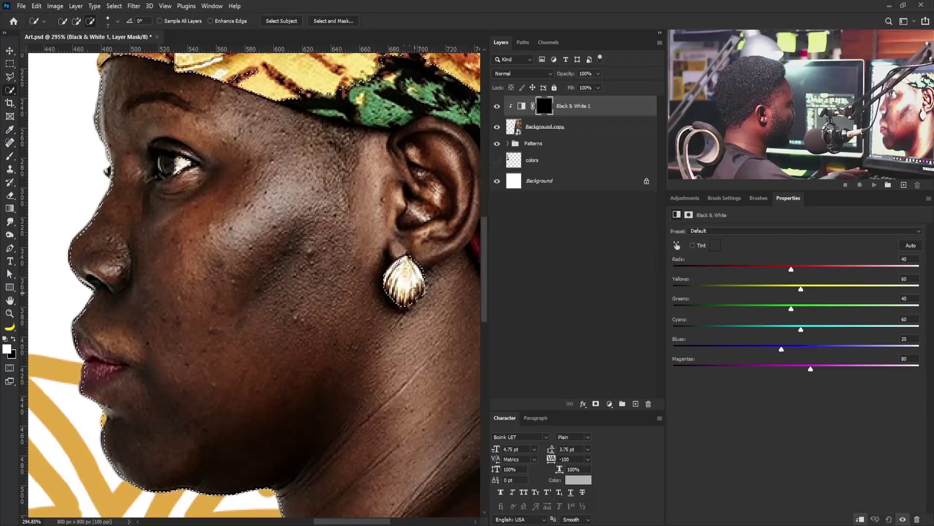
left_click_drag(426, 156, 218, 356)
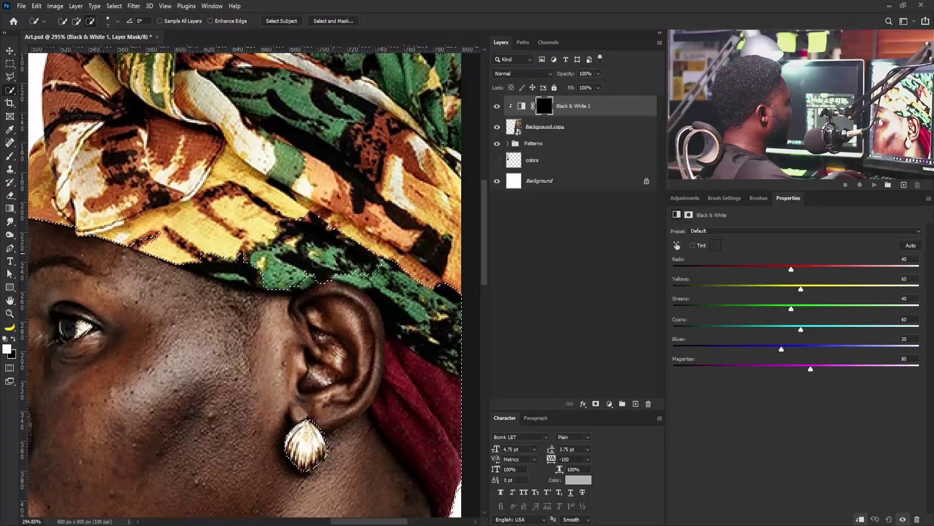
left_click_drag(452, 343, 440, 344)
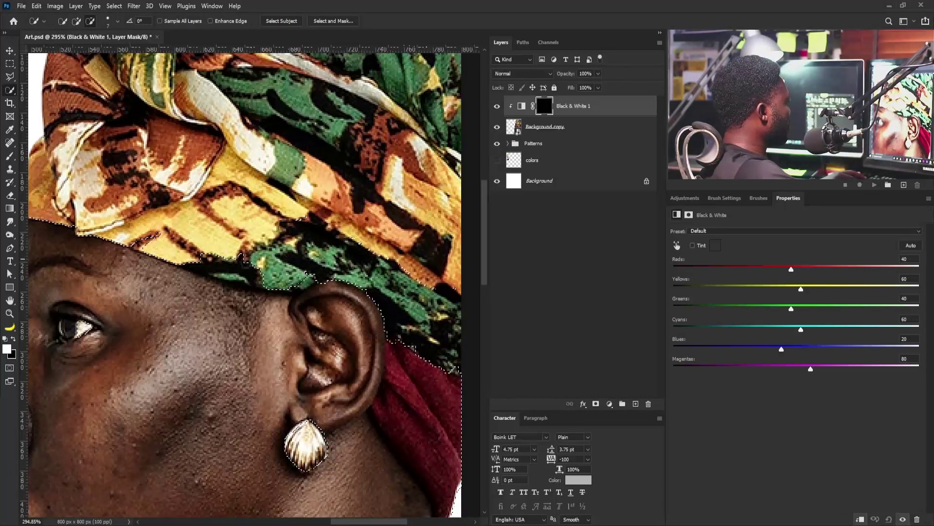
mouse_move(244, 262)
left_mouse_down()
mouse_move(317, 263)
mouse_move(398, 294)
left_mouse_up()
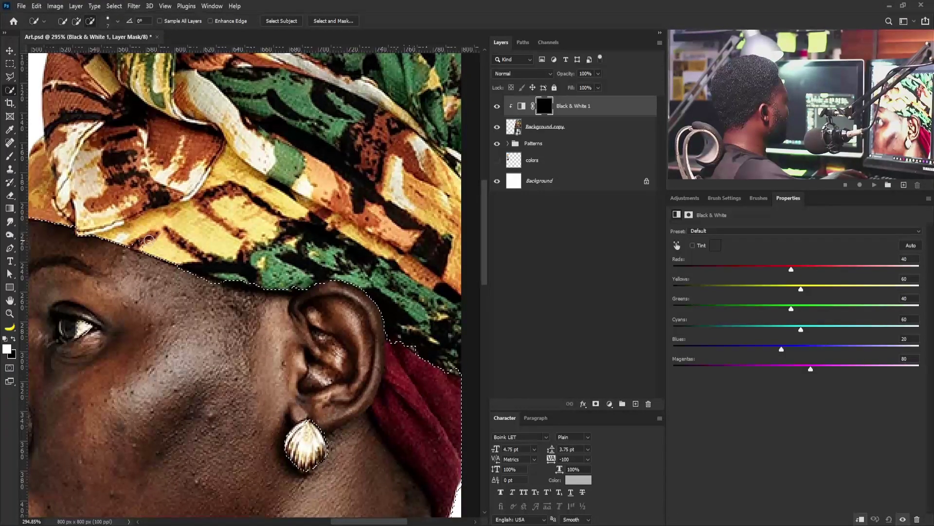
scroll(196, 331, "up", 1)
left_click_drag(58, 404, 196, 331)
key("alt")
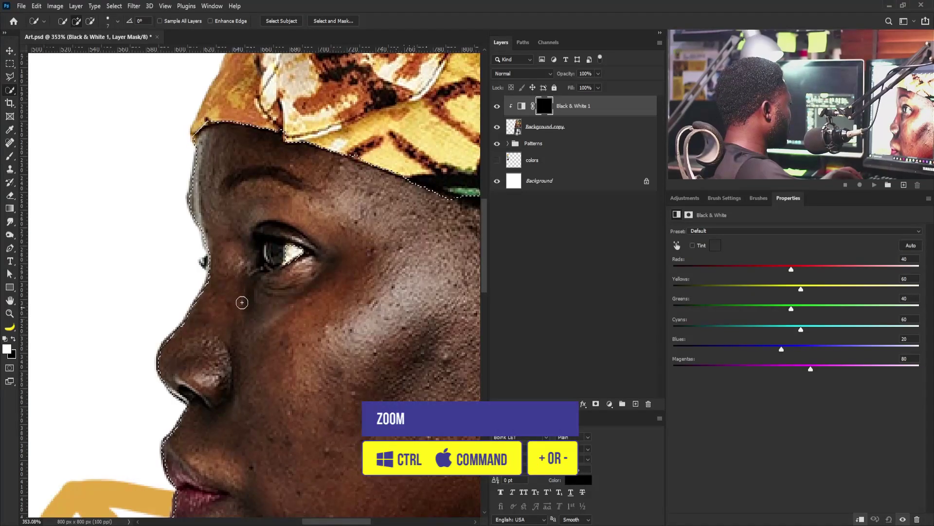
Fill the skin selection with white on the Black & White mask and rename the portrait layer Model
scroll(222, 291, "down", 10)
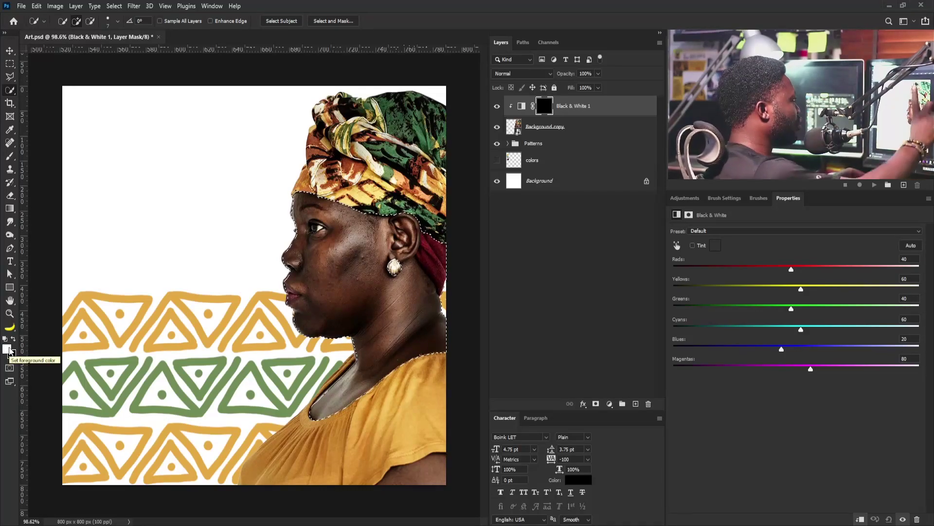
key("alt+BackSpace")
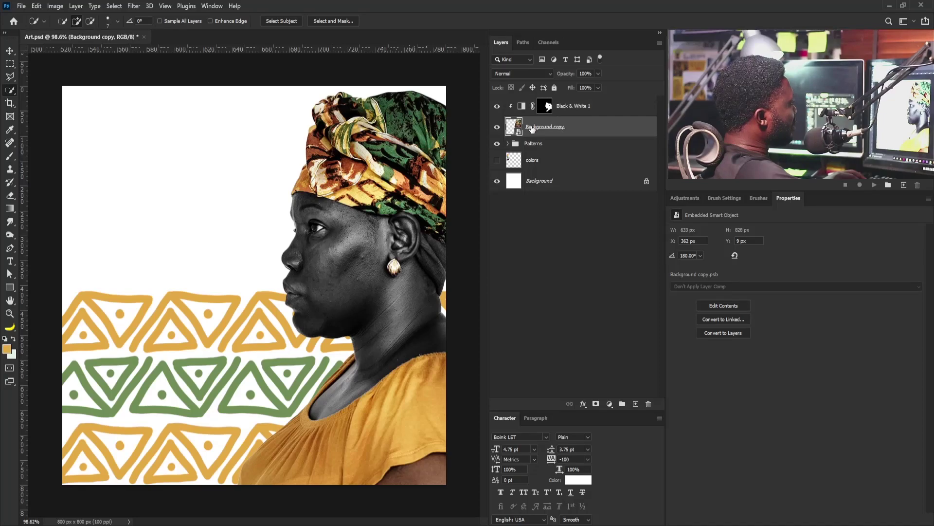
type("Model")
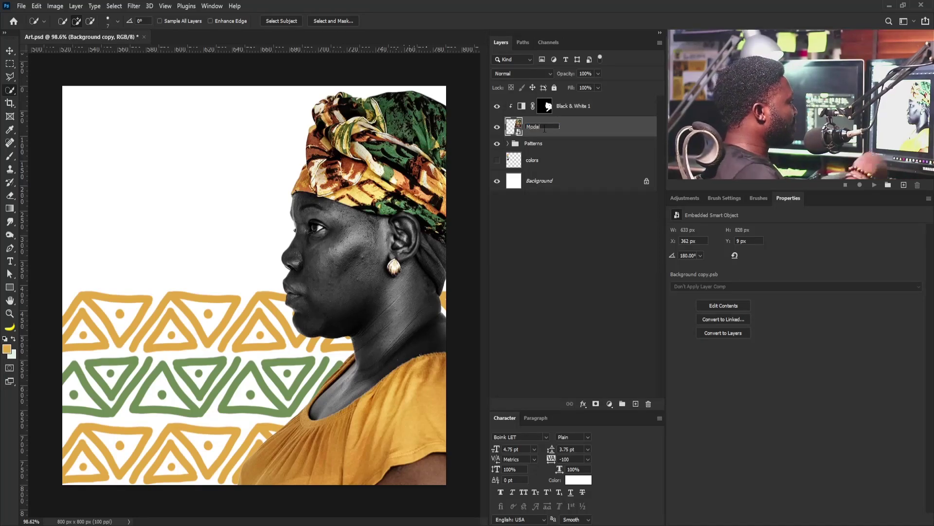
key("Return")
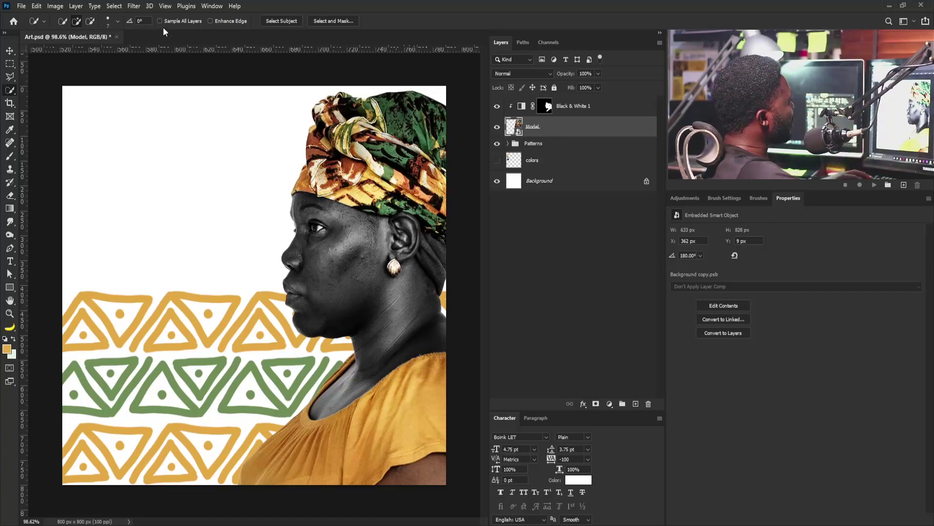
Apply the Paint Daubs filter from the Filter Gallery to the Model layer with brush size 6, sharpness 22 and the Simple brush type
left_click(138, 6)
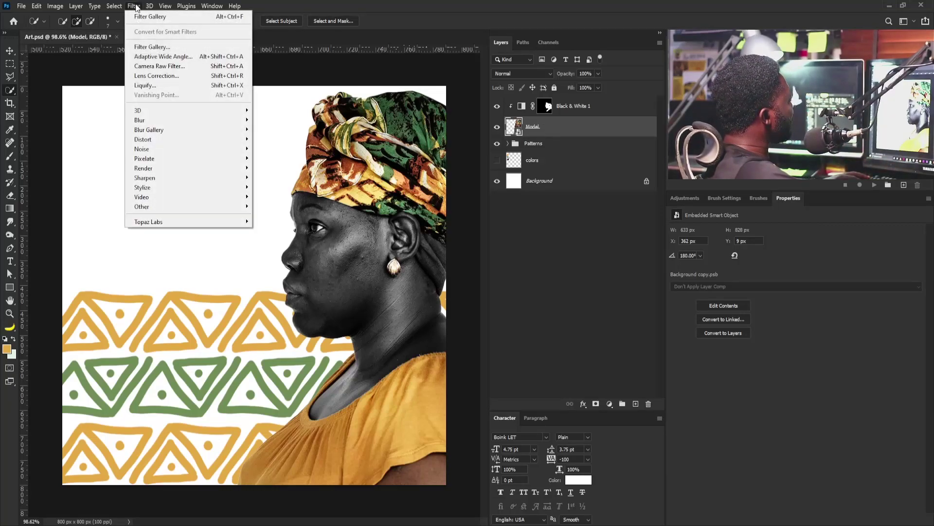
left_click(151, 47)
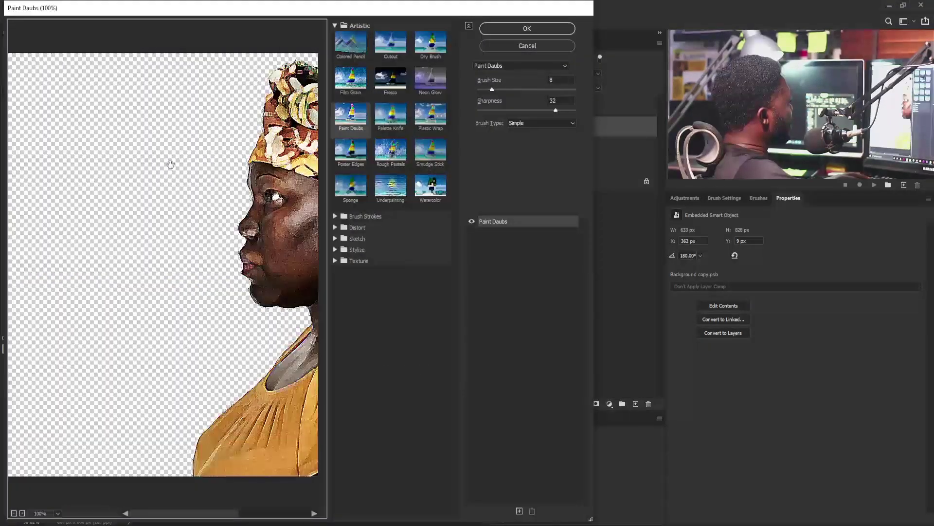
left_click_drag(245, 206, 121, 203)
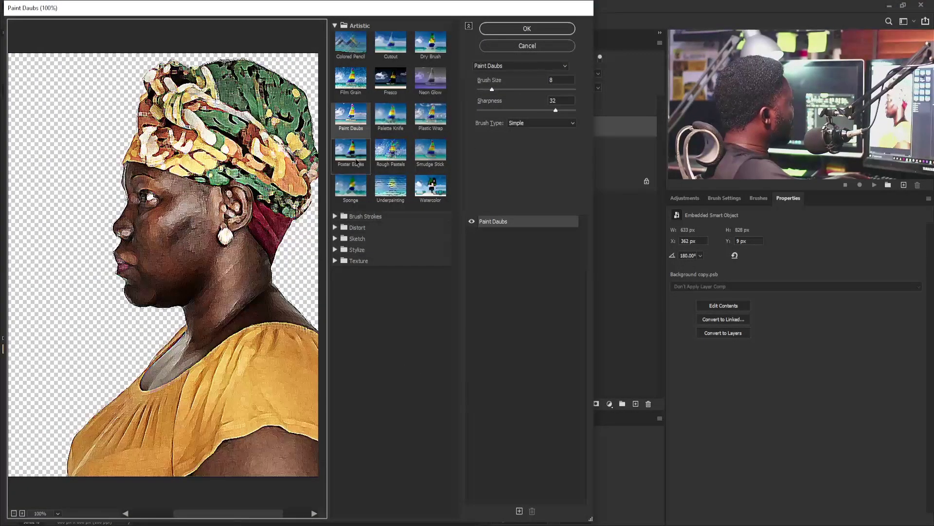
left_click(354, 117)
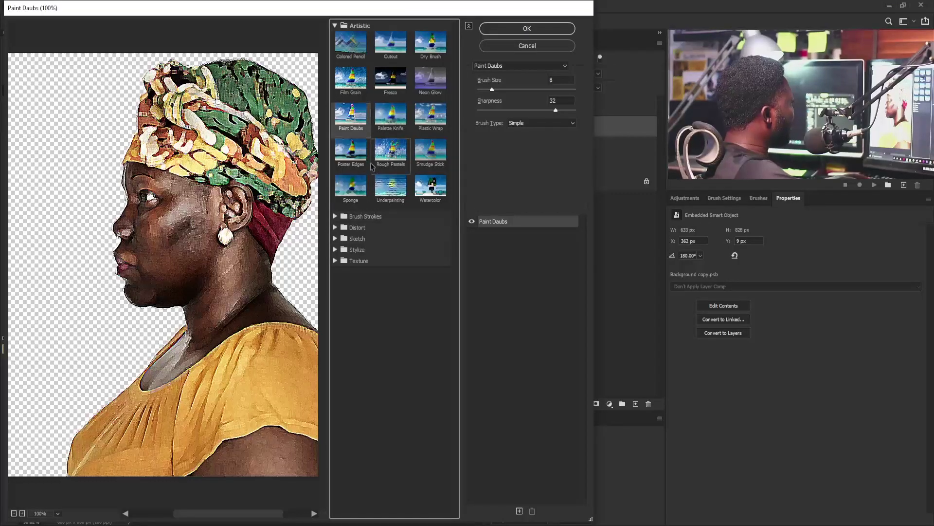
mouse_move(516, 89)
left_mouse_down()
mouse_move(484, 89)
mouse_move(493, 90)
left_mouse_up()
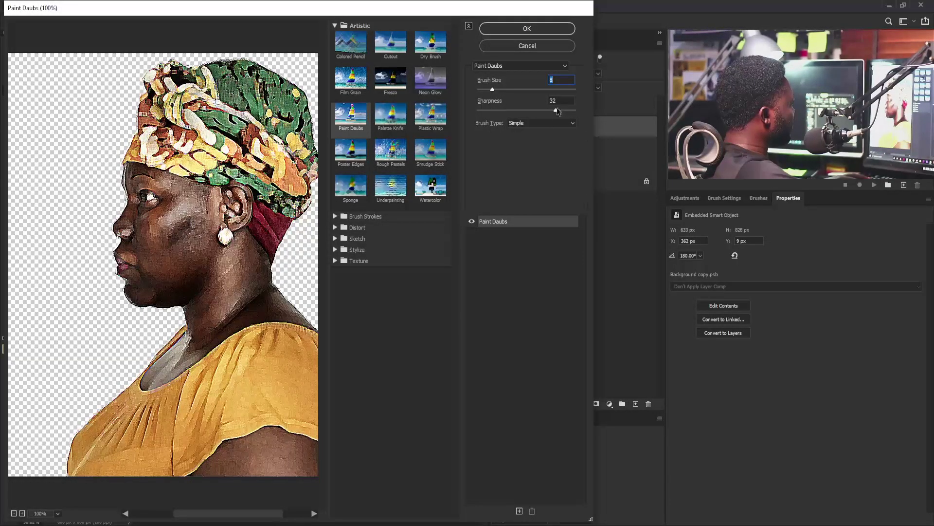
left_click(518, 111)
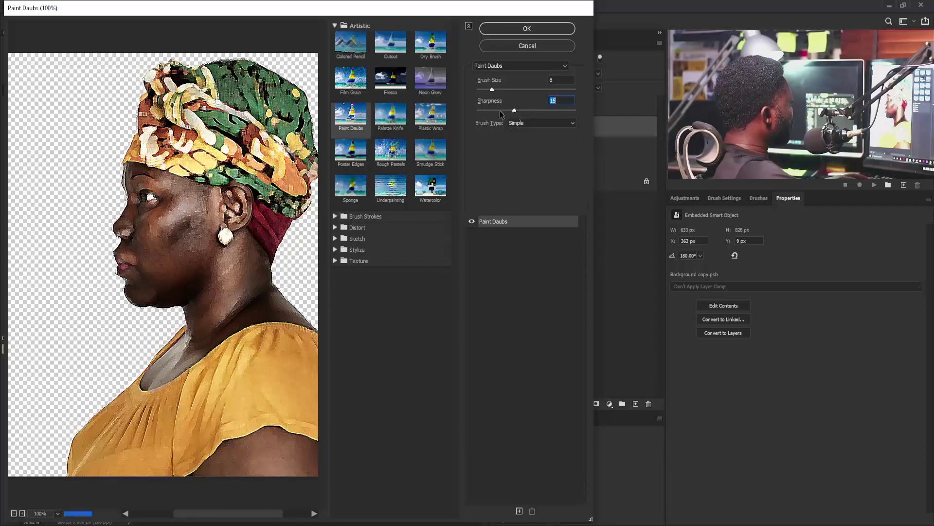
left_click(550, 111)
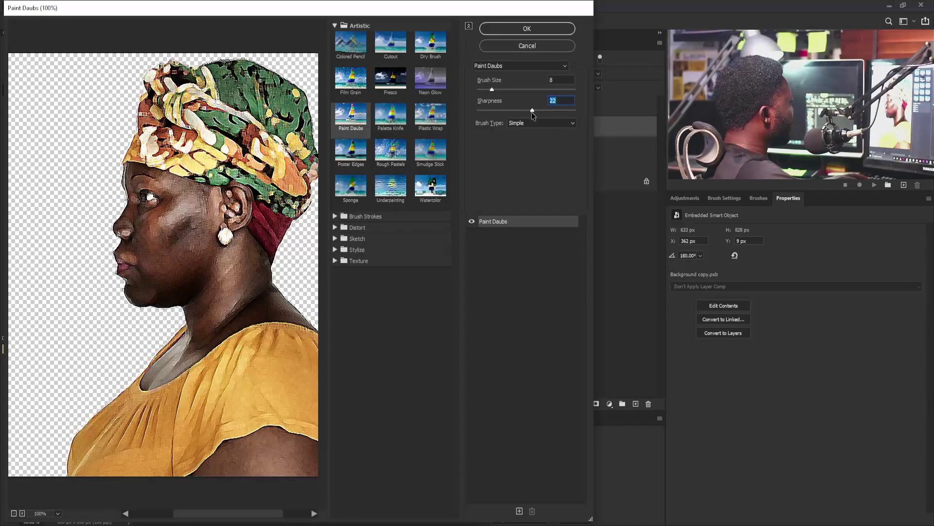
left_click(486, 89)
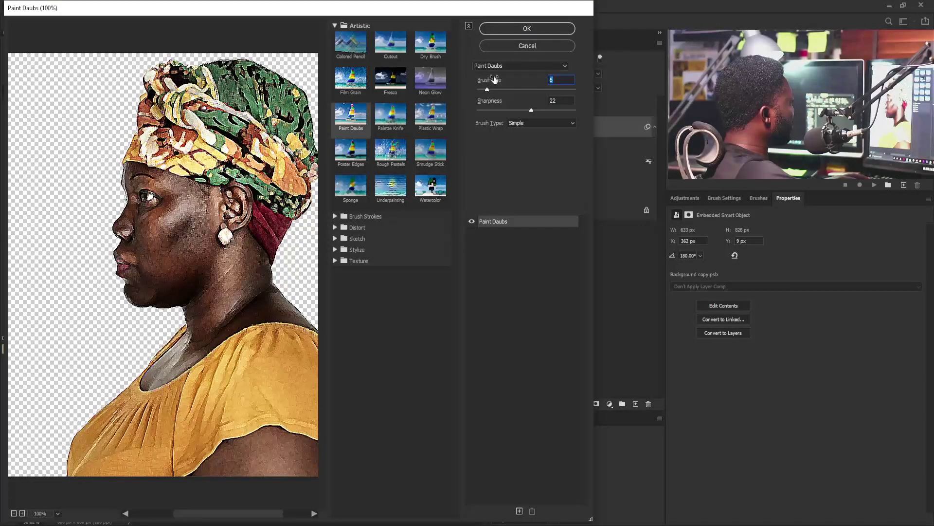
left_click(525, 27)
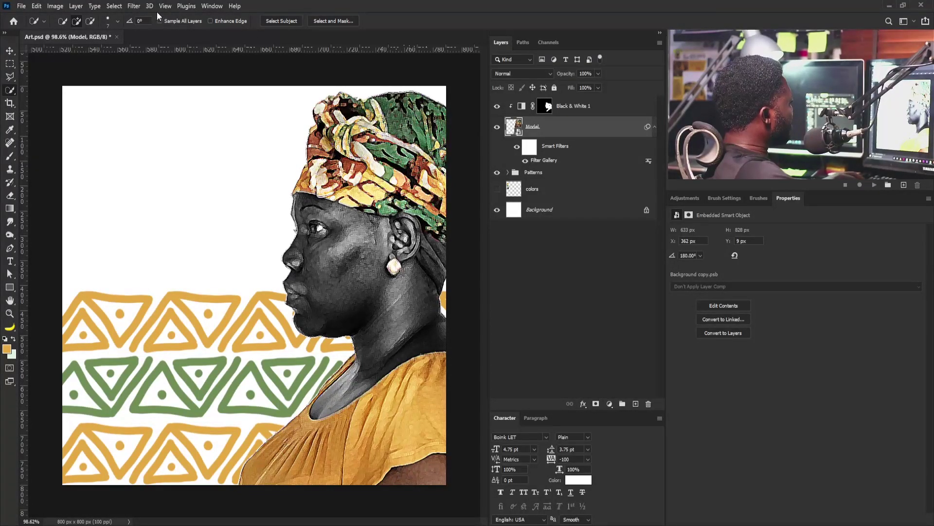
Apply an Oil Paint filter to the Model layer with stylization 1.7, cleanliness 1.1, scale 0.8, bristle detail 10.0 and lighting off
left_click(134, 6)
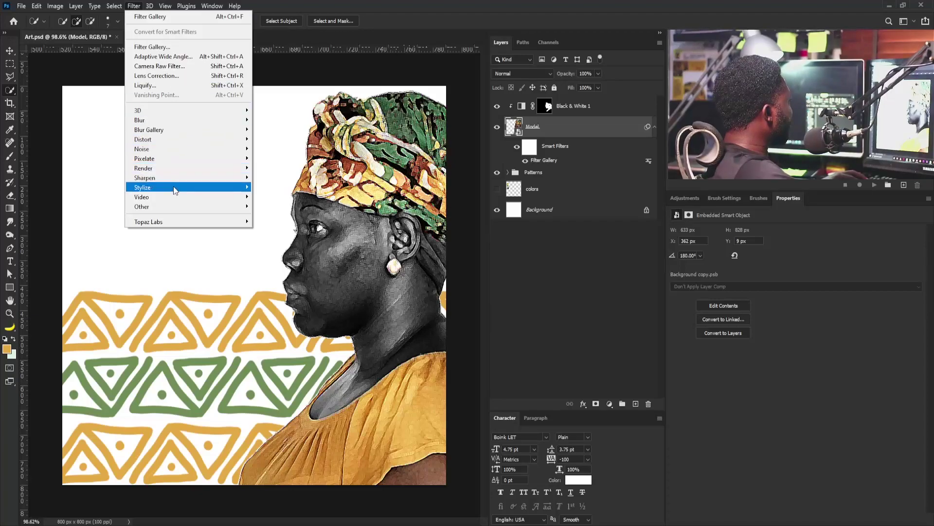
mouse_move(179, 193)
left_click(273, 225)
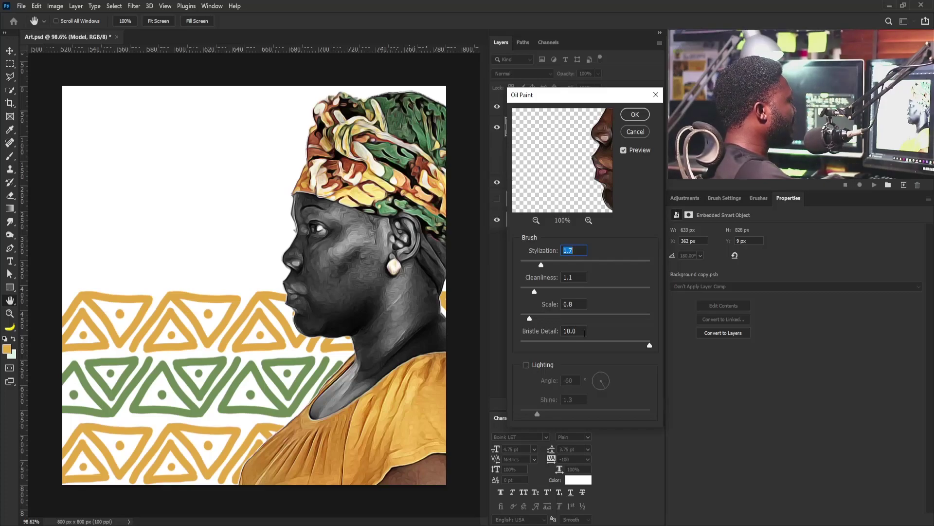
left_click(637, 118)
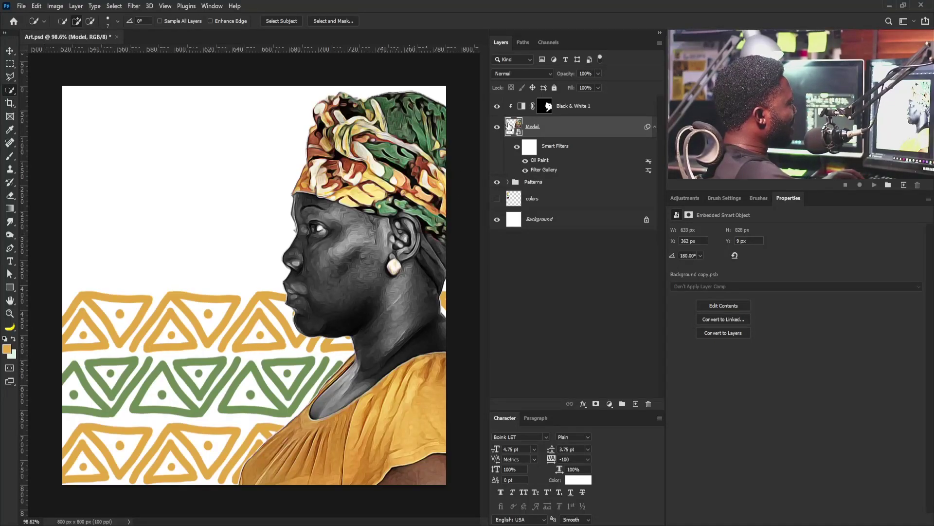
Paint black on the Black & White mask with a 35 px hard round brush to restore the red scarf colour behind the ear
key("ctrl+plus")
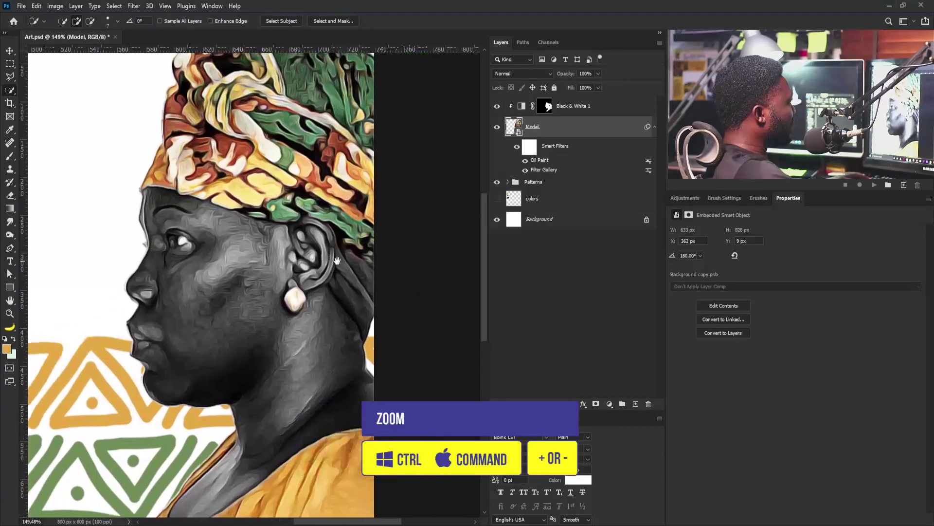
key("b")
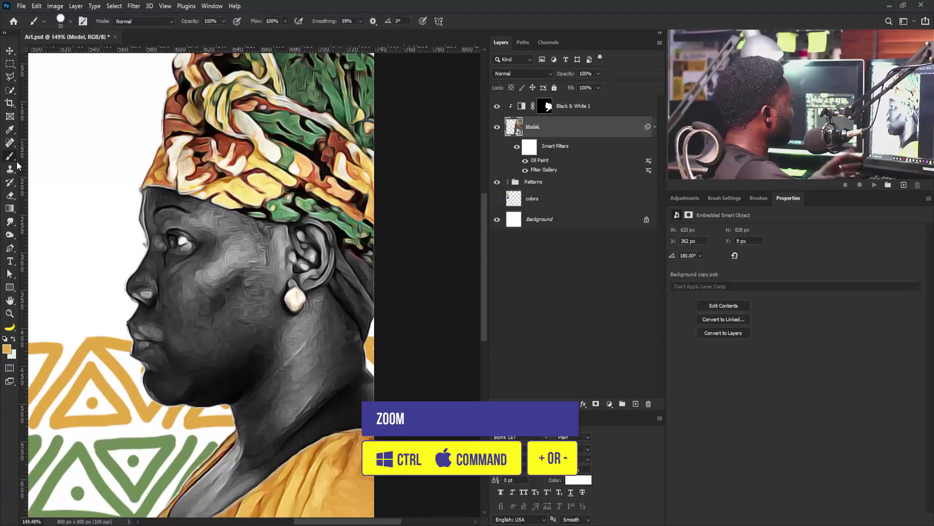
left_click(734, 200)
left_click(761, 218)
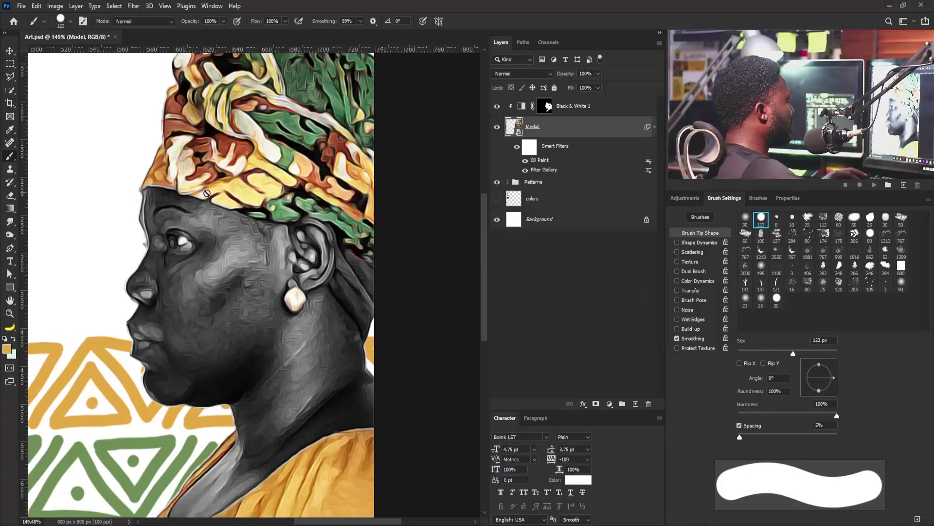
left_click(545, 106)
key("bracketleft")
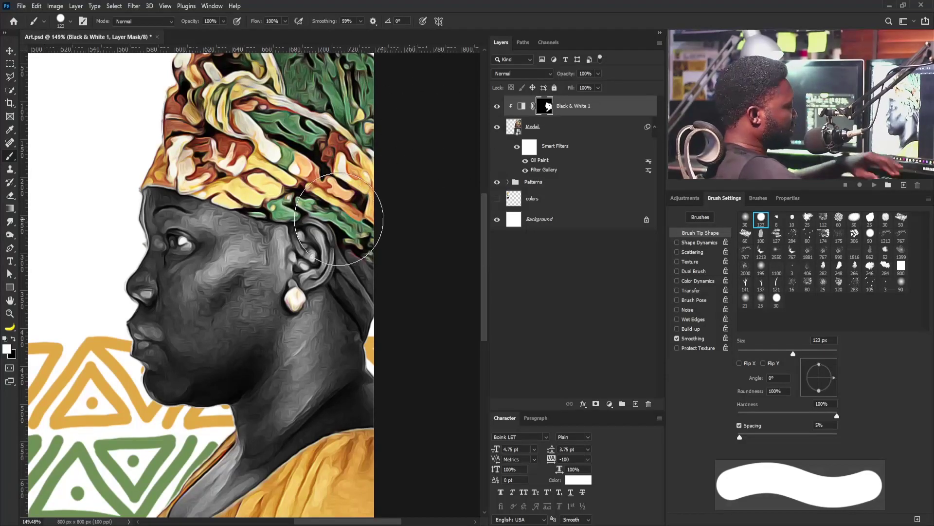
key("bracketleft")
key("bracketleft")
key("bracketleft")
key("bracketleft")
key("bracketleft")
key("bracketleft")
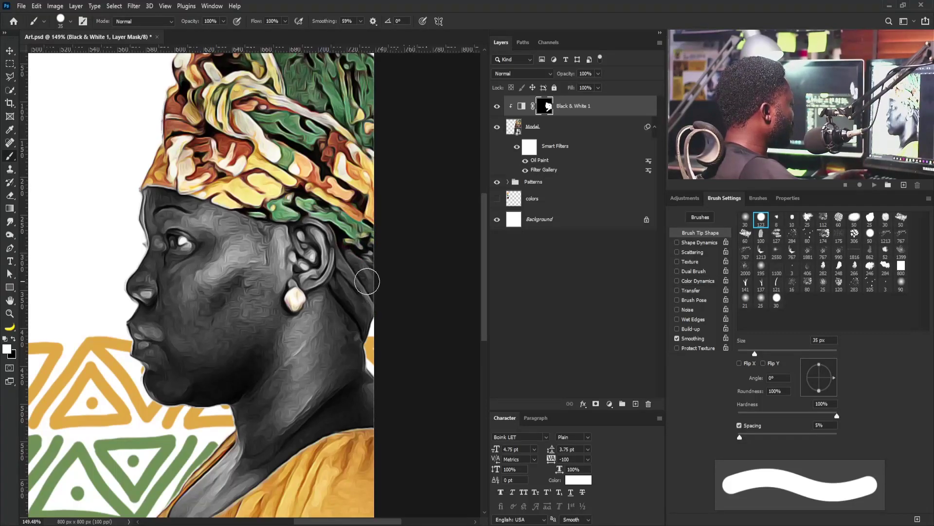
left_click(13, 338)
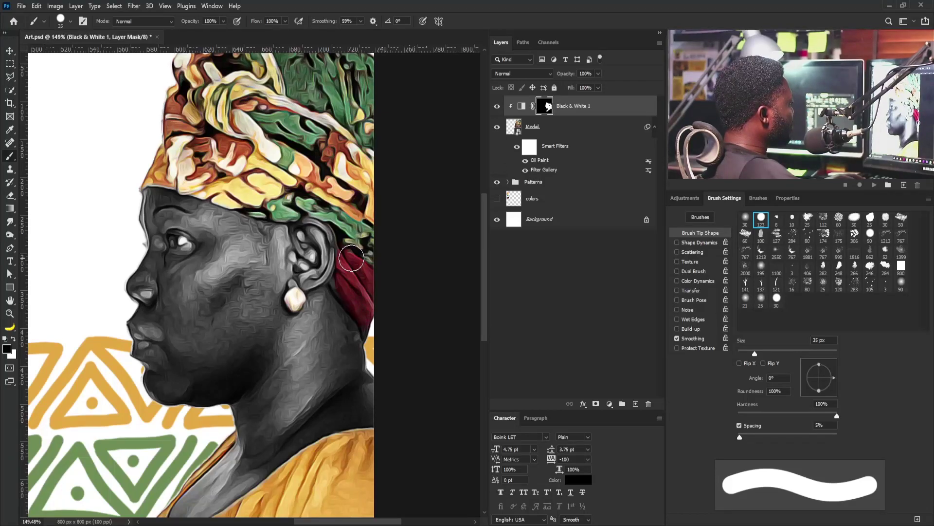
Touch up the mask edges around the red scarf and headwrap with a 7 px black brush
key("bracketleft")
key("bracketleft")
key("bracketleft")
key("bracketleft")
key("bracketleft")
key("bracketleft")
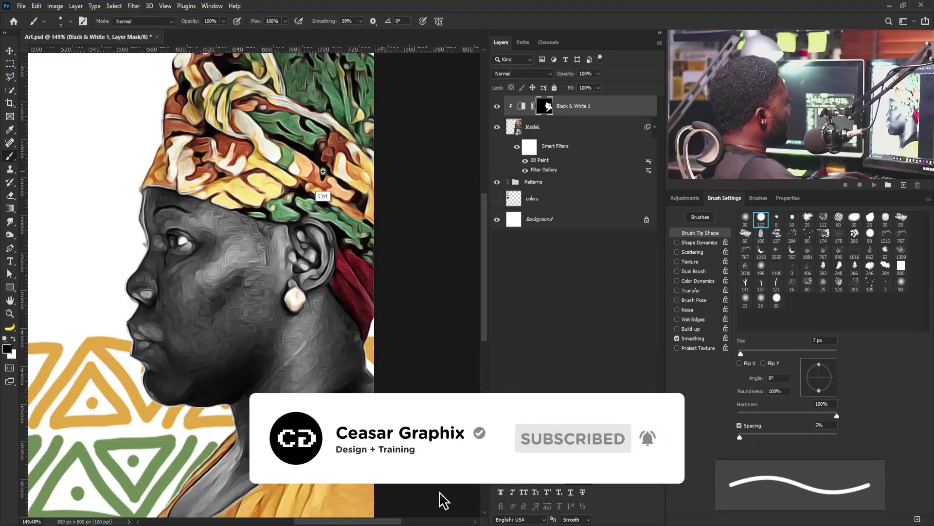
scroll(321, 195, "down", 3)
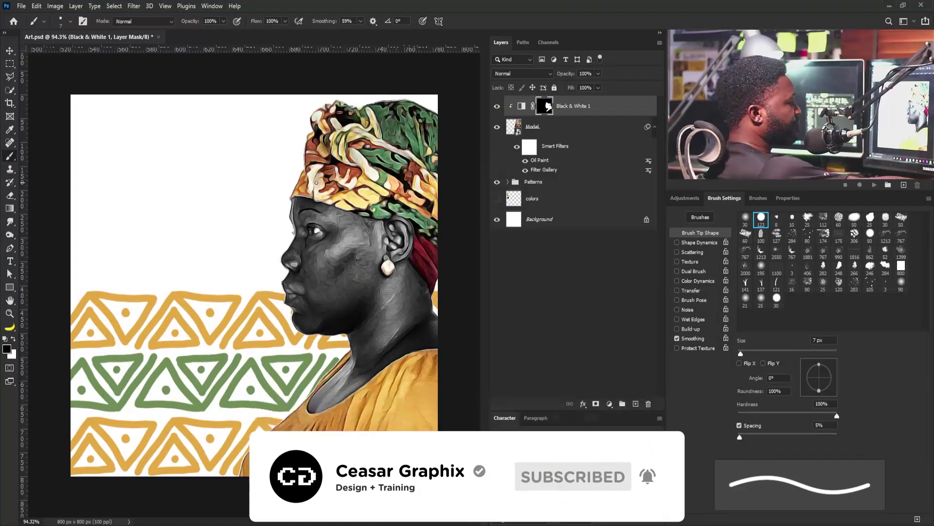
Add a Hue/Saturation adjustment layer above the Black & White layer and set its saturation to +5
key("v")
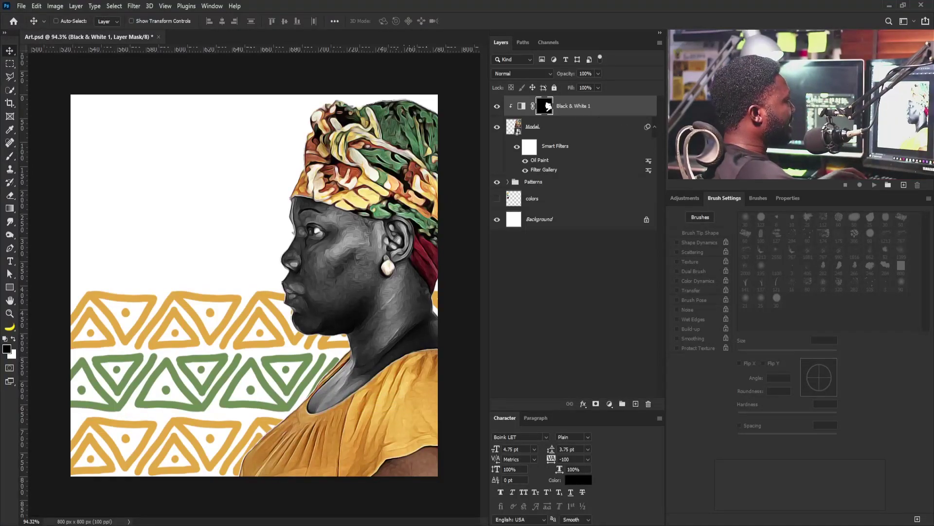
left_click(684, 197)
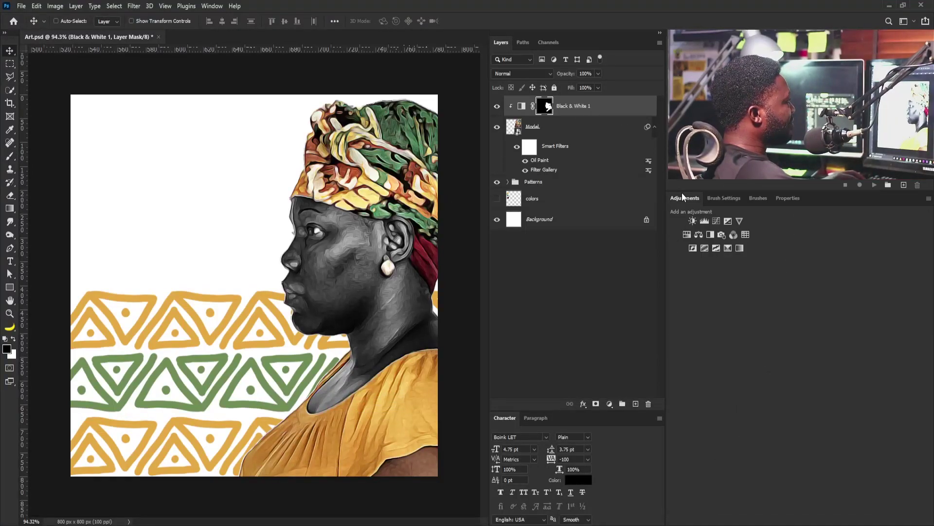
left_click(685, 236)
mouse_move(796, 290)
left_mouse_down()
mouse_move(823, 290)
mouse_move(807, 290)
left_mouse_up()
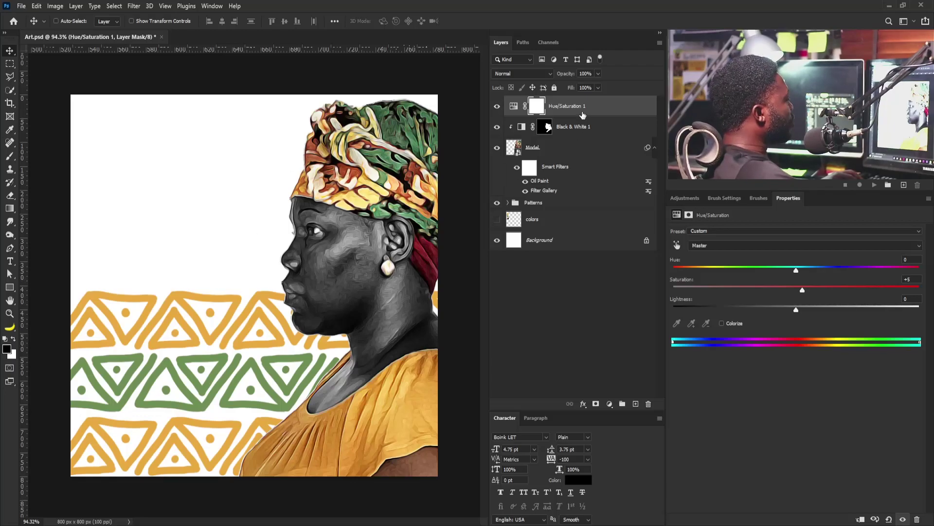
Draw a rectangle shape about 683 × 102 px across the lower part of the artwork
right_click(10, 287)
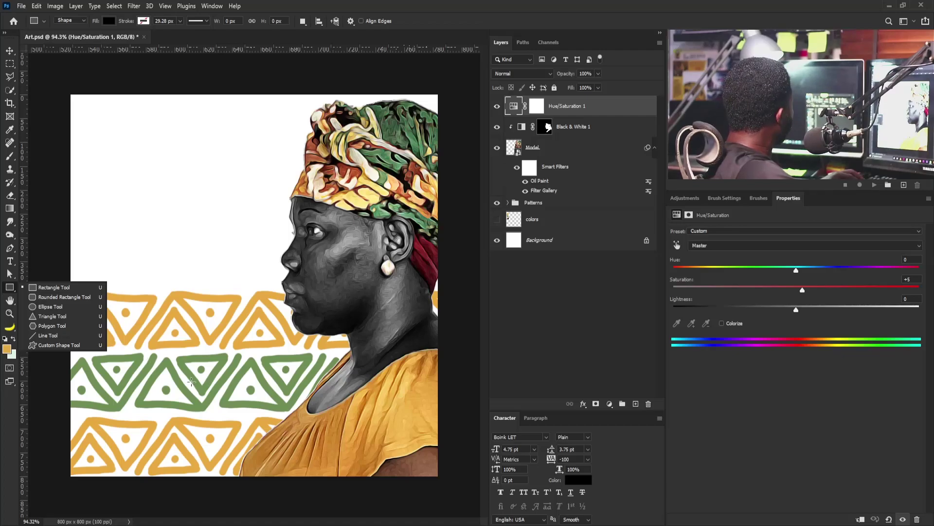
key("Escape")
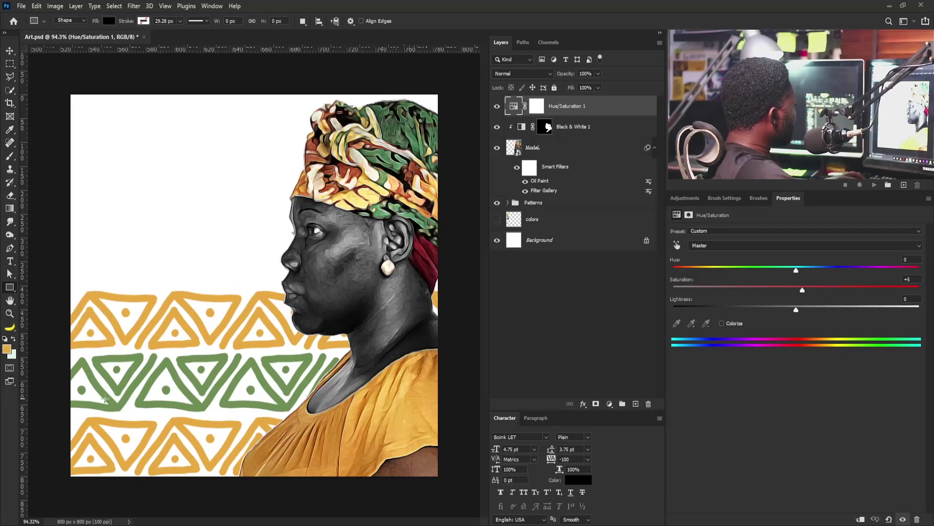
left_click_drag(100, 400, 410, 449)
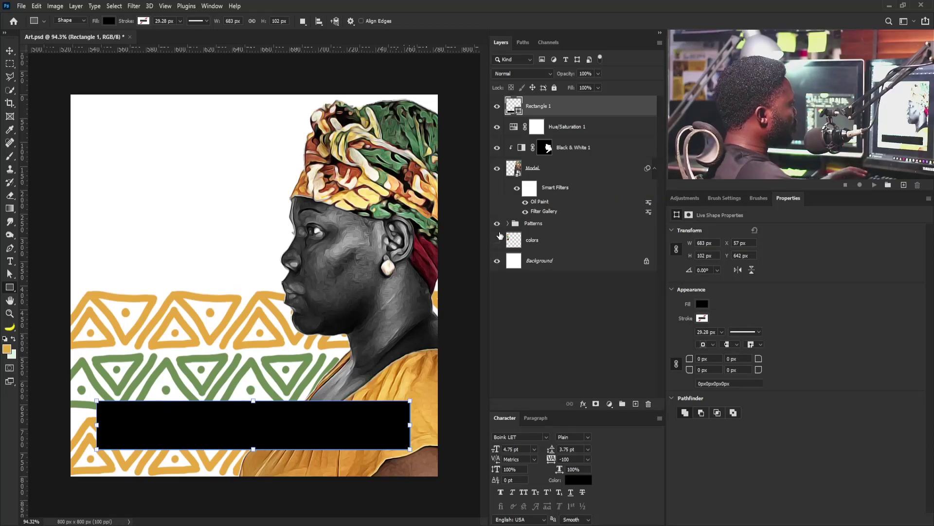
Show the colors layer and fill the rectangle with dark red 80070c, starting from the sampled maroon swatch
left_click(499, 239)
left_click(702, 304)
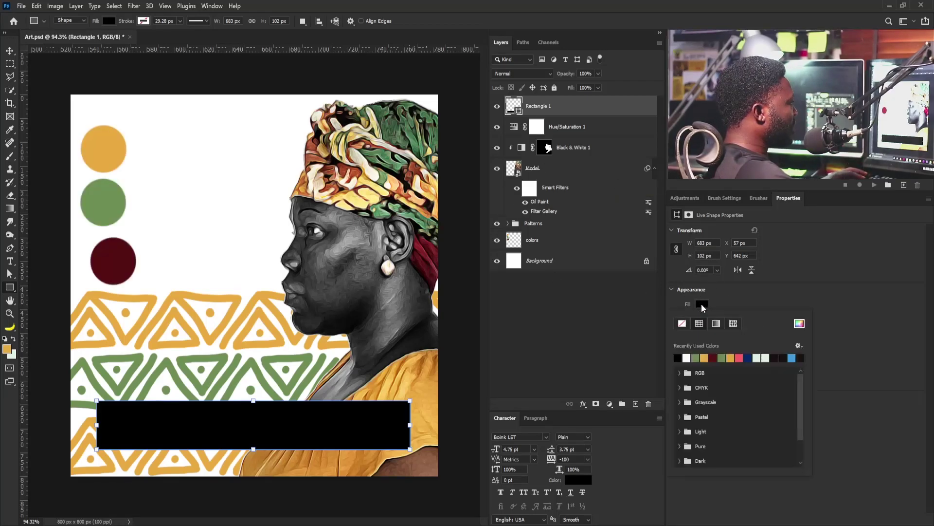
left_click(800, 324)
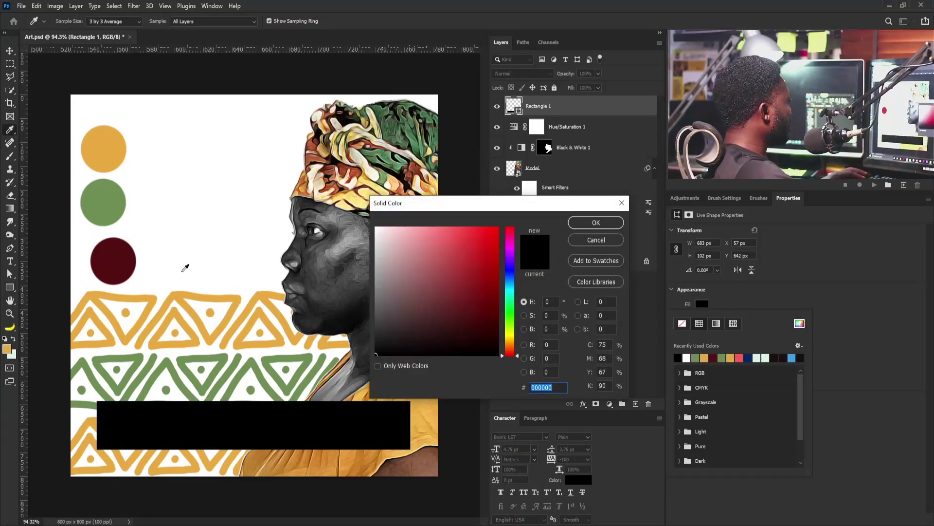
left_click(126, 263)
left_click(491, 292)
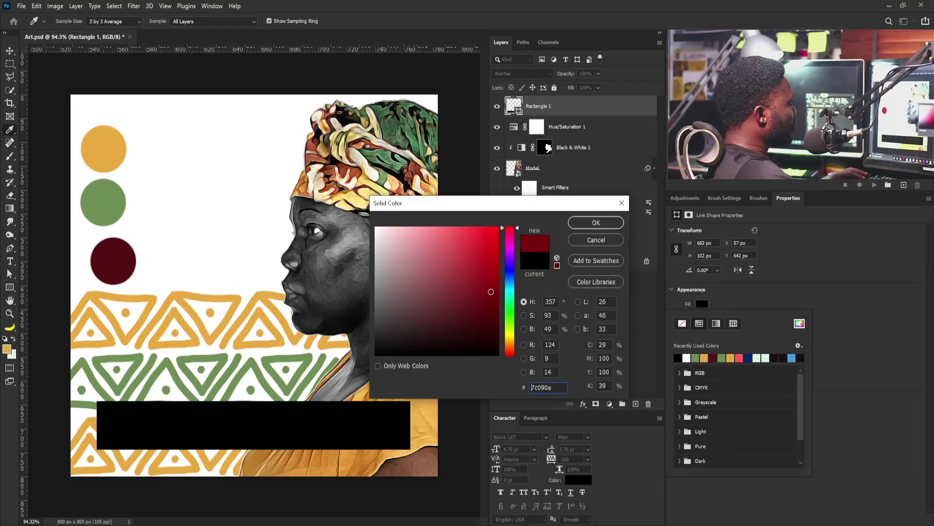
left_click(493, 289)
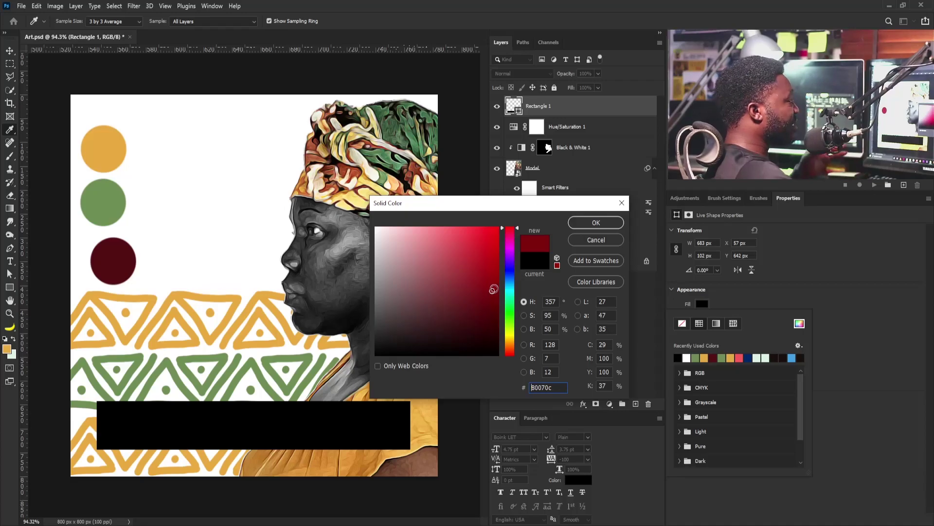
left_click(590, 224)
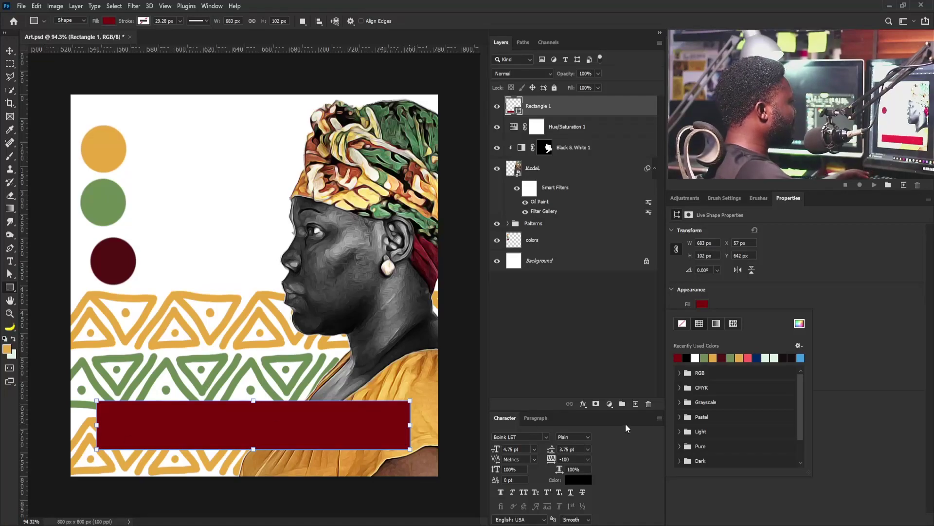
left_click(10, 51)
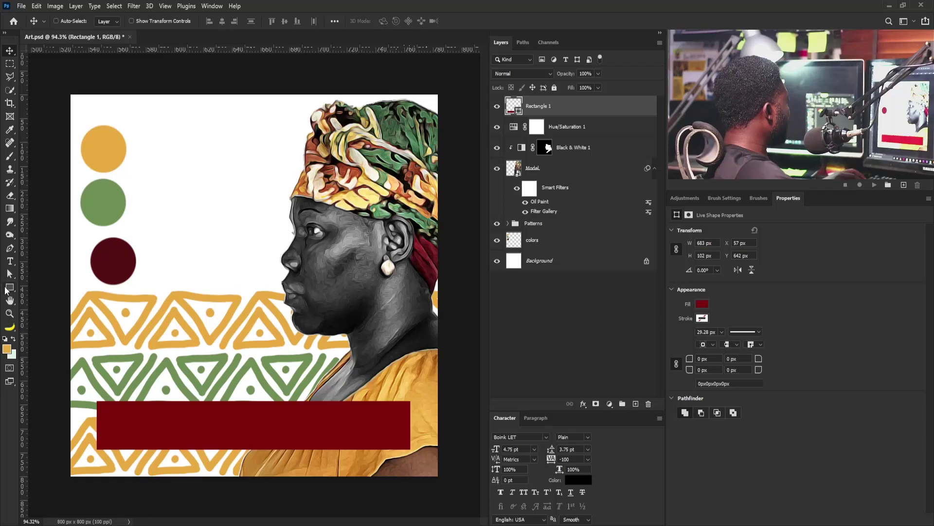
On a new layer, draw a rounded rectangle about 88 × 53 px at the left end of the red bar
left_click(7, 289)
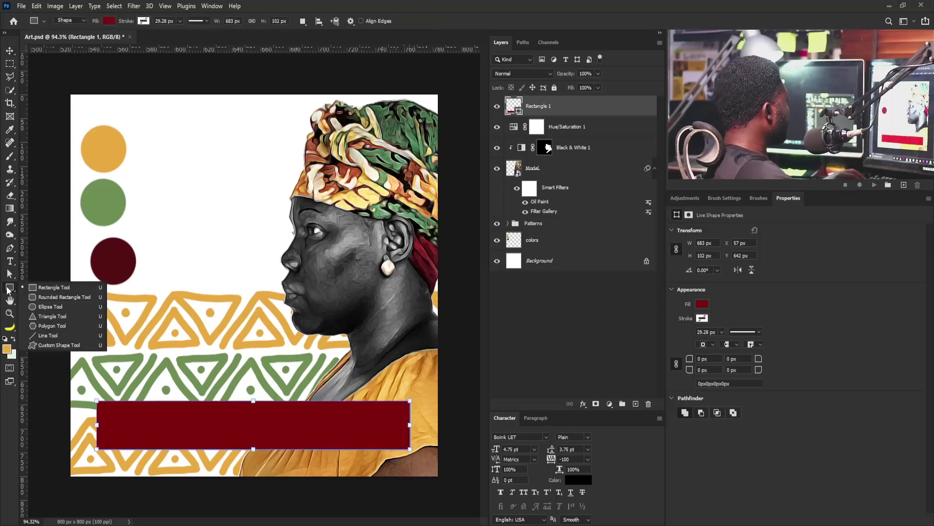
left_click(49, 295)
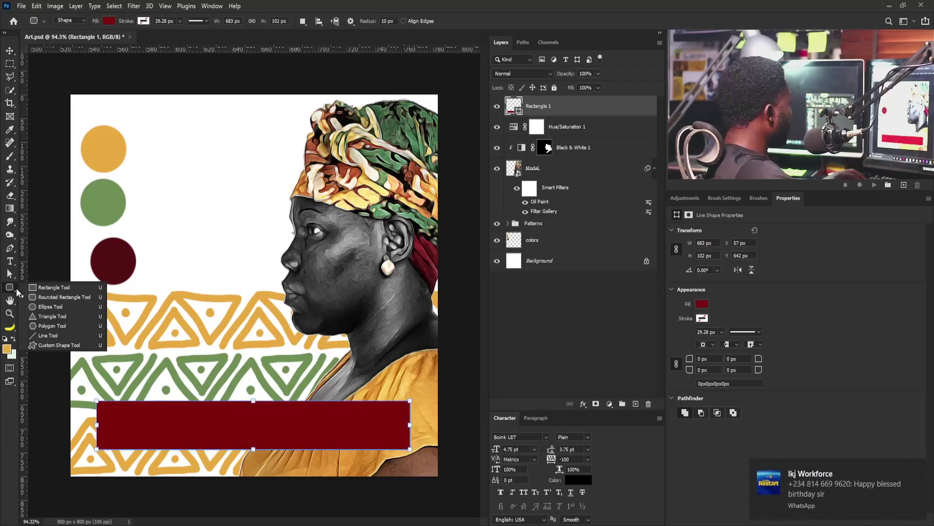
left_click(77, 296)
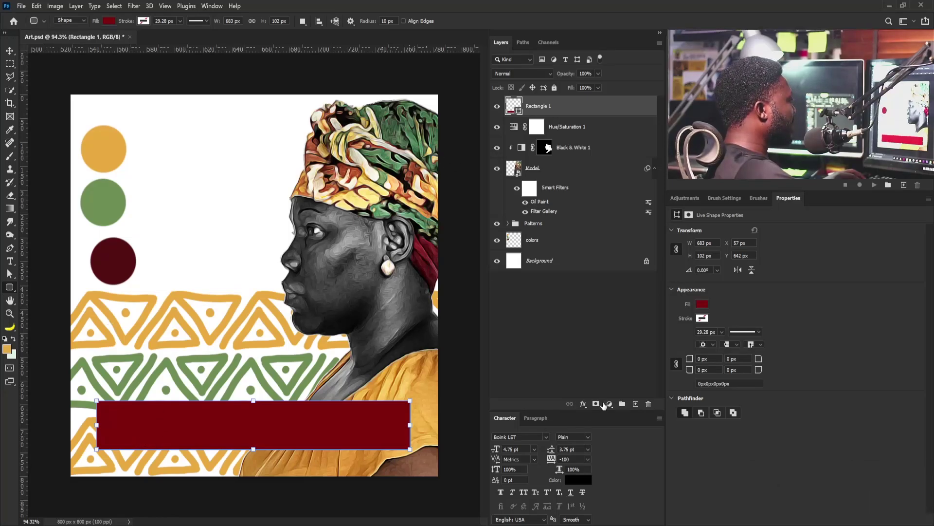
left_click(633, 404)
left_click_drag(112, 411, 152, 436)
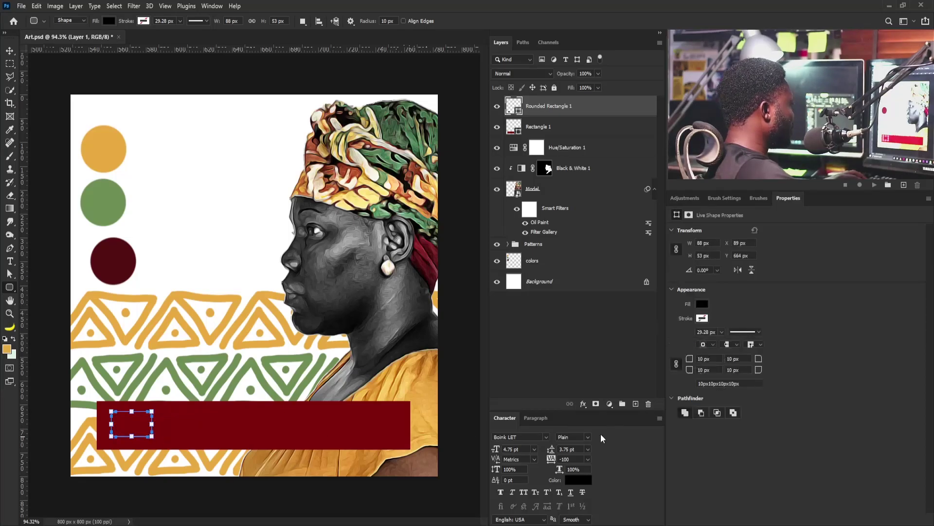
Set the rounded rectangle's corner radii to 7 px and its fill to white
left_click(684, 363)
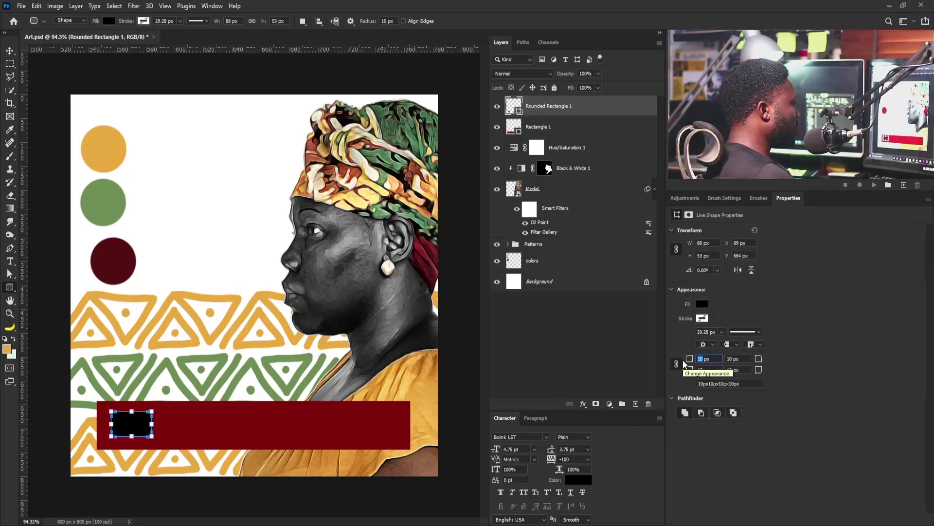
type("7")
key("Return")
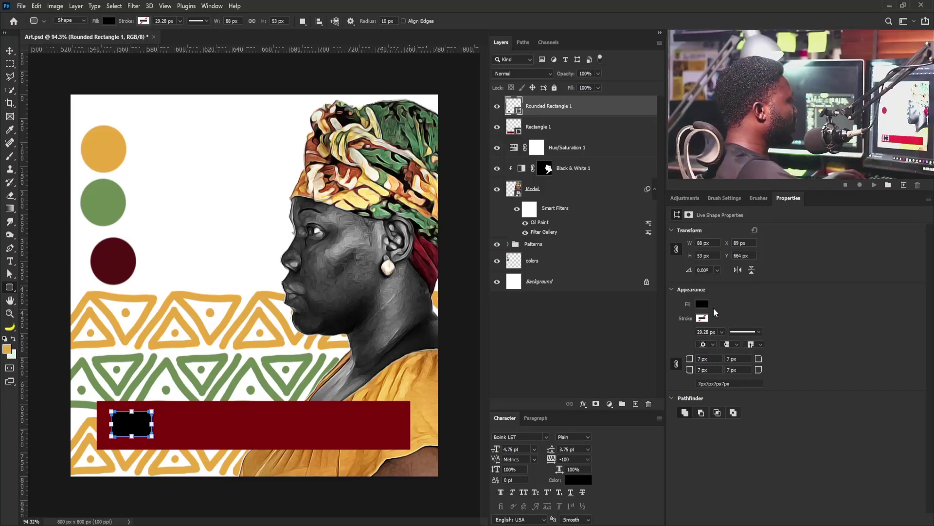
left_click(702, 303)
left_click(678, 358)
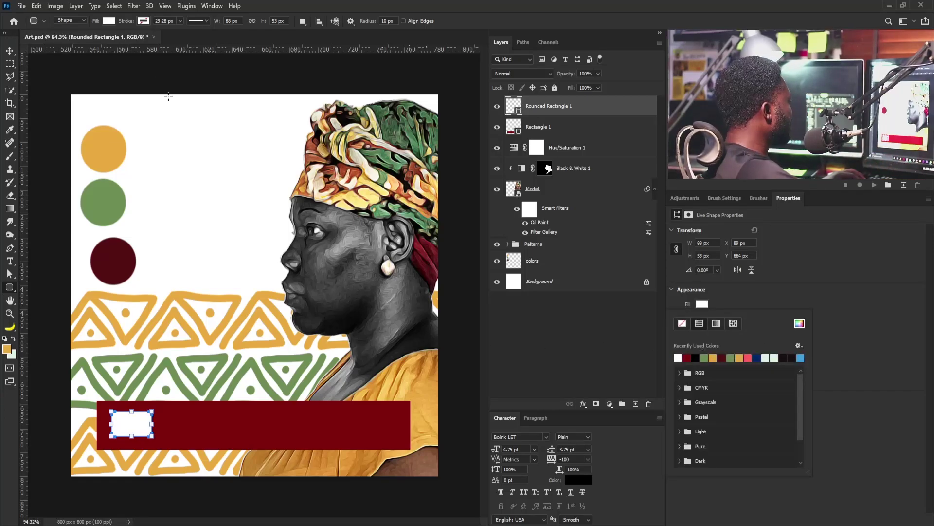
Nudge the white rounded rectangle up and left within the red bar to X 83 px, Y 659 px
left_click(10, 53)
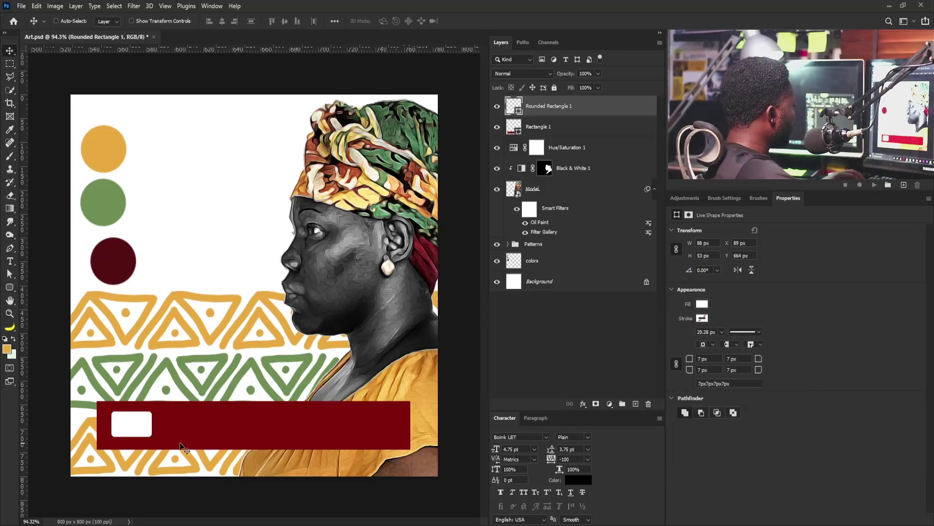
key("Up")
key("Up")
key("Up")
key("Up")
key("Up")
key("Up")
key("Left")
key("Left")
key("Left")
key("Left")
key("Left")
key("Left")
key("Down")
Draw a white triangular Pen shape about 31 × 42 px at the rounded rectangle's lower-left corner as a speech-bubble tail
left_click(10, 249)
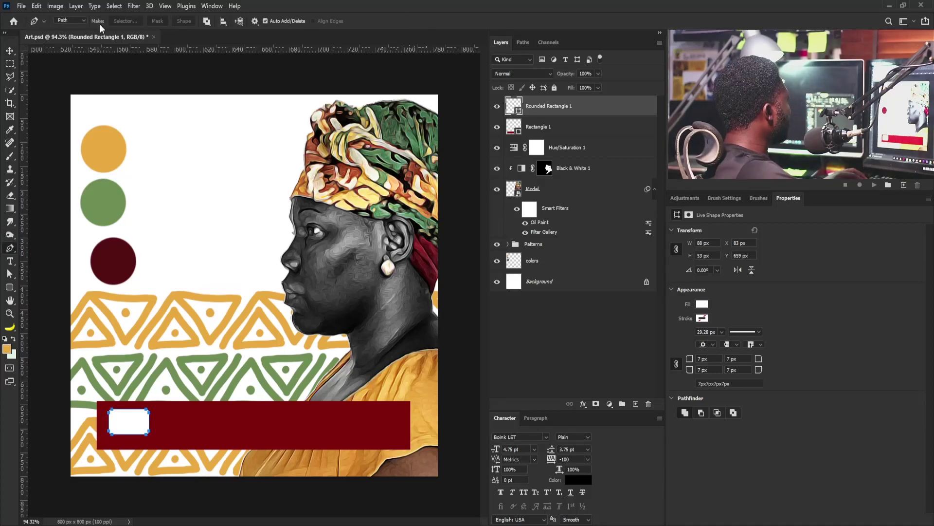
left_click(71, 20)
left_click(66, 31)
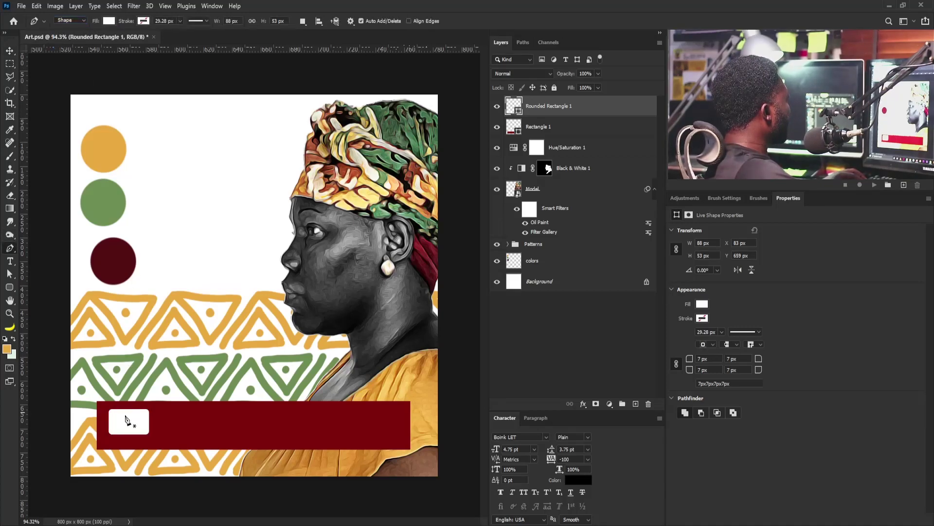
scroll(142, 432, "up", 5)
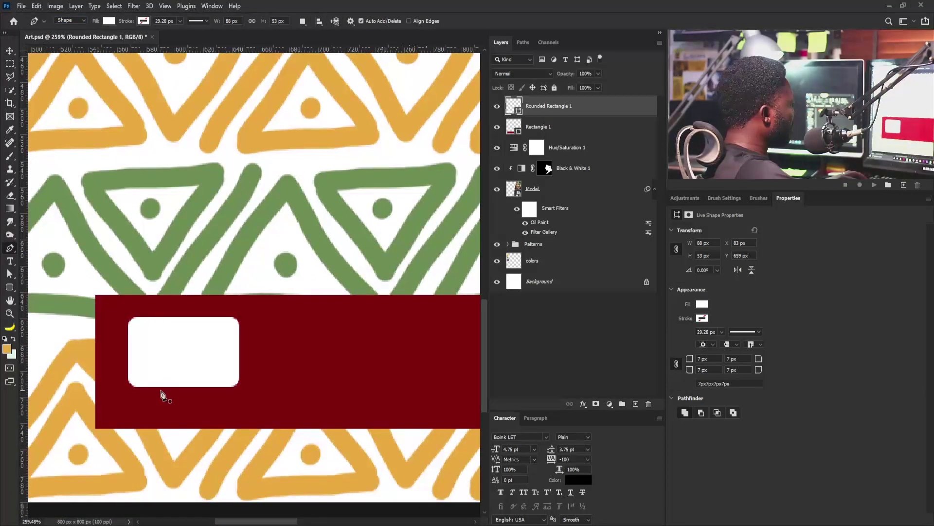
left_click(128, 362)
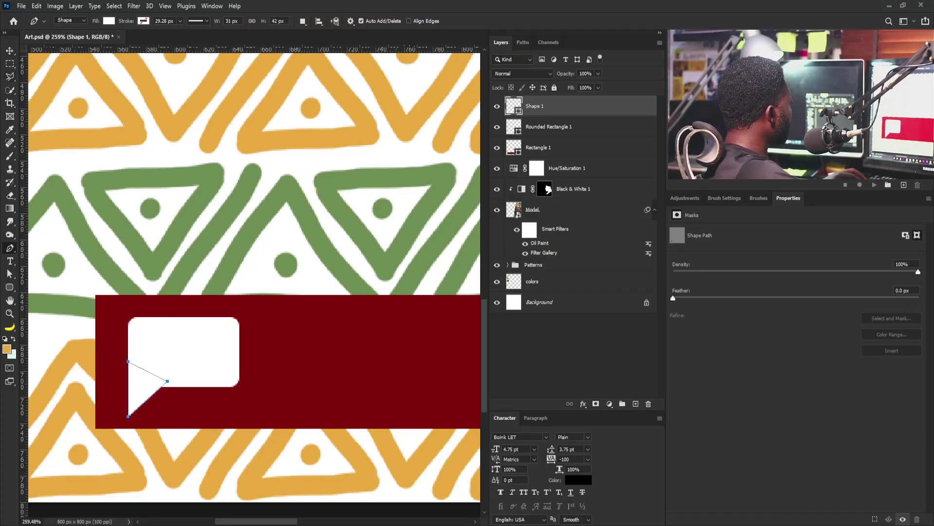
left_click(9, 51)
left_click_drag(261, 361, 125, 392)
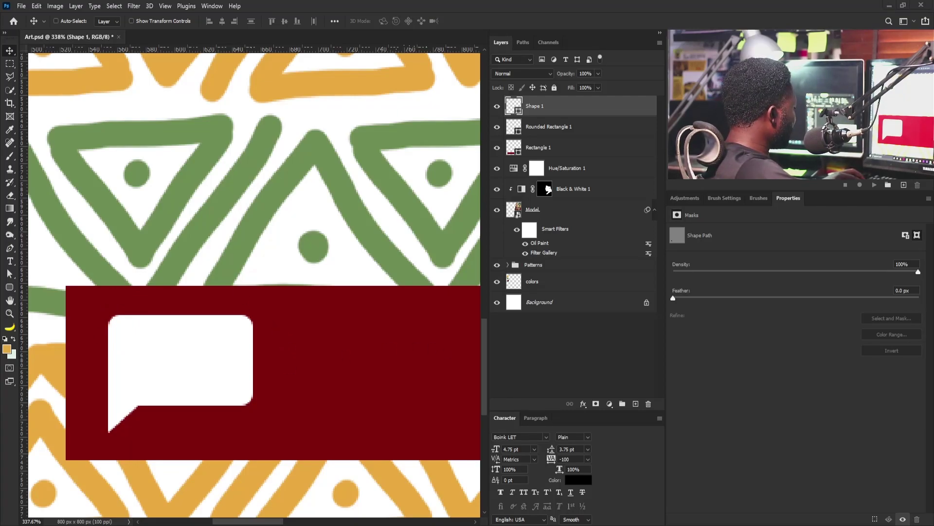
Paste the text "TalkShow" as a type layer on the red bar and enlarge it to about 280 px wide, overlapping the bubble
left_click(10, 261)
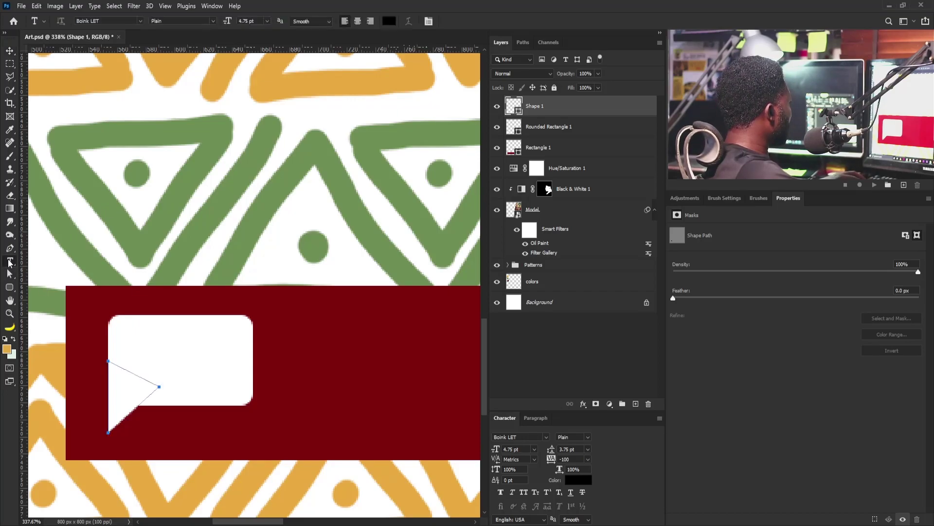
left_click(305, 369)
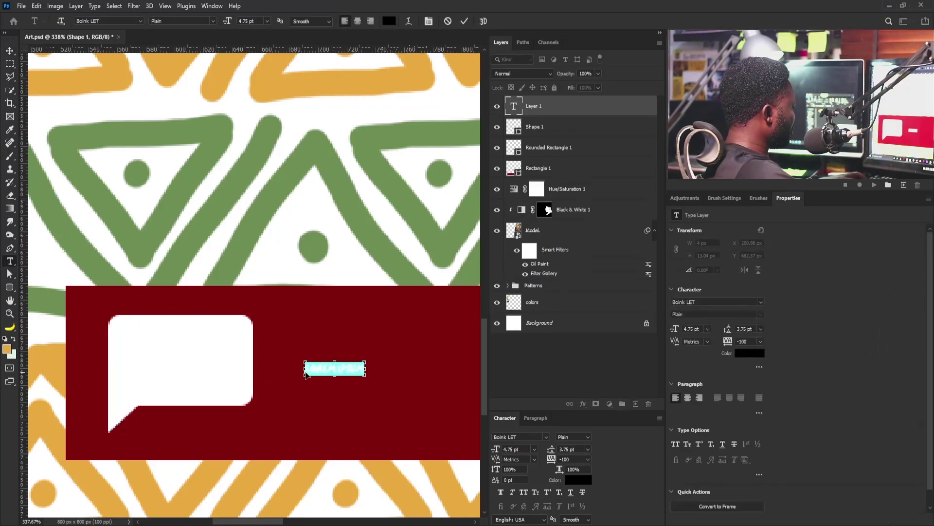
key("ctrl+v")
left_click(10, 51)
scroll(303, 328, "down", 5)
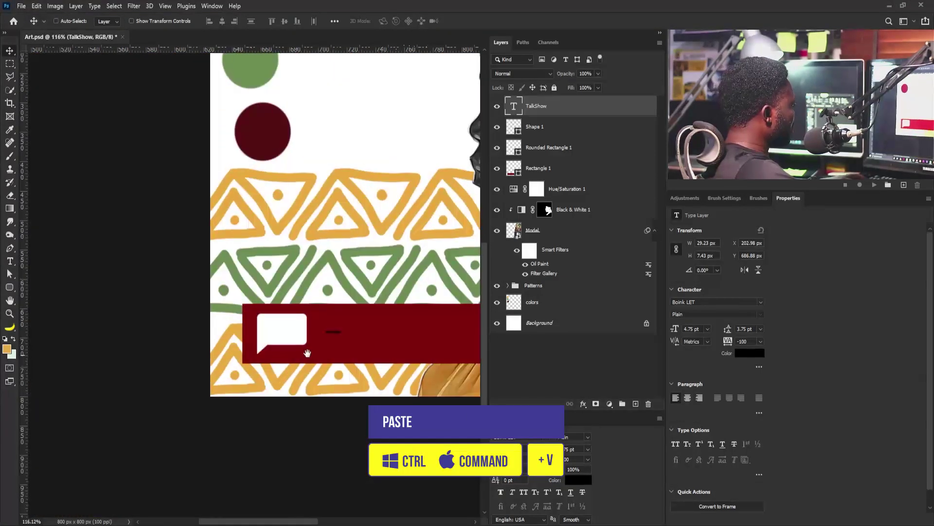
key("ctrl+t")
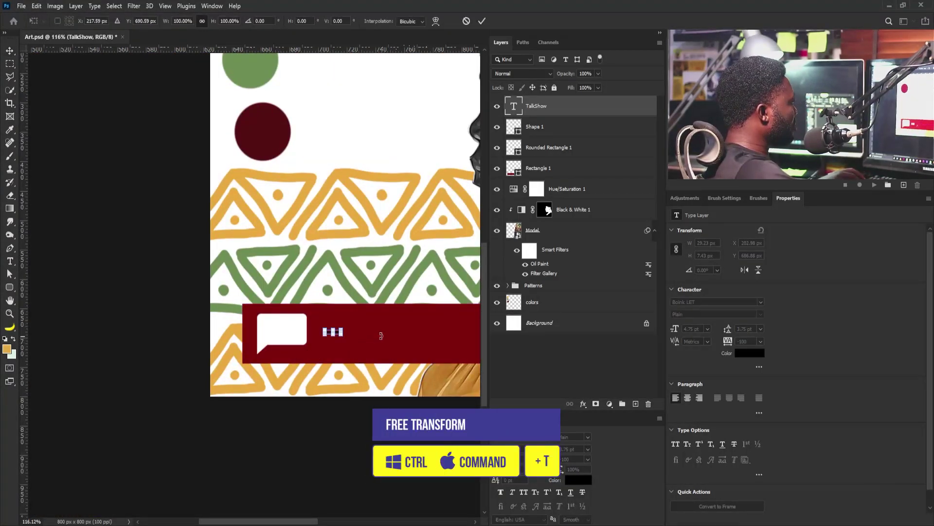
left_click_drag(346, 326, 412, 311)
key("Return")
Change the font of the whole TalkShow text to Eurostar Black Extended
double_click(341, 335)
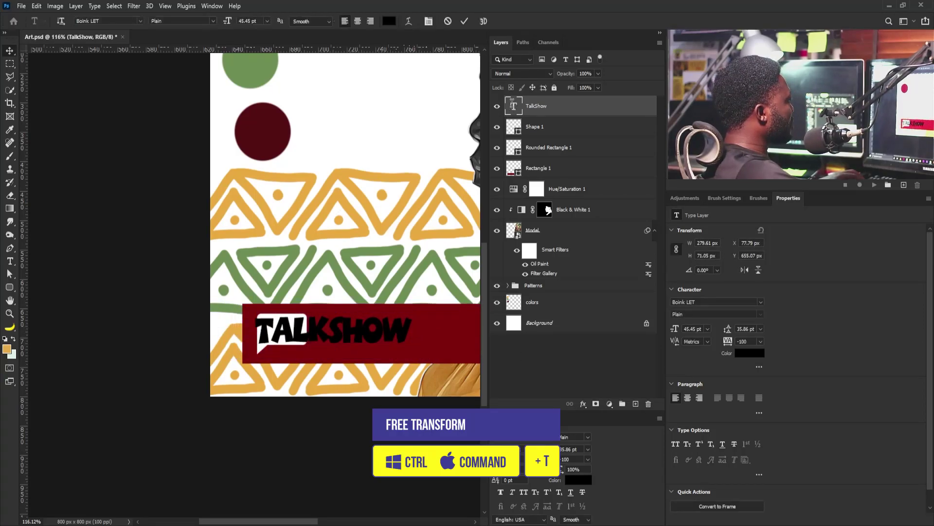
key("ctrl+a")
left_click(140, 21)
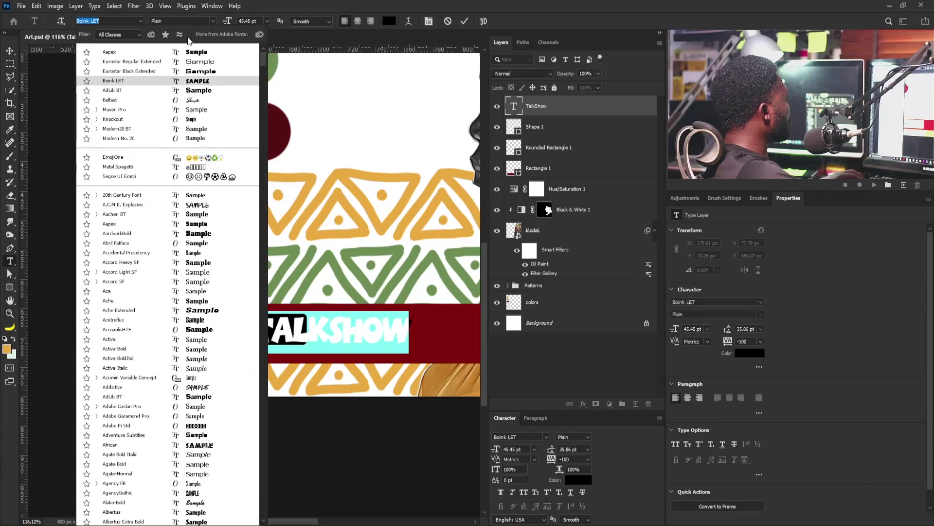
left_click(199, 72)
key("ctrl+Return")
Rescale the TalkShow text to about 303 px wide and position its "Ta" over the white speech bubble
key("ctrl+t")
left_click_drag(448, 314, 436, 311)
key("Return")
scroll(318, 353, "up", 4)
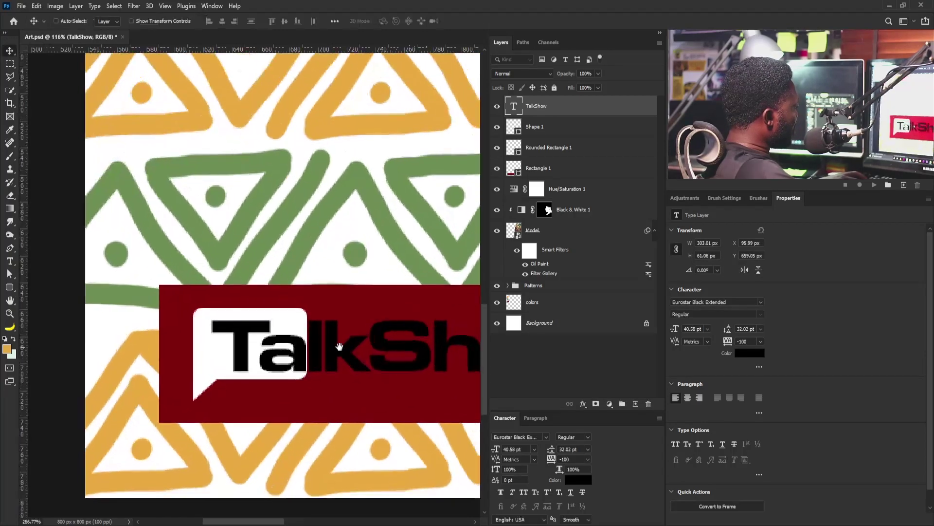
key("Right")
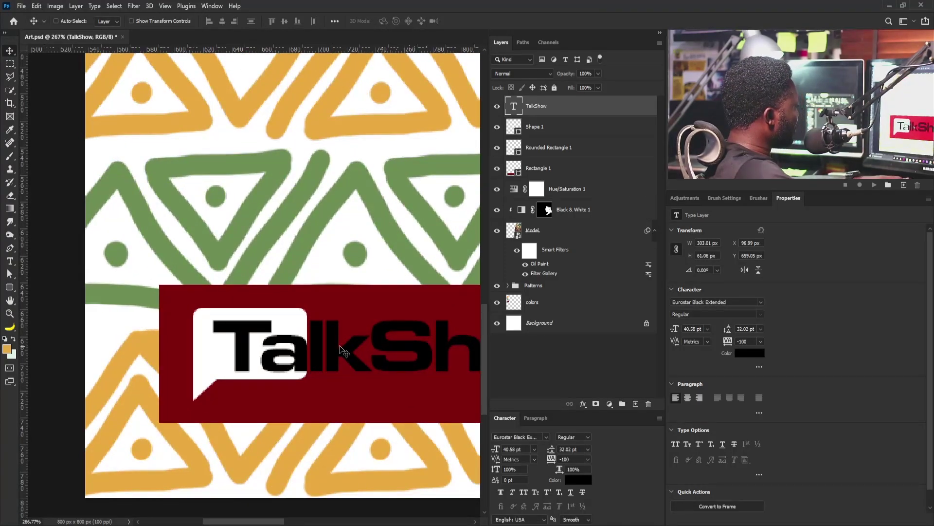
Recolour the "lkShow" letters of the title text white (ffffff)
double_click(307, 344)
left_click_drag(307, 344, 660, 350)
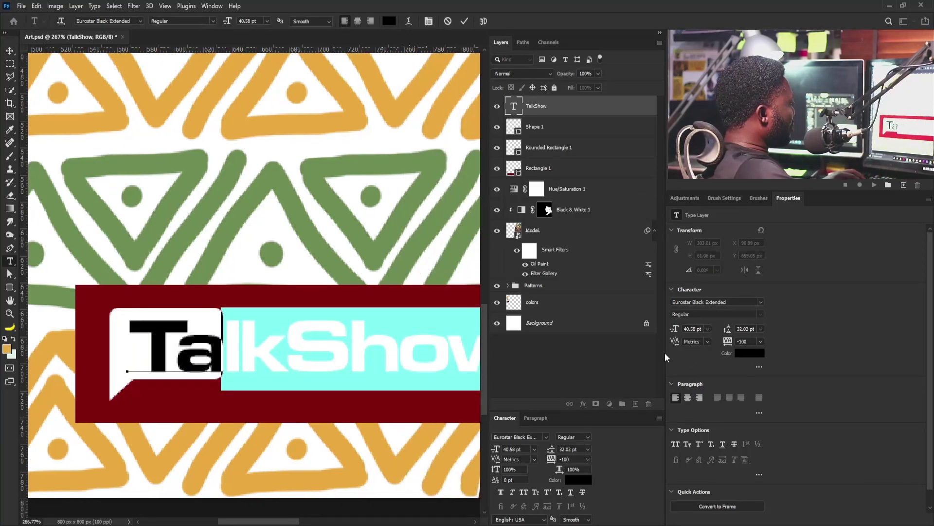
left_click(749, 352)
type("ffffff")
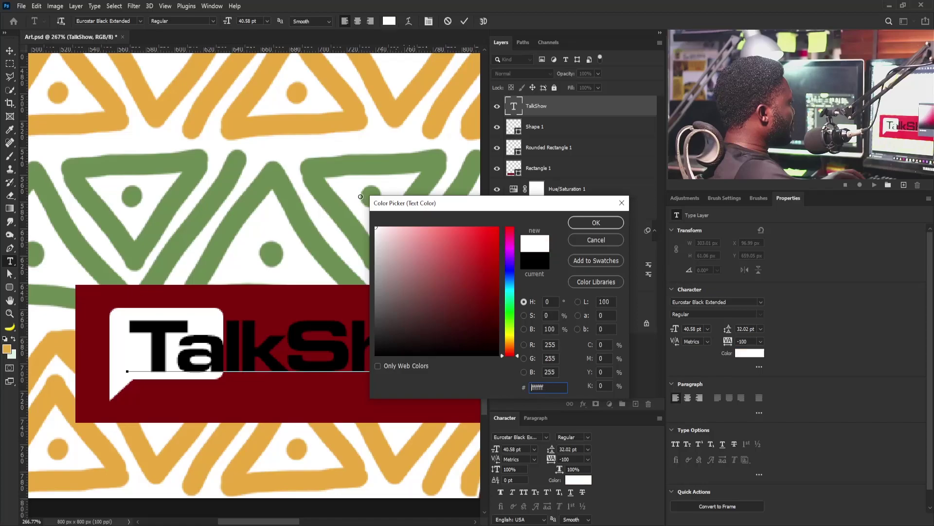
left_click(609, 224)
Recolour the "Ta" letters over the speech bubble dark red 80070c, sampled from the title bar
left_click_drag(223, 356, 127, 356)
left_click(744, 352)
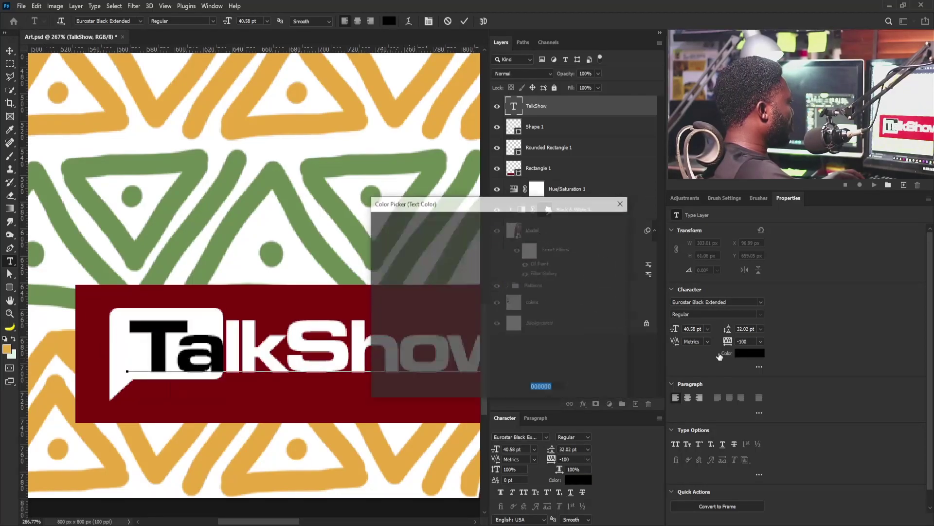
left_click(355, 290)
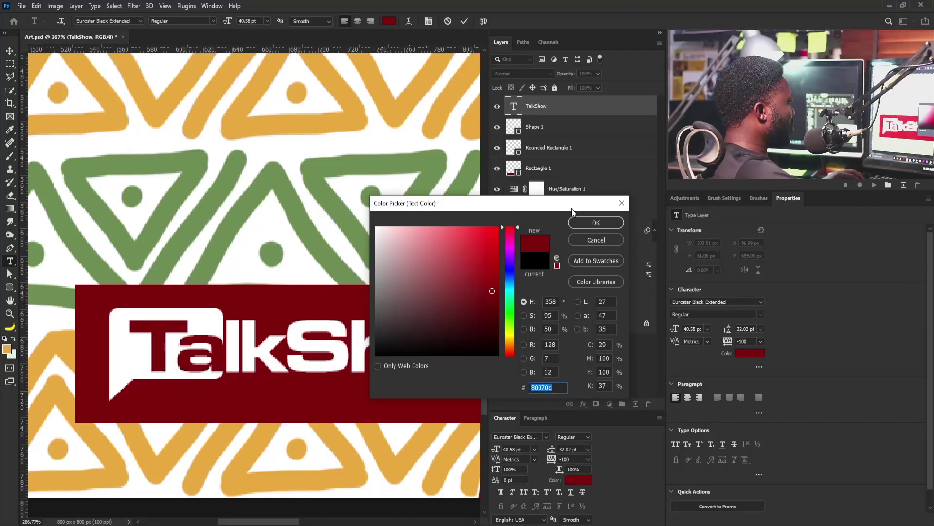
left_click(596, 223)
left_click(10, 50)
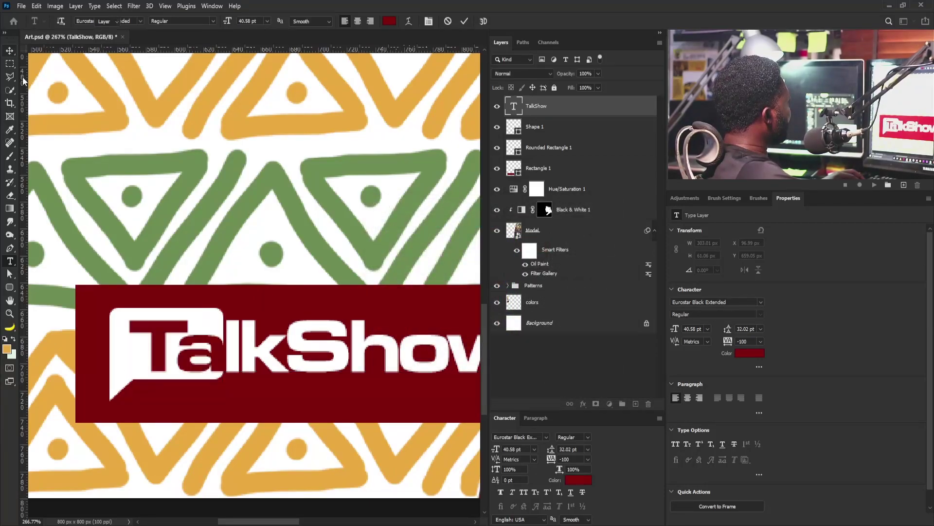
scroll(290, 295, "down", 4)
scroll(290, 295, "down", 1)
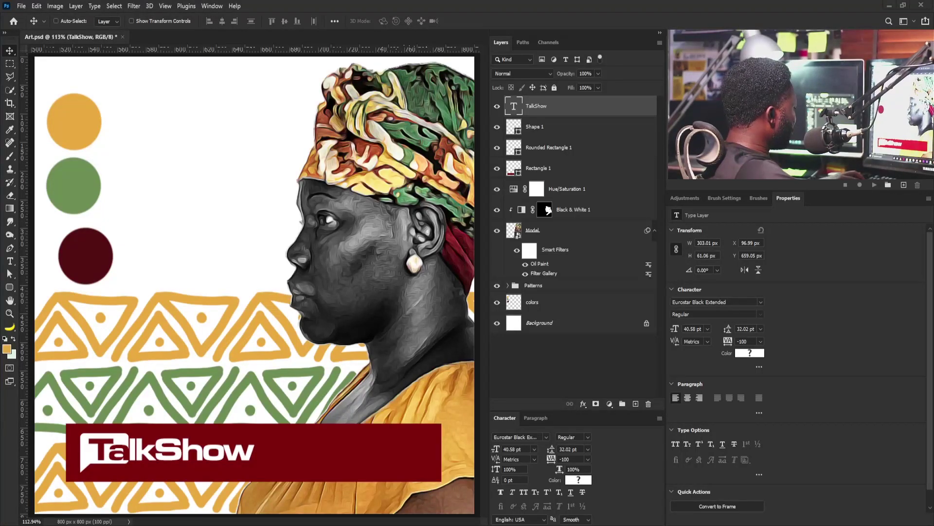
Paste "JULY 15 10:00 WAT" as a new type layer, enlarge it to about 224 px wide and place it at the red bar's right side
scroll(369, 376, "up", 1)
key("t")
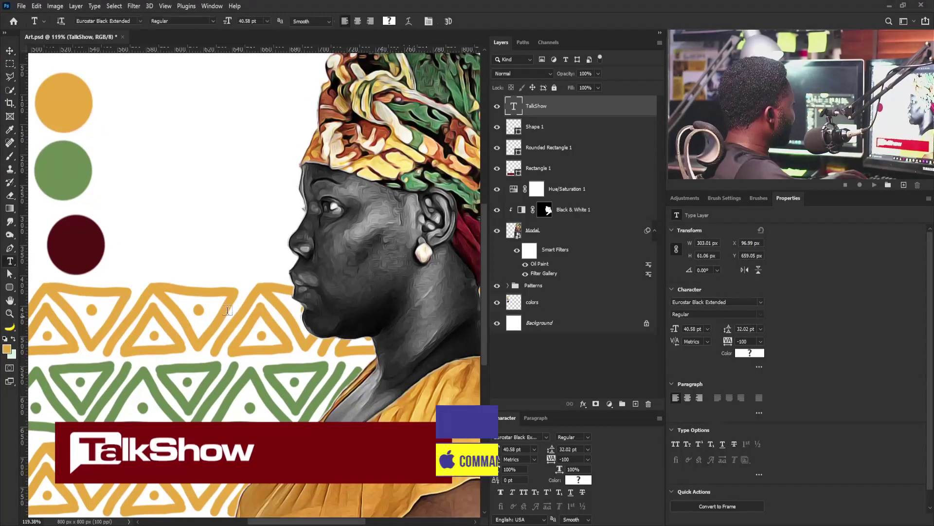
left_click(232, 299)
key("ctrl+v")
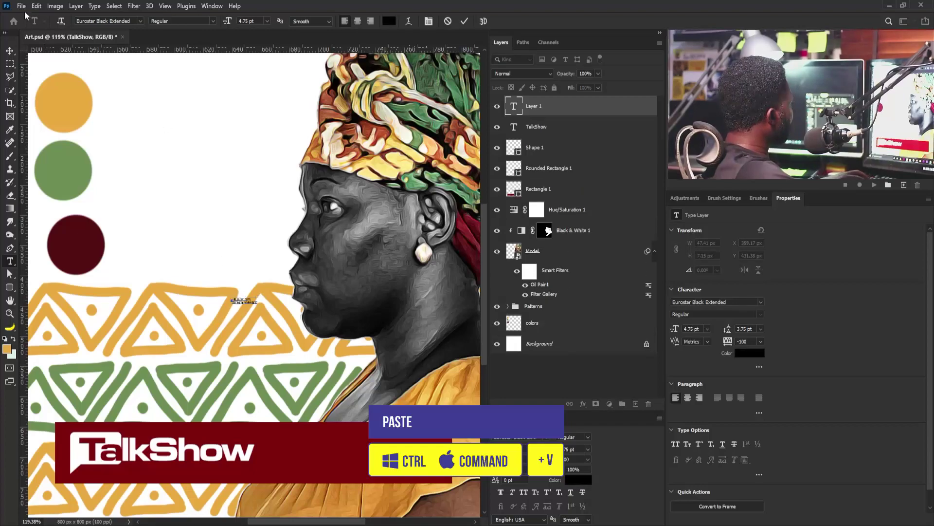
left_click(11, 51)
key("ctrl+t")
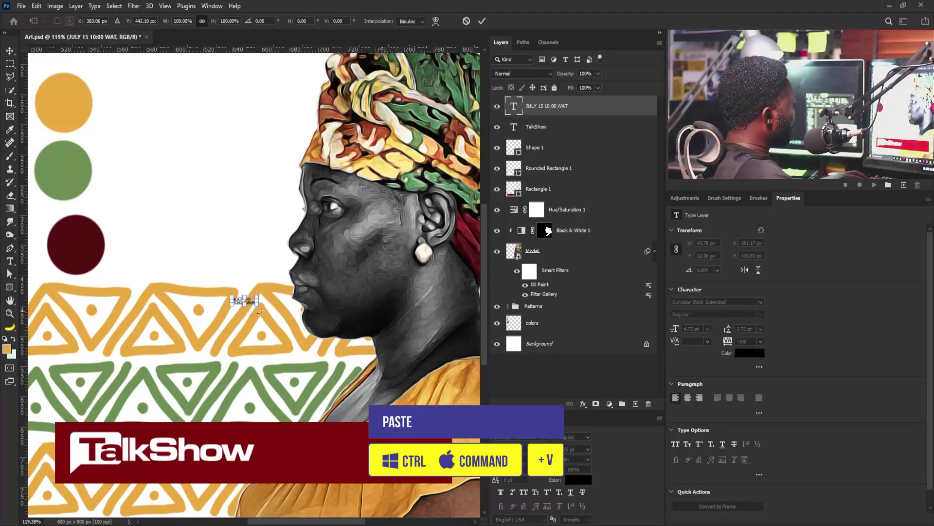
left_click_drag(258, 305, 374, 389)
left_click_drag(298, 326, 365, 446)
key("Return")
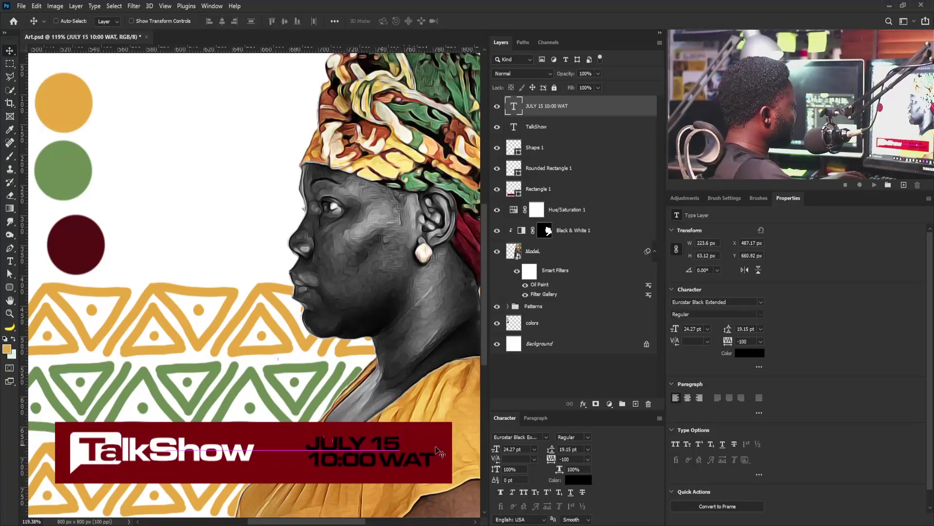
Colour the date and time text white and set its leading to 22 pt
left_click(750, 353)
left_click_drag(414, 233, 373, 213)
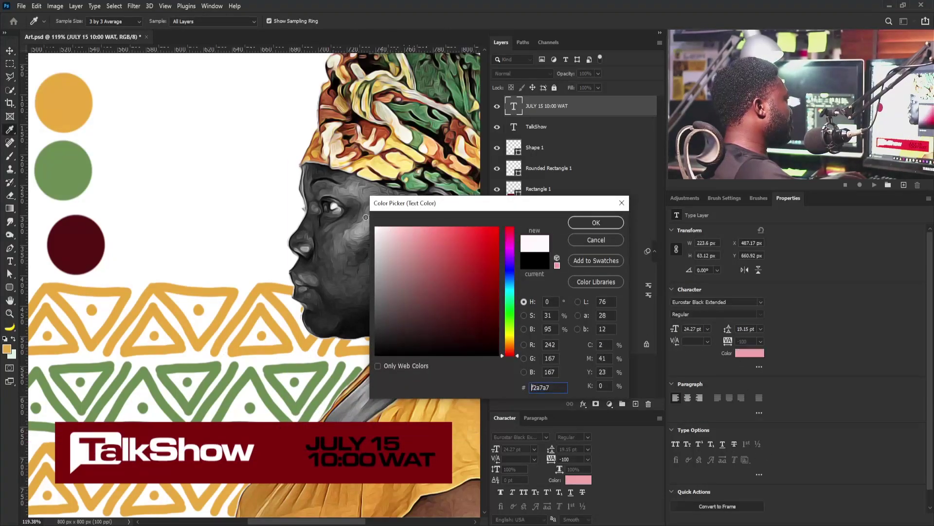
left_click(586, 221)
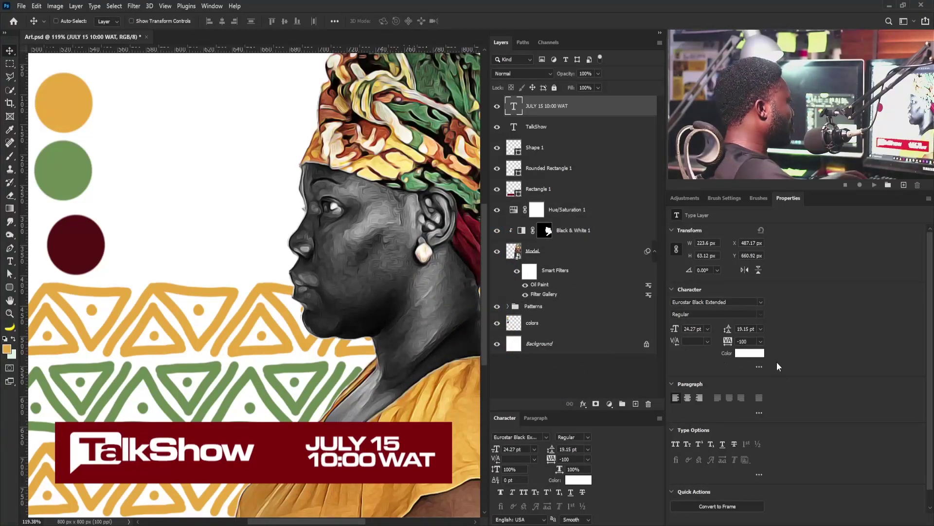
left_click(743, 329)
type("22")
key("Return")
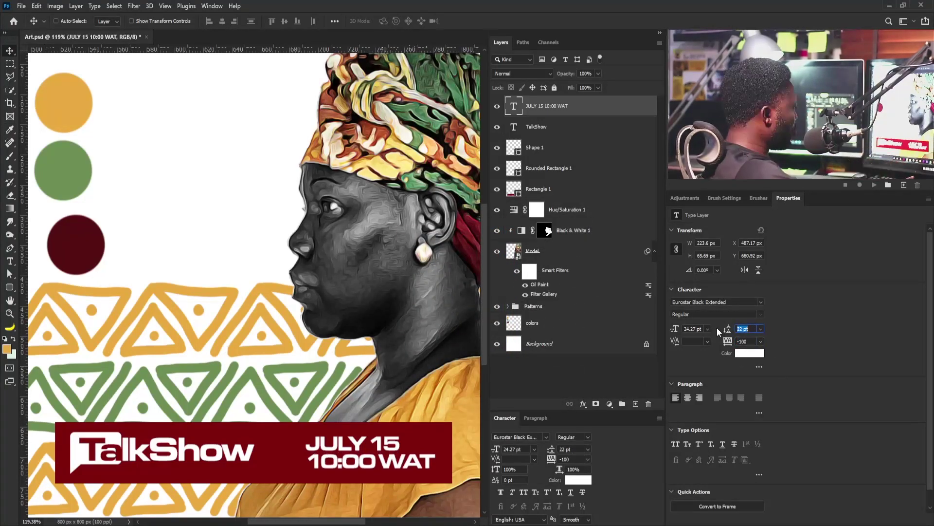
key("Down")
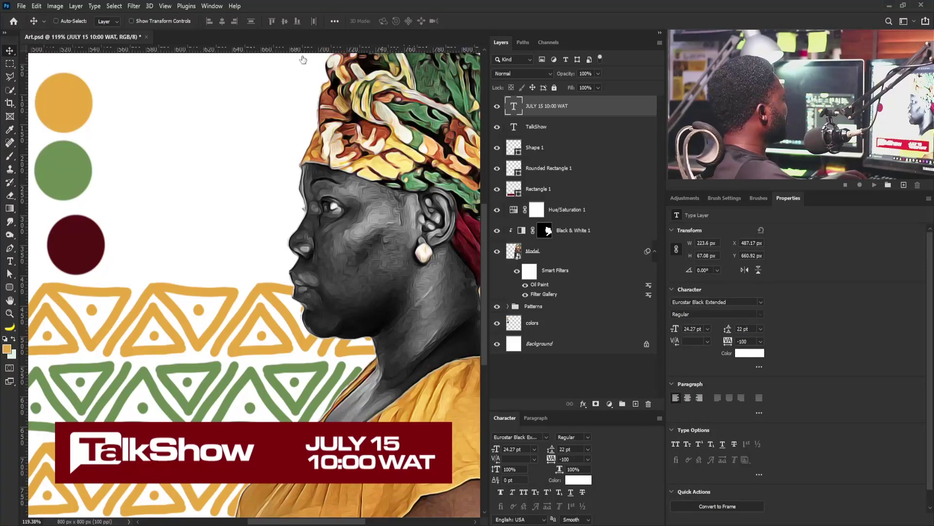
Change the font of the whole date and time text to Eurostar Regular Extended
key("Return")
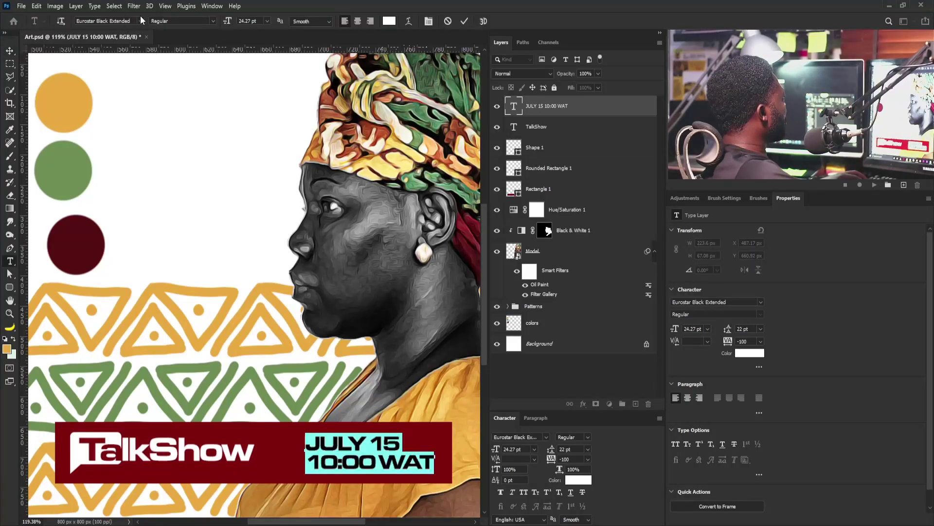
left_click(141, 21)
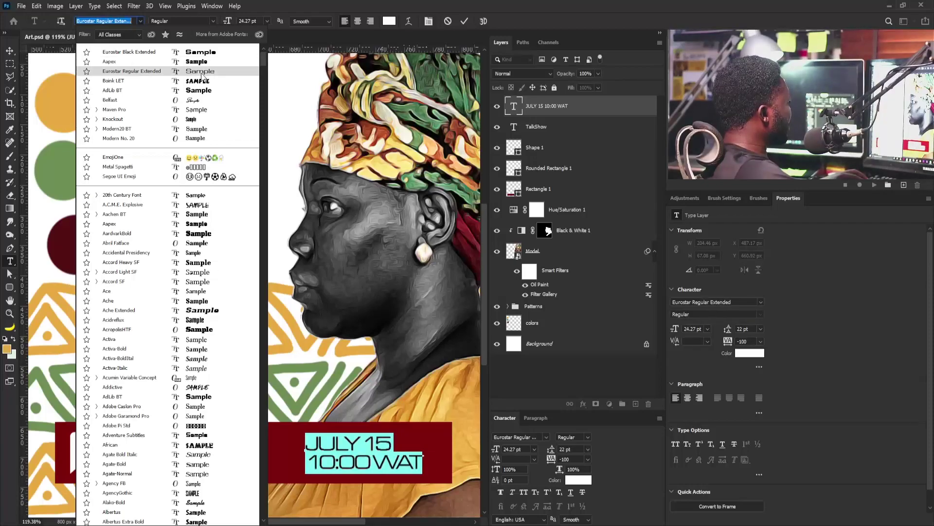
left_click(203, 77)
left_click(9, 50)
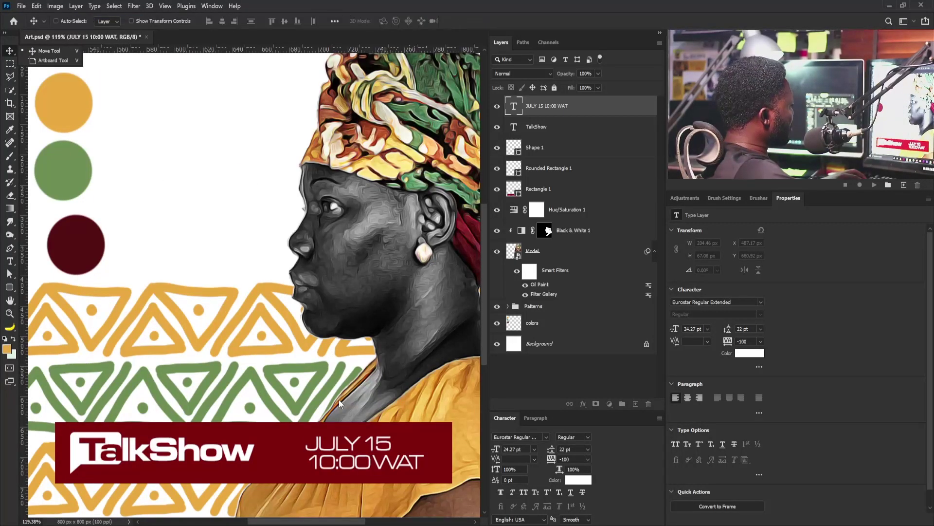
Set the date and time text's tracking to -60 and shift the text about 15 px right on the bar
left_click(742, 341)
type("-60")
key("Return")
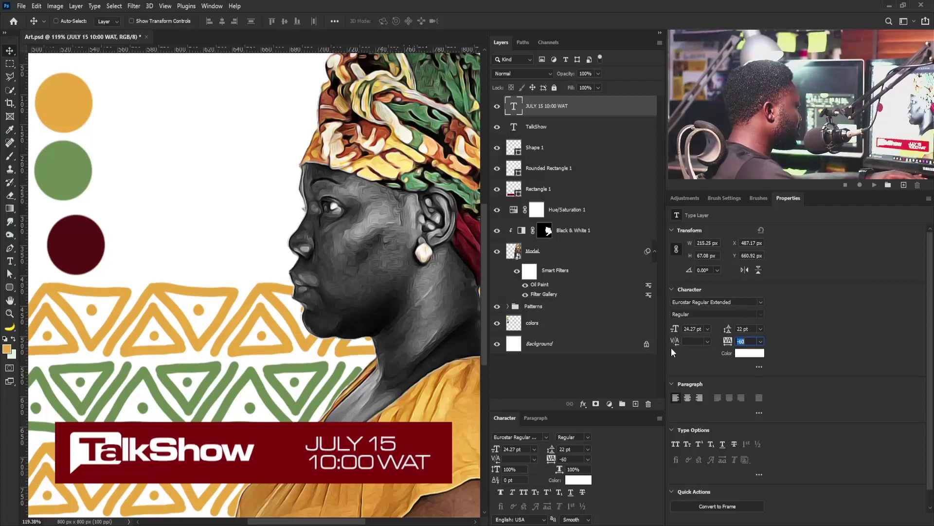
left_click_drag(387, 462, 399, 461)
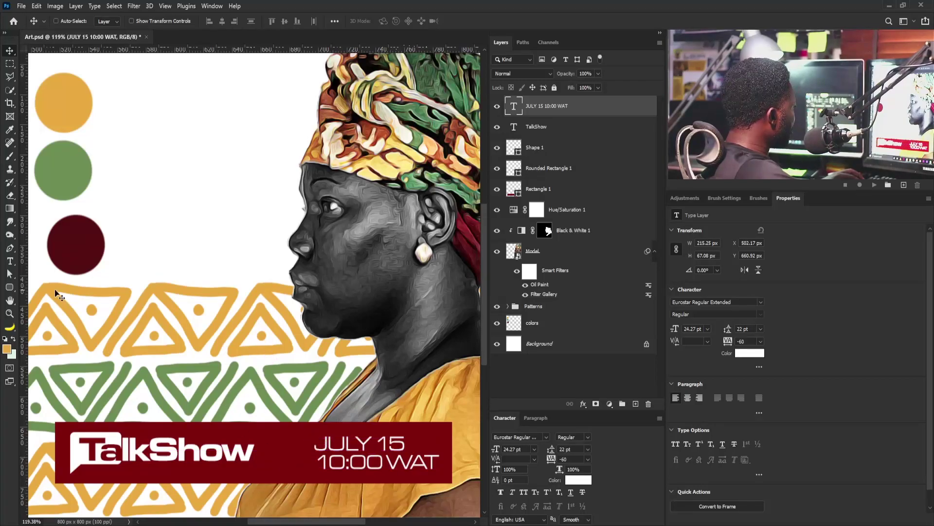
Draw a vertical Pen line about 57 px tall between TalkShow and the date, with no fill and a 3 px white stroke
left_click(7, 288)
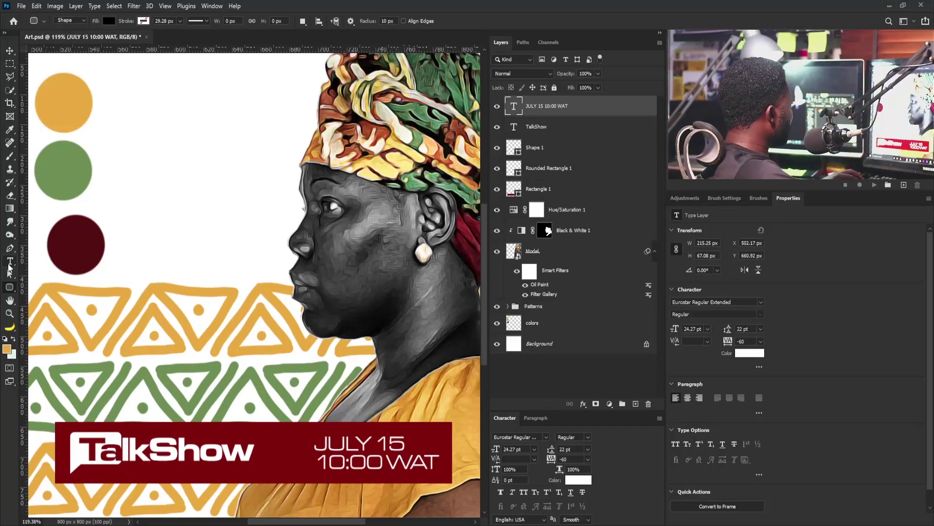
left_click(10, 249)
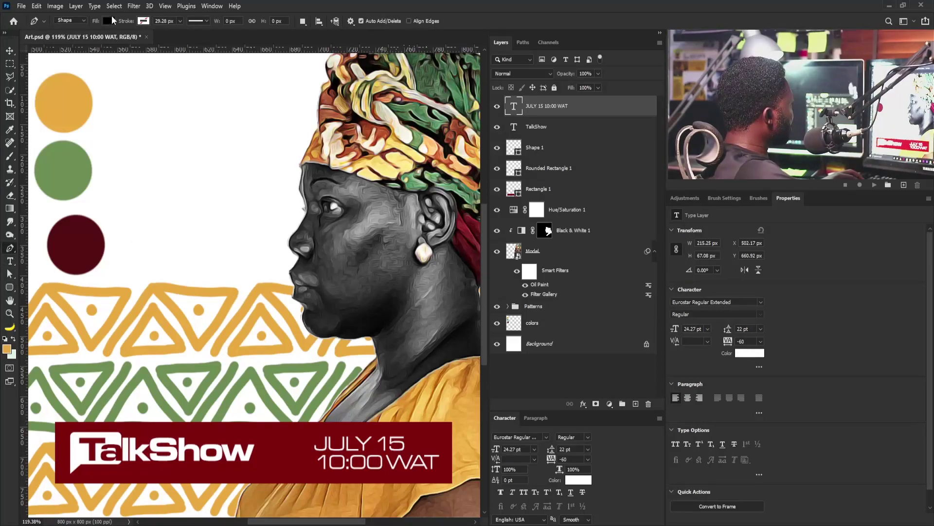
left_click(108, 21)
left_click(52, 40)
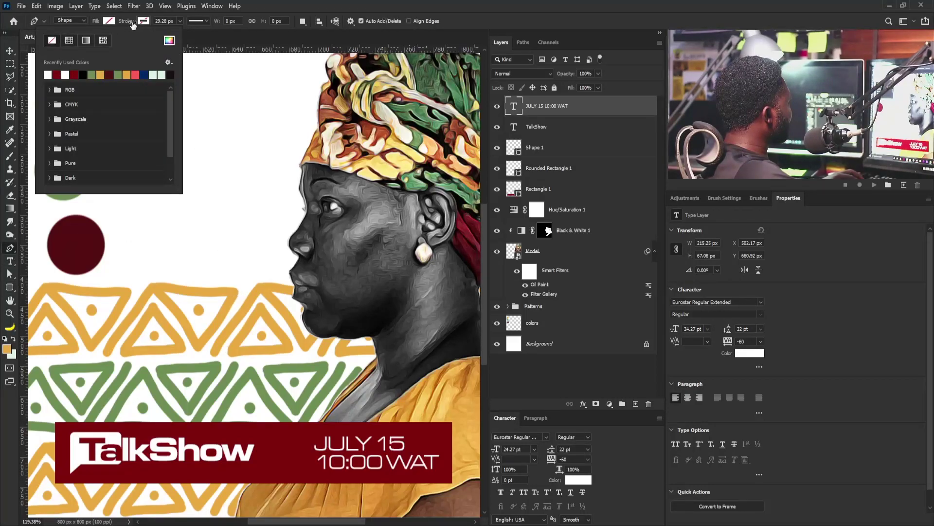
left_click(143, 21)
left_click(143, 20)
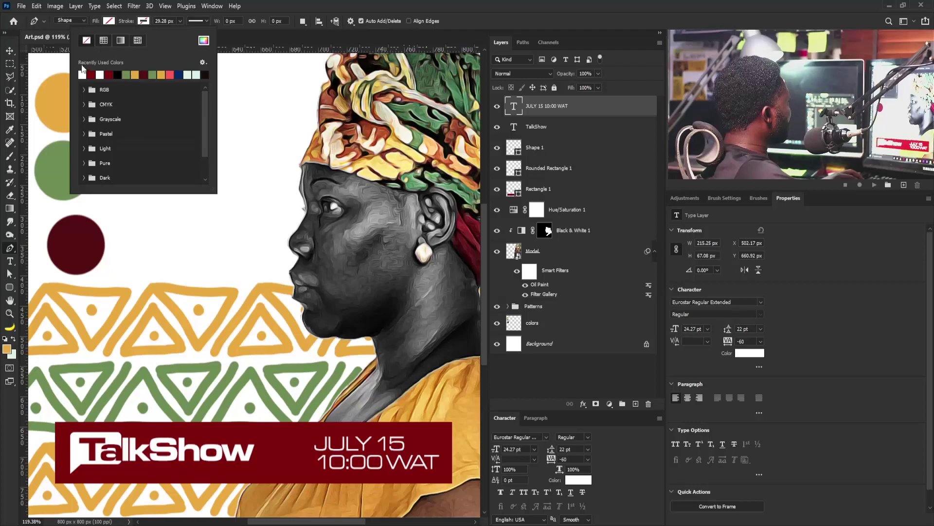
left_click(164, 21)
type("3")
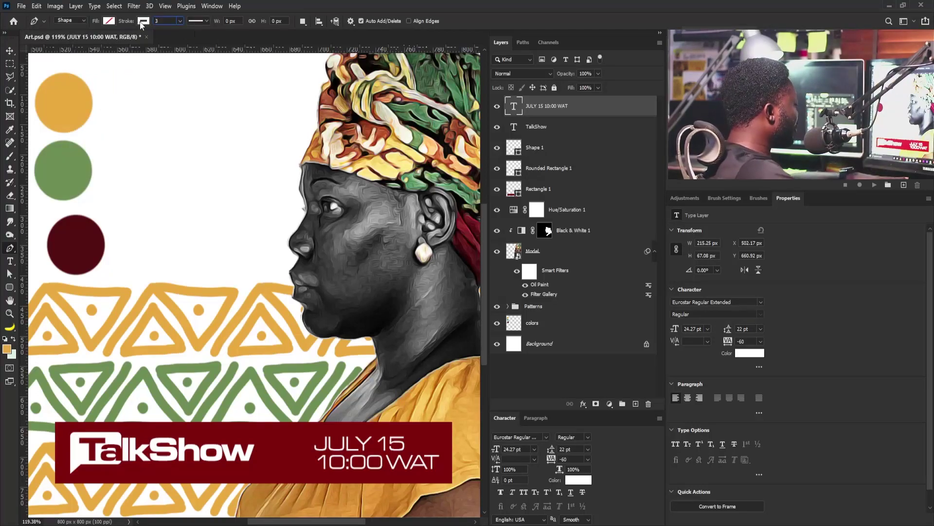
key("Return")
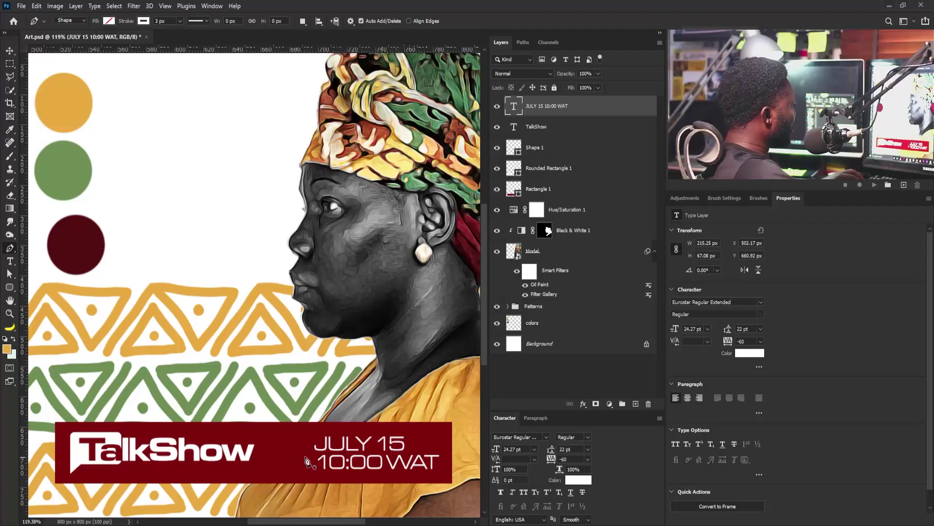
left_click(302, 435)
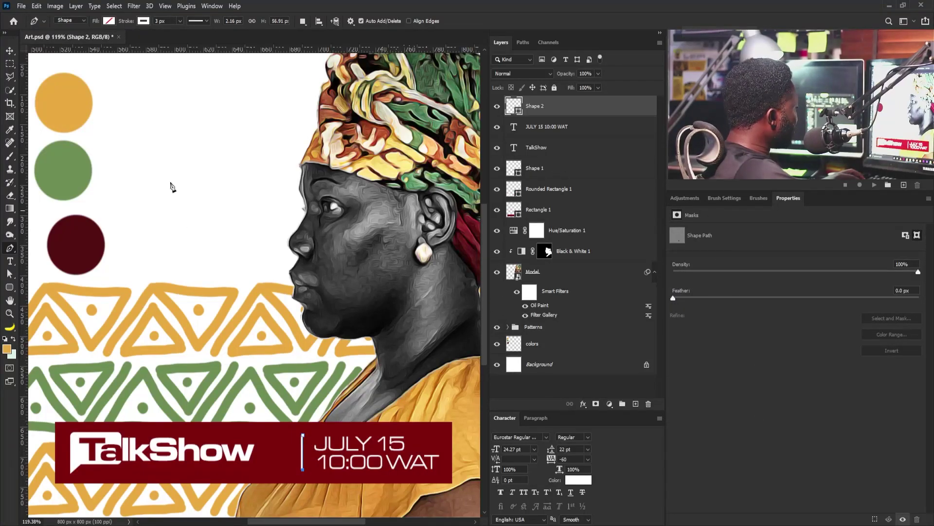
left_click(11, 52)
left_click(329, 450)
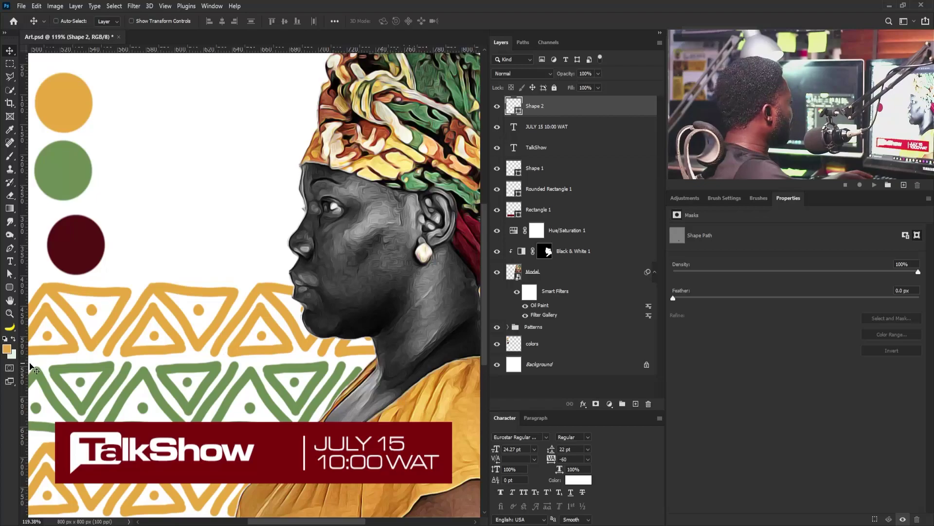
Reduce the vertical divider line's stroke width to 2 px
left_click(10, 287)
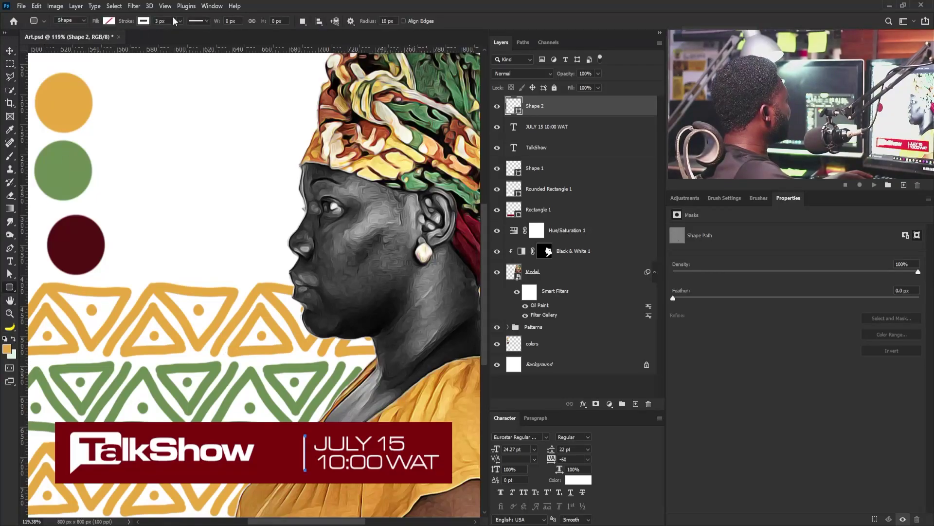
type("2")
key("Return")
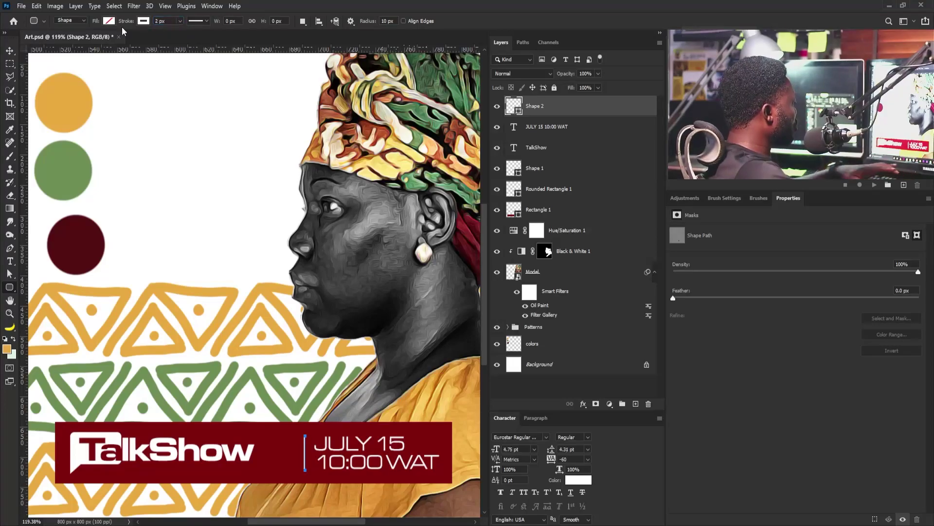
left_click(7, 52)
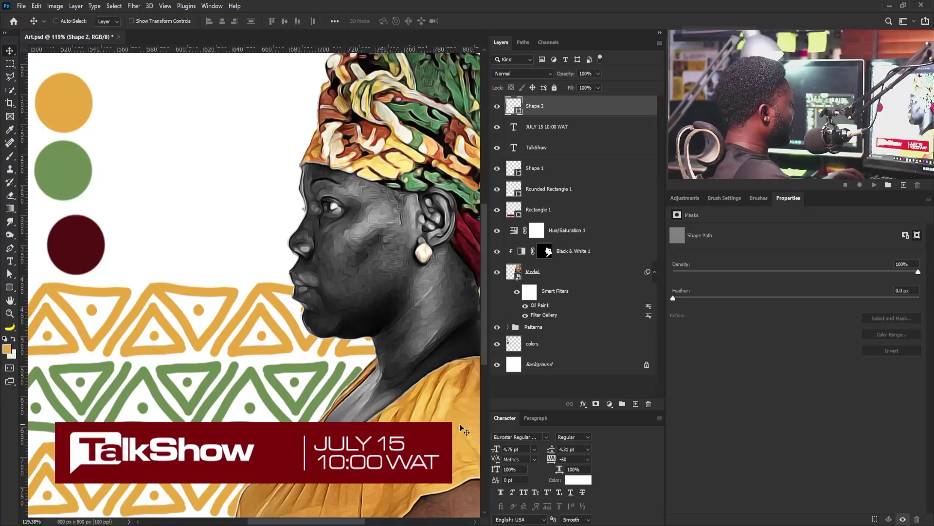
Hide the colors layer with the three reference colour circles
scroll(296, 270, "down", 2)
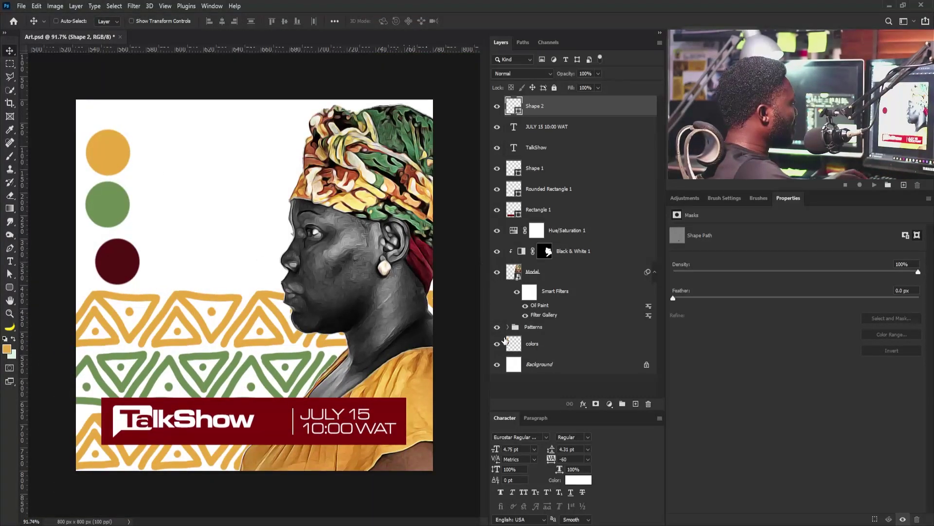
left_click(496, 343)
scroll(115, 120, "up", 1)
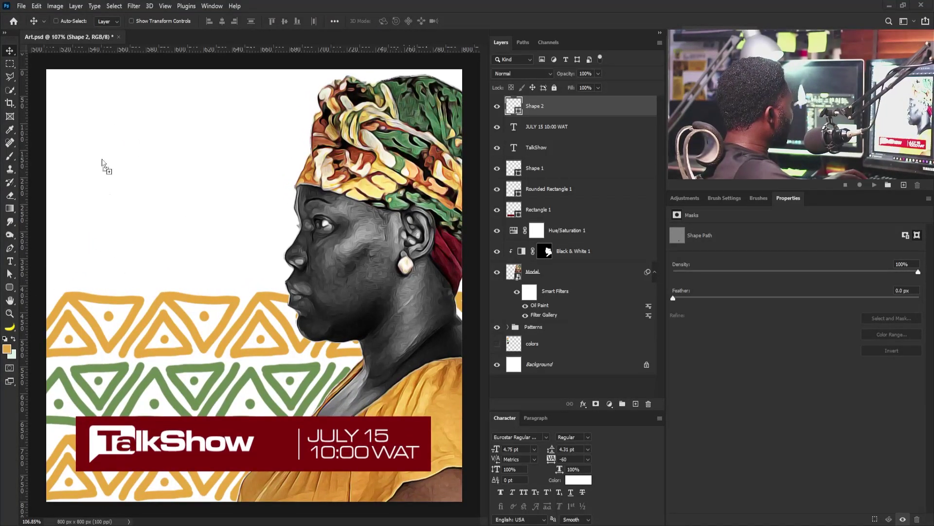
Place logo.png in the artwork, scale it to about 63 × 67 px and position it near the canvas's upper-left corner
left_click_drag(114, 181, 117, 184)
left_click_drag(455, 69, 151, 323)
key("Escape")
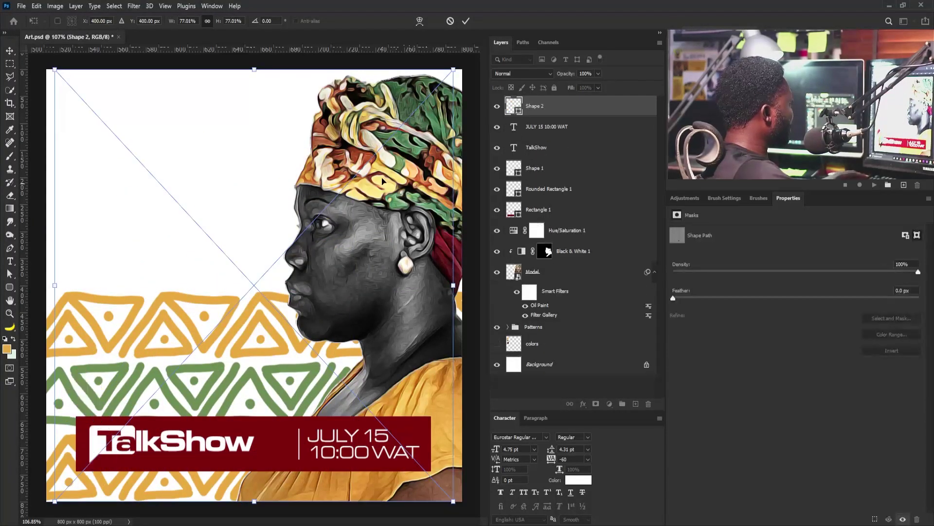
left_click_drag(455, 69, 171, 336)
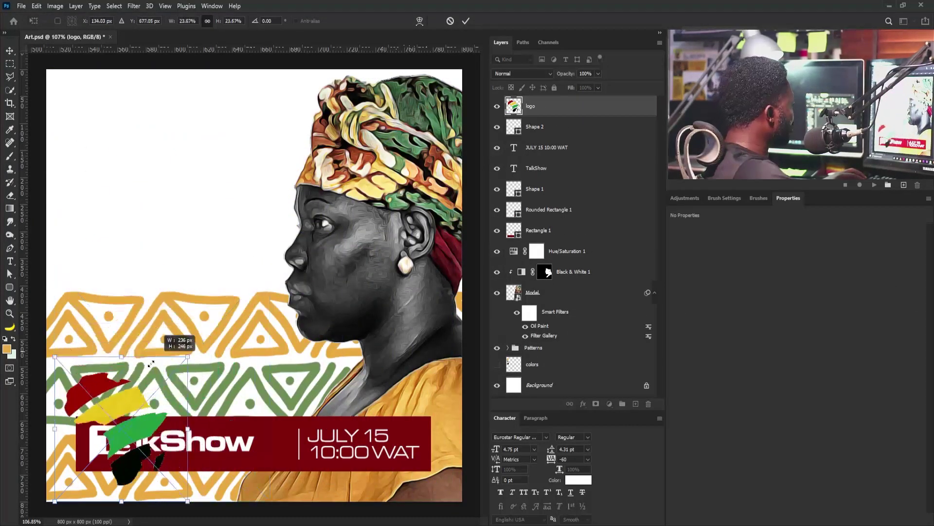
left_click_drag(122, 411, 127, 108)
left_click_drag(166, 210, 80, 104)
key("Return")
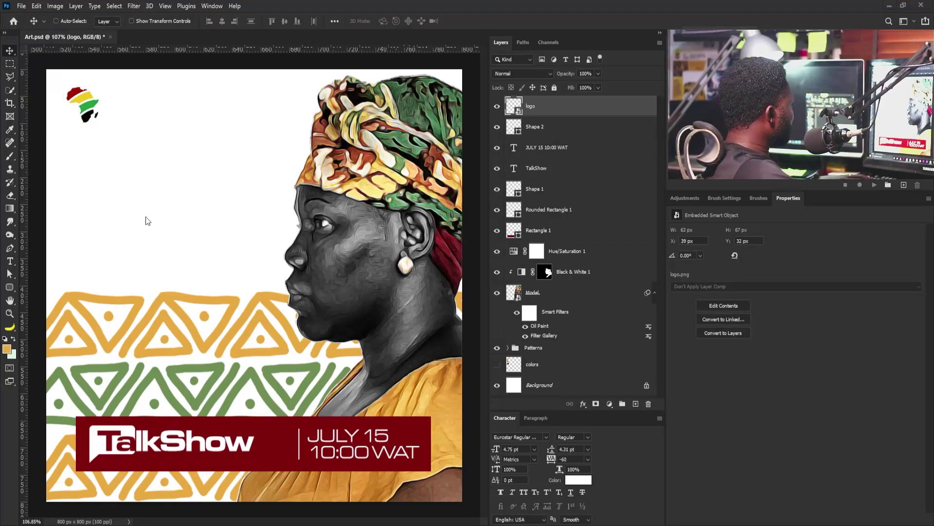
Add the two-line text MAMA AFRICA beside the Africa logo and colour it near-black 0e0d0a, sampled from the artwork
left_click(10, 261)
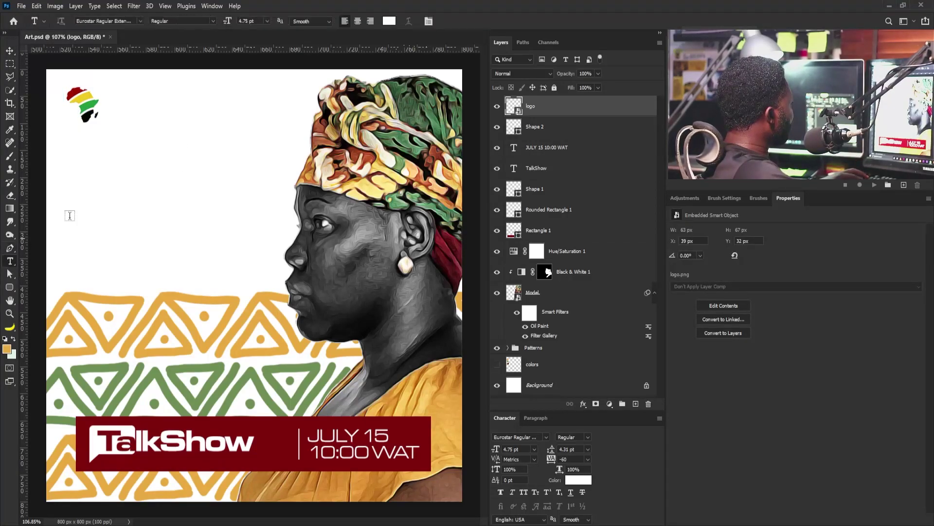
left_click(141, 111)
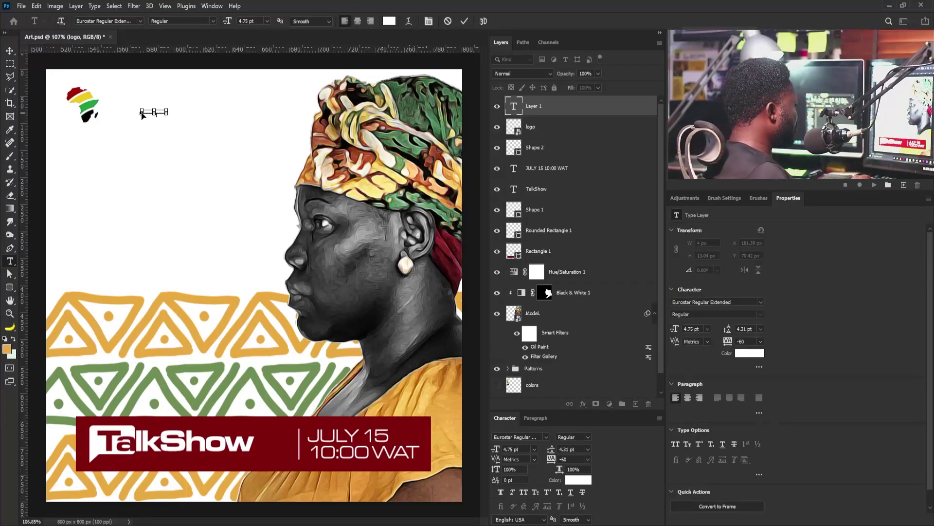
left_click(11, 52)
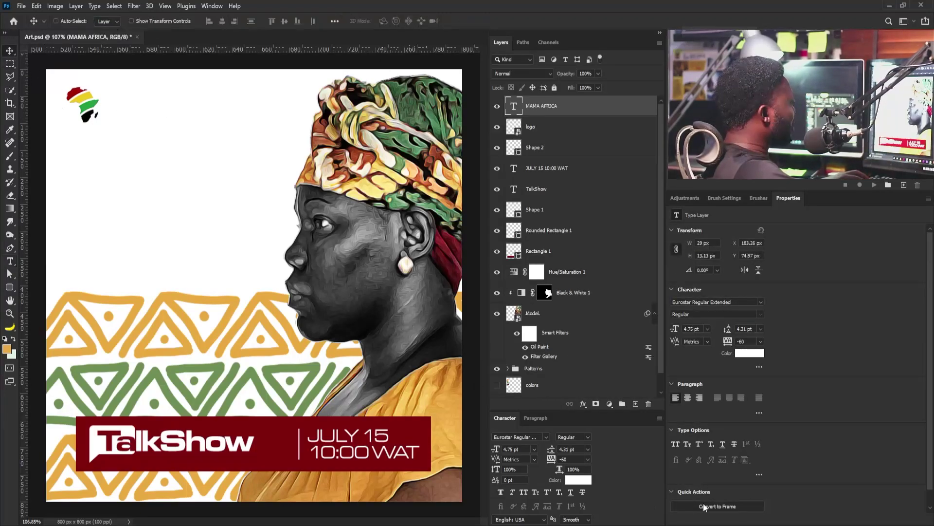
left_click(748, 354)
left_click(422, 166)
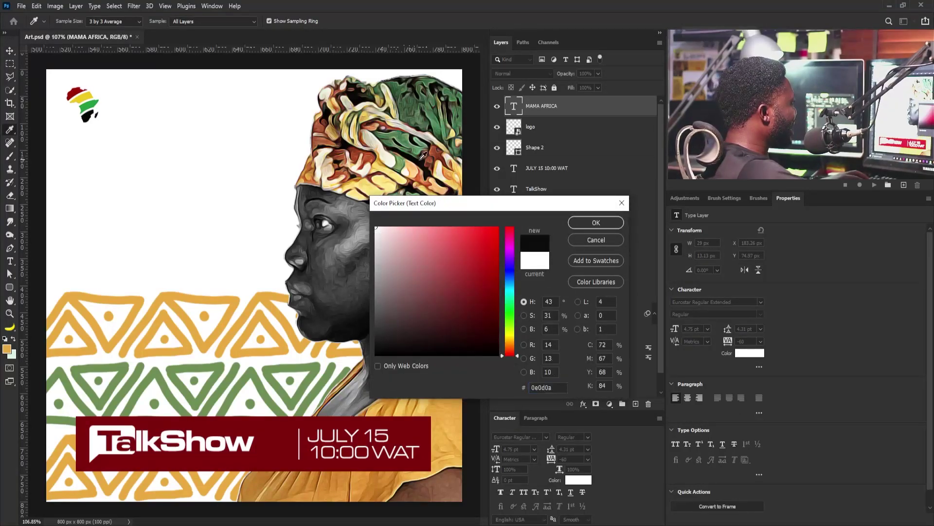
left_click(579, 222)
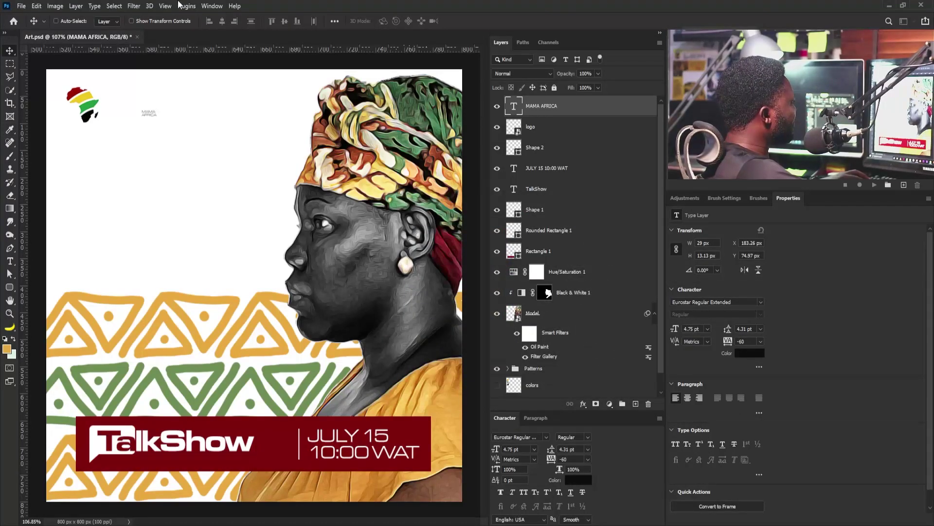
Scale the MAMA AFRICA text to about 155 × 70 px and place it directly beside the Africa logo
key("ctrl")
key("ctrl+t")
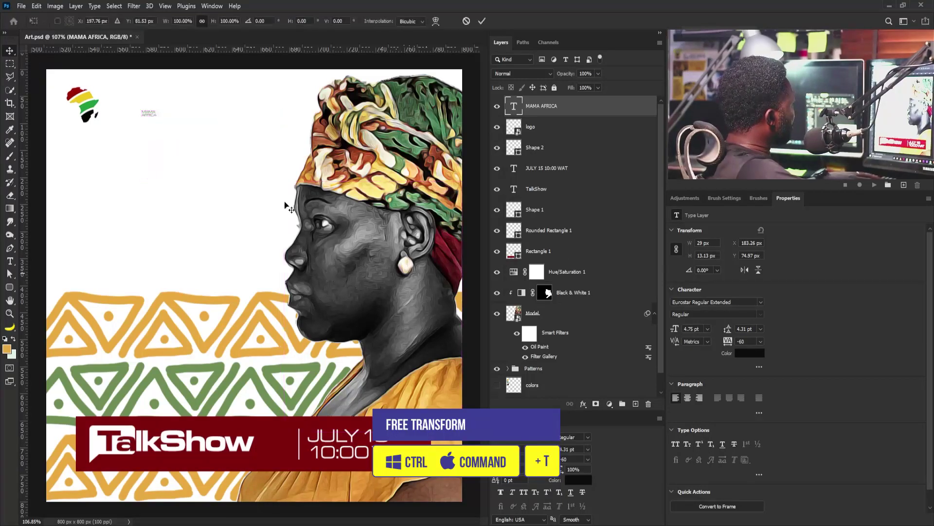
left_click_drag(169, 134, 255, 177)
left_click_drag(207, 154, 187, 123)
key("Return")
key("ctrl+t")
key("Return")
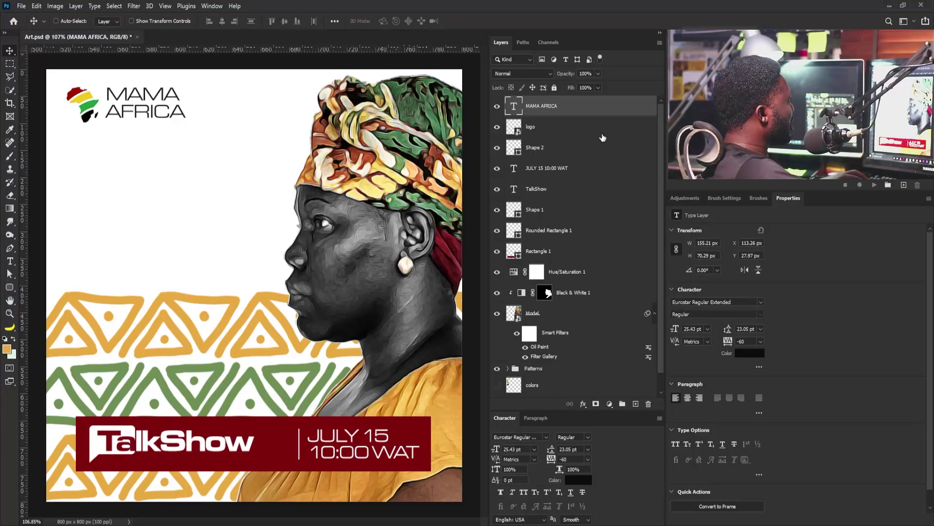
Set the MAMA AFRICA text in Eurostar Black Extended and move it slightly closer to the Africa logo
key("t")
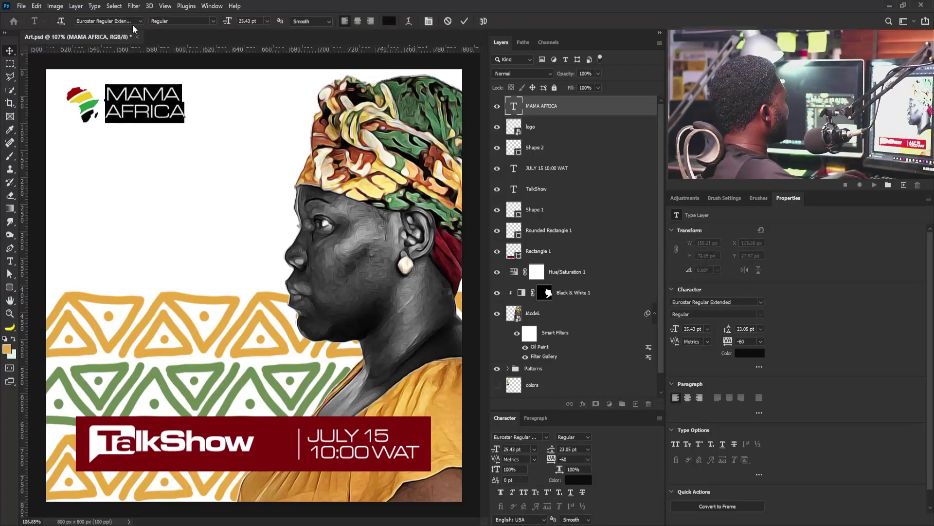
left_click(141, 20)
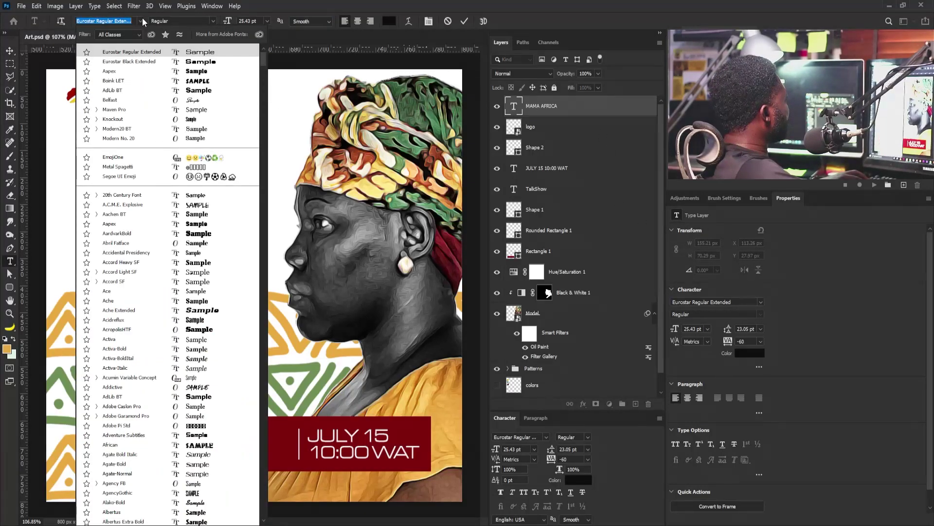
left_click(216, 62)
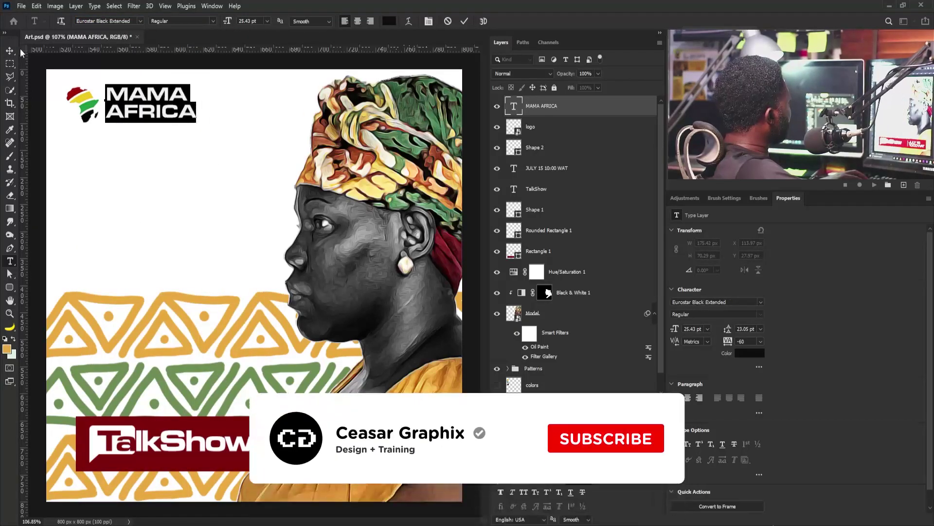
key("ctrl+h")
key("Escape")
key("v")
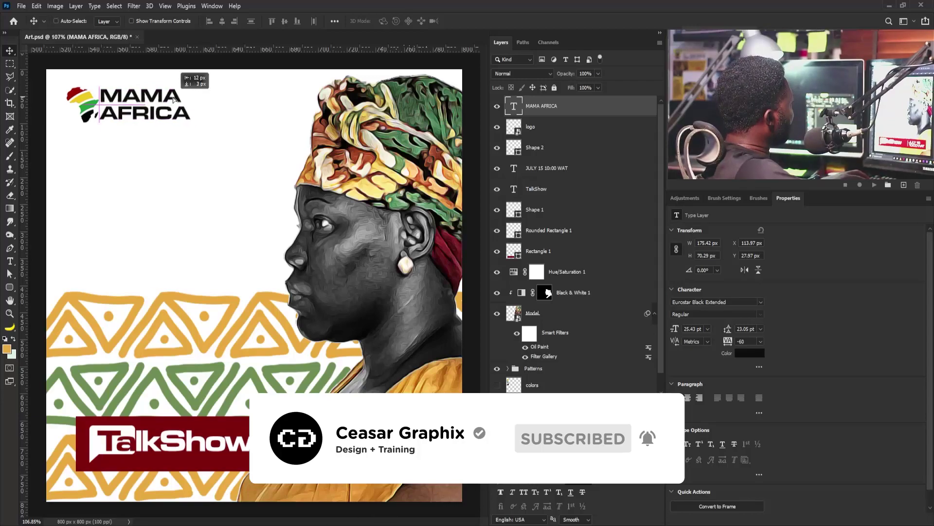
left_click_drag(179, 100, 177, 100)
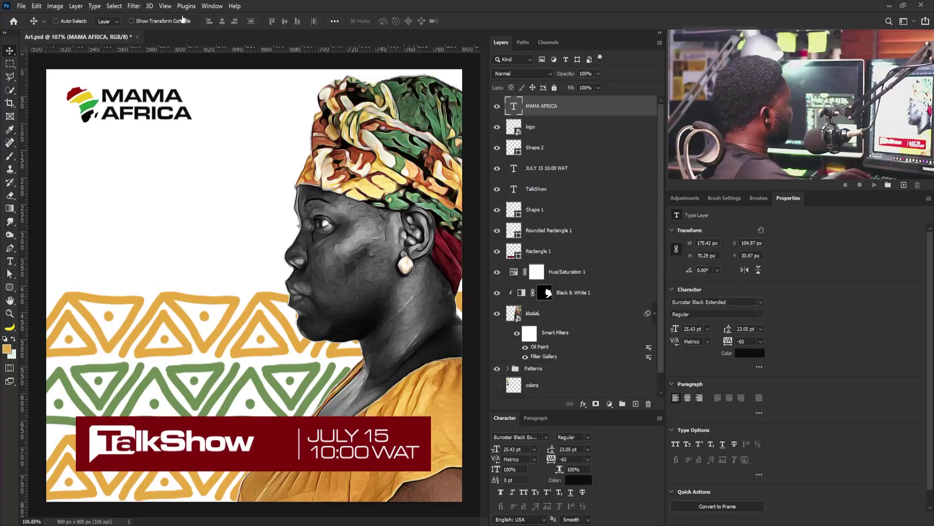
Set the MAMA AFRICA text in Boink LET Plain with 20 pt leading and -100 tracking
key("t")
left_click(140, 21)
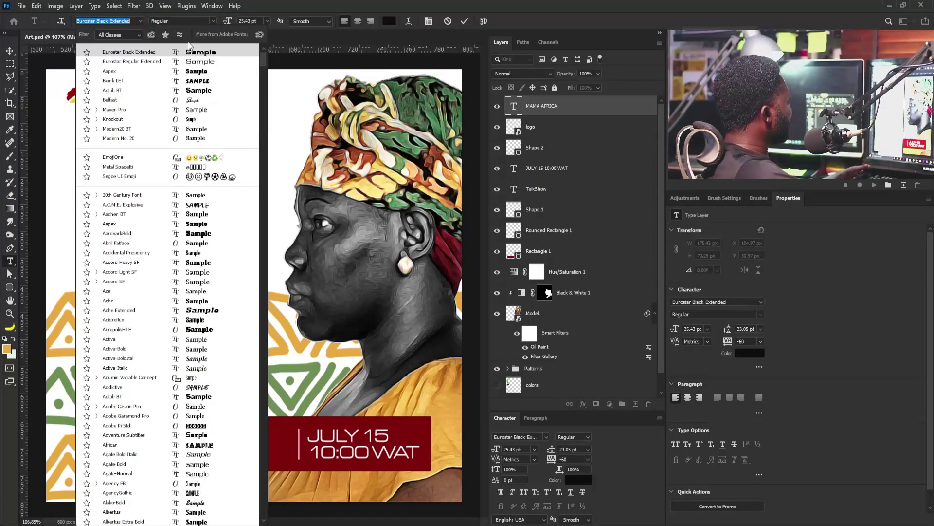
left_click(209, 81)
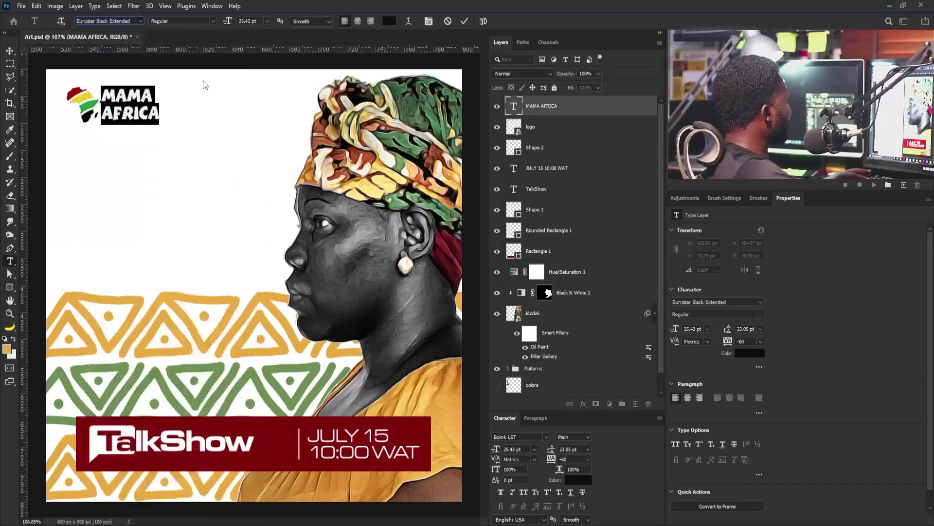
left_click(9, 51)
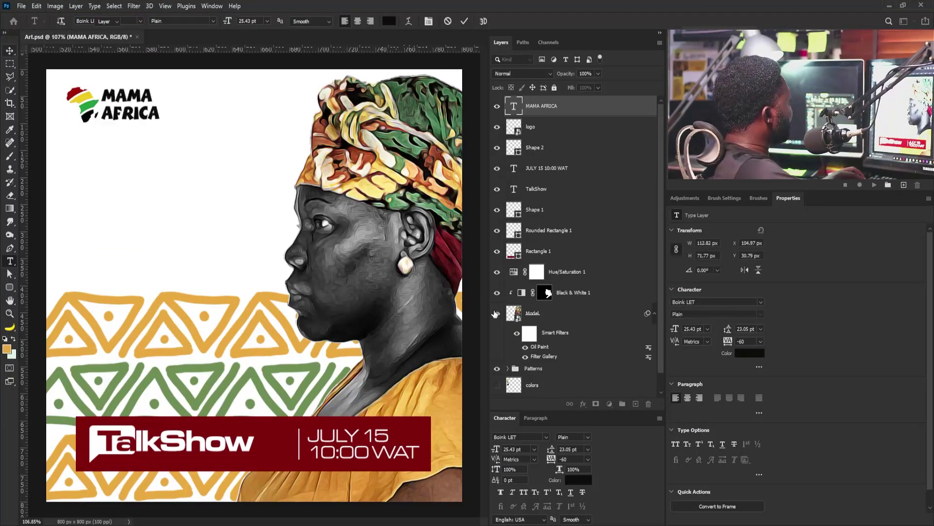
left_click(730, 330)
key("Down")
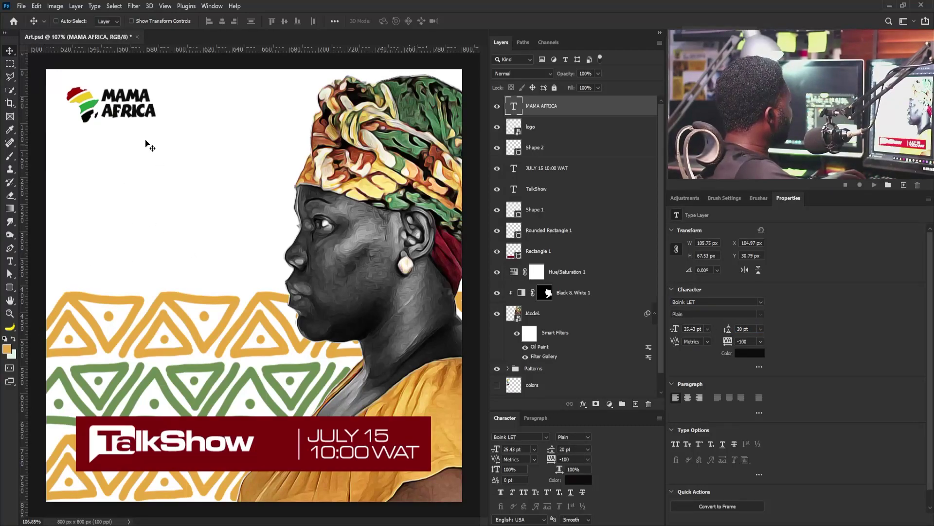
Duplicate the MAMA AFRICA text beside the original and change the copy to read TV with tracking 0
key("ctrl")
key("ctrl+j")
left_click_drag(127, 102, 194, 102)
double_click(193, 102)
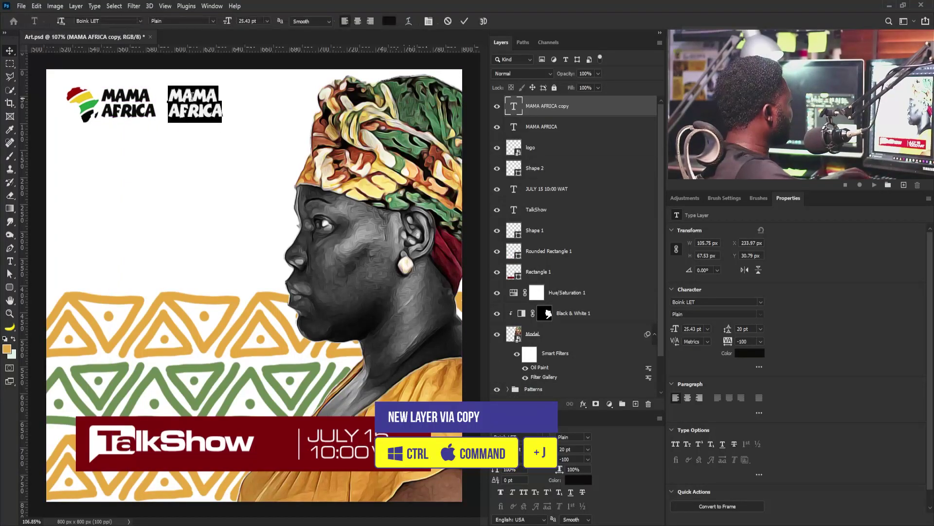
type(".TV")
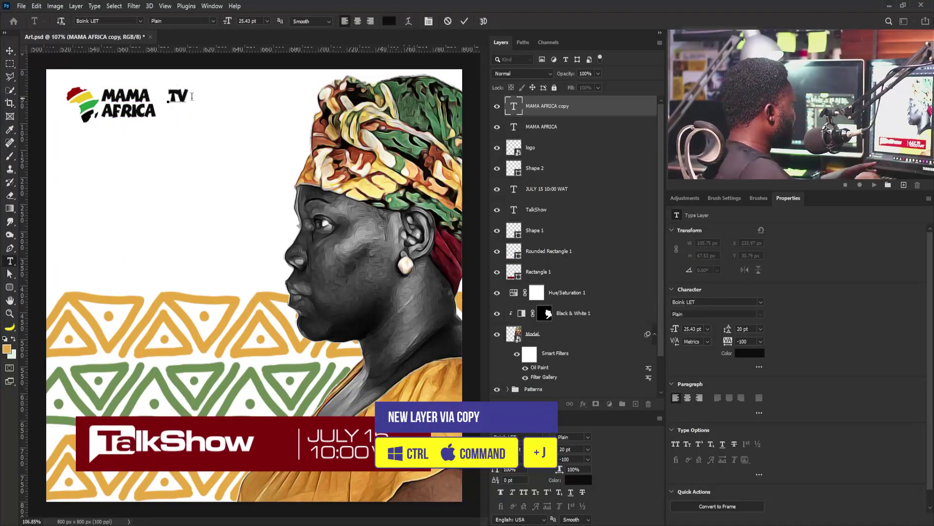
key("ctrl+a")
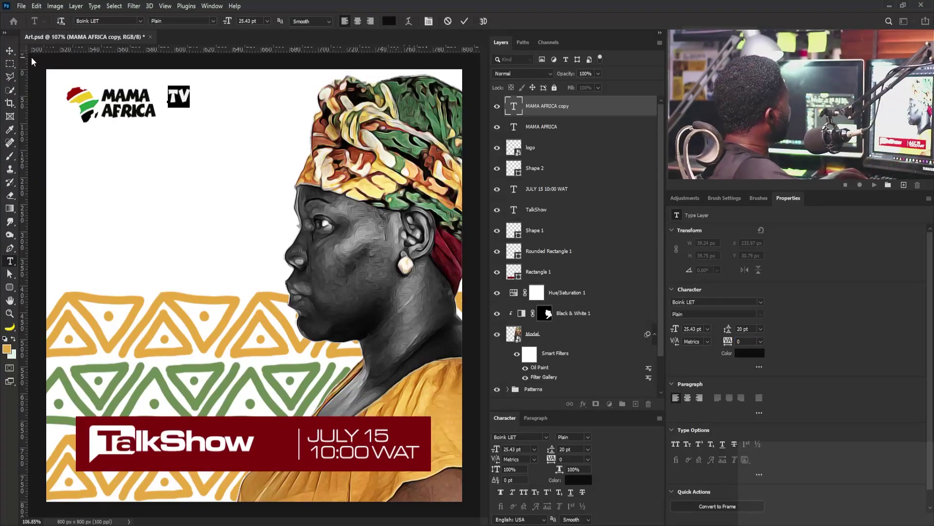
Scale the TV text down to about 22 × 20 px and position it just after the upper end of MAMA
left_click(10, 51)
key("ctrl+t")
left_click_drag(191, 107, 158, 86)
key("Return")
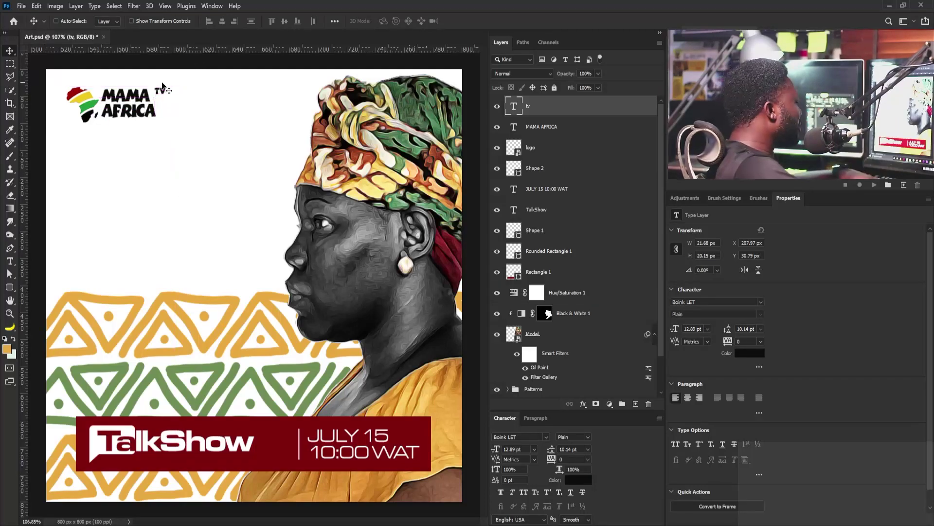
key("Left")
key("Left")
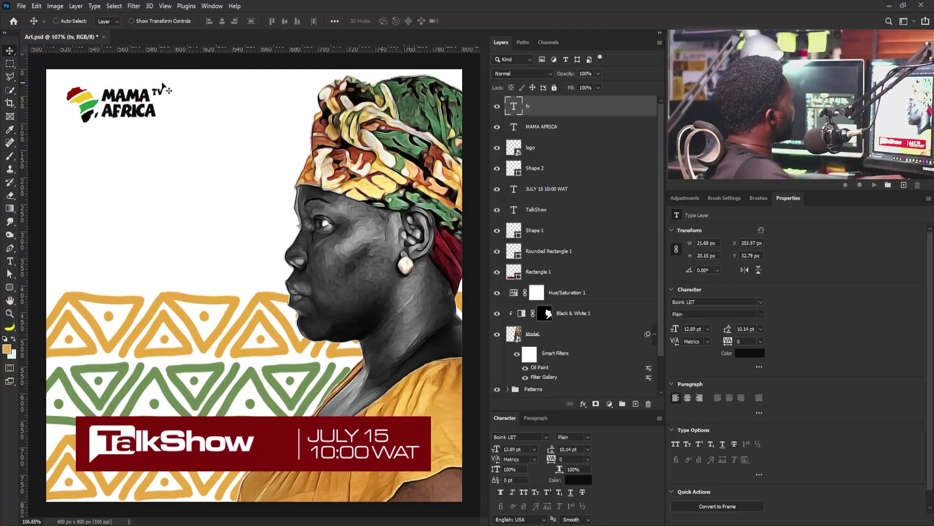
Add an empty layer between the Background and colors layers
scroll(574, 292, "down", 2)
left_click(546, 374)
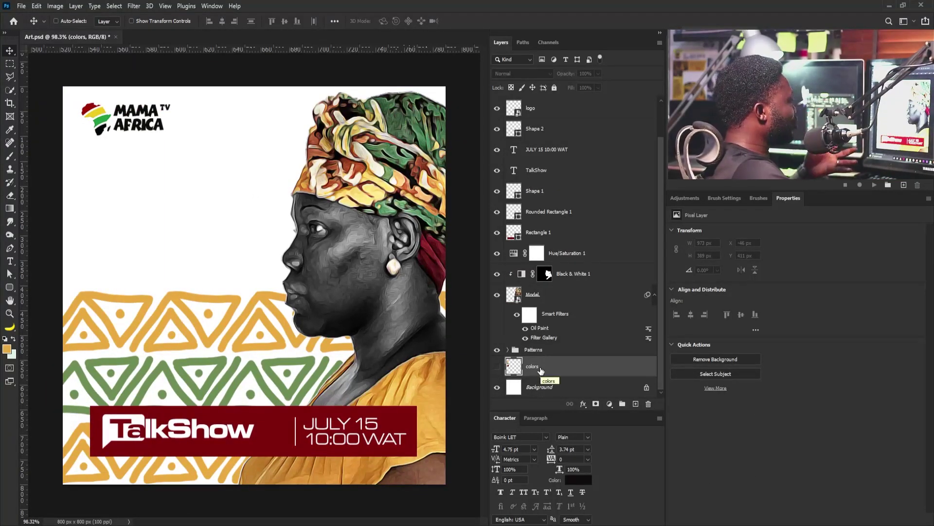
left_click(555, 390)
left_click(636, 403)
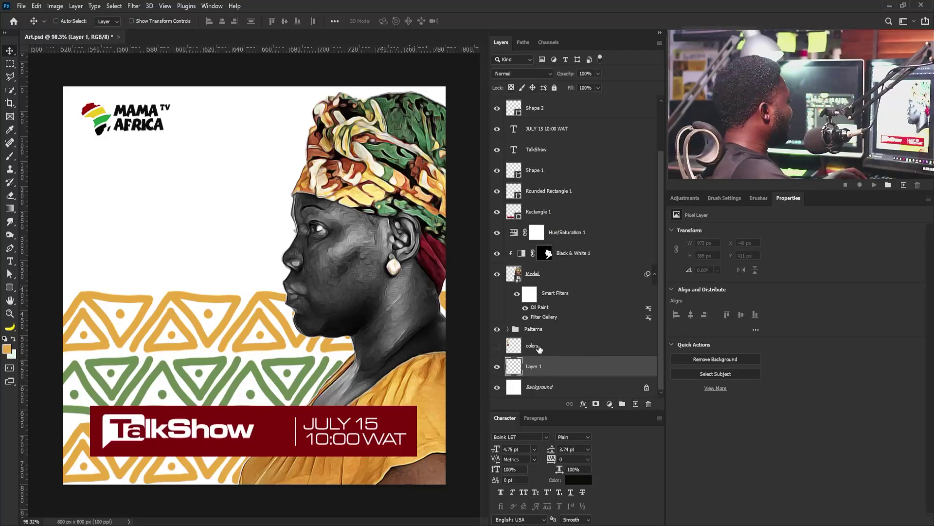
Set the foreground colour to dark green 4e663c, based on the green pattern row, and fill the new layer with it
left_click(7, 349)
left_click(176, 358)
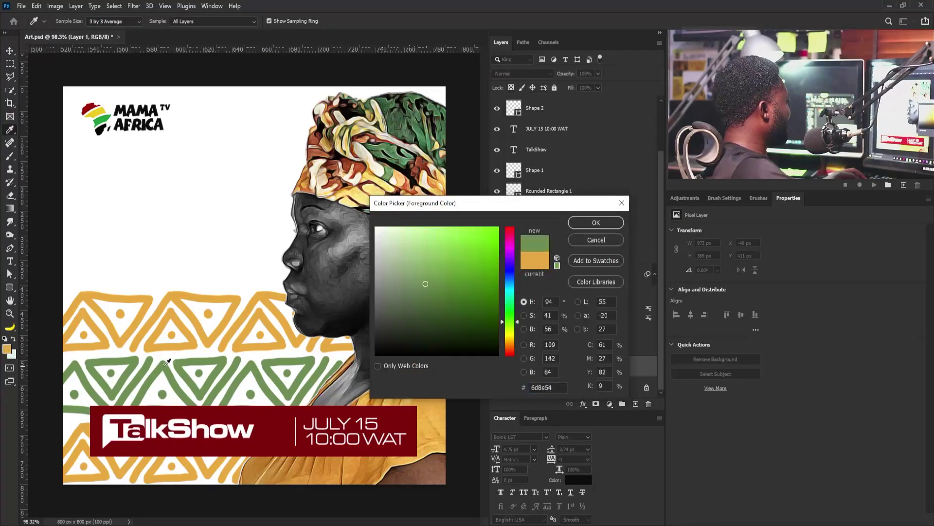
left_click_drag(423, 283, 426, 303)
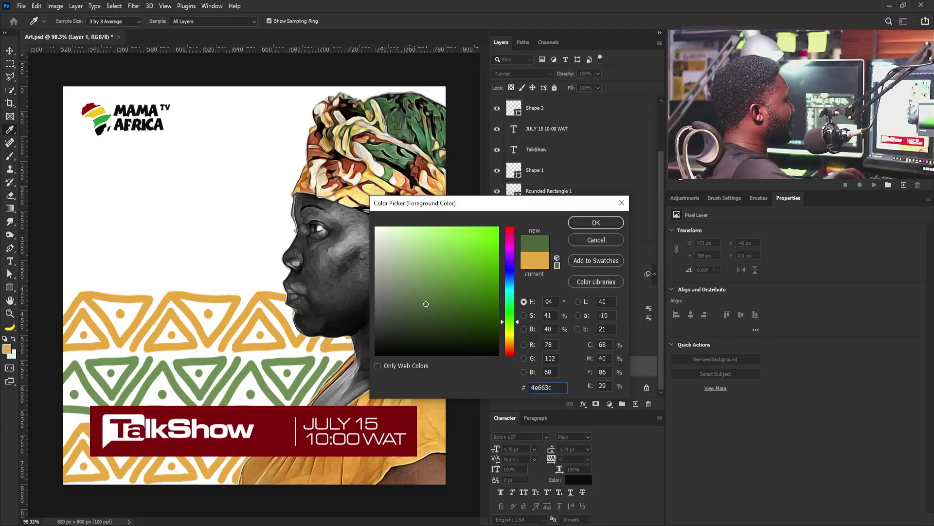
left_click(594, 222)
key("v")
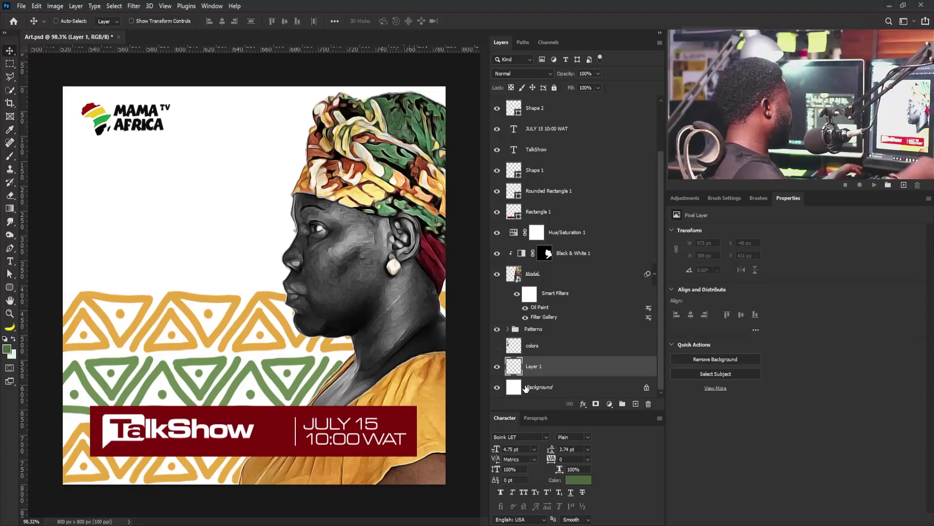
key("alt+BackSpace")
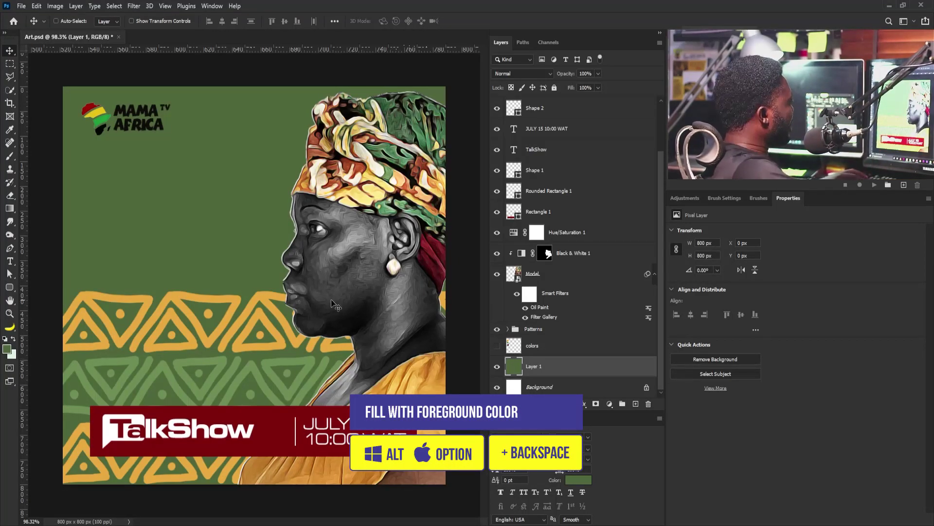
Add a 6 px white outside Stroke effect to the Model layer at 100% opacity
left_click(295, 265, "ctrl")
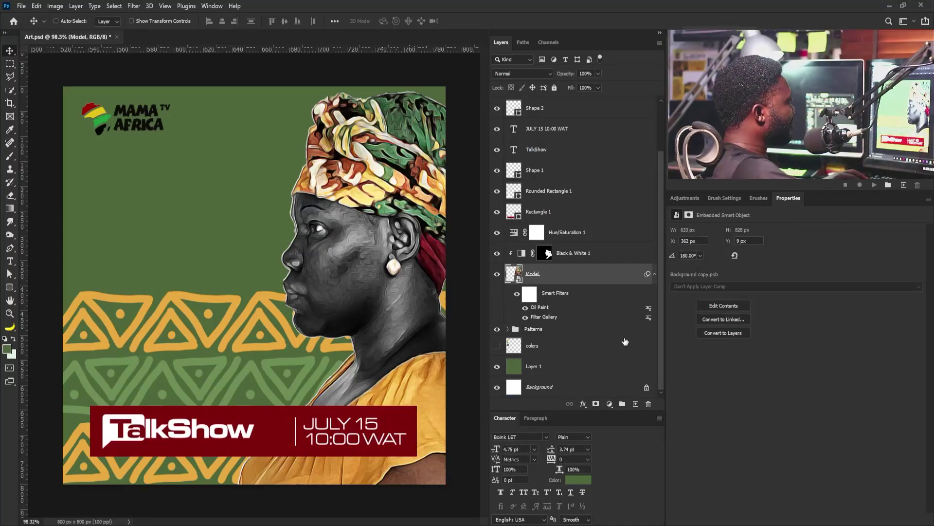
left_click(583, 404)
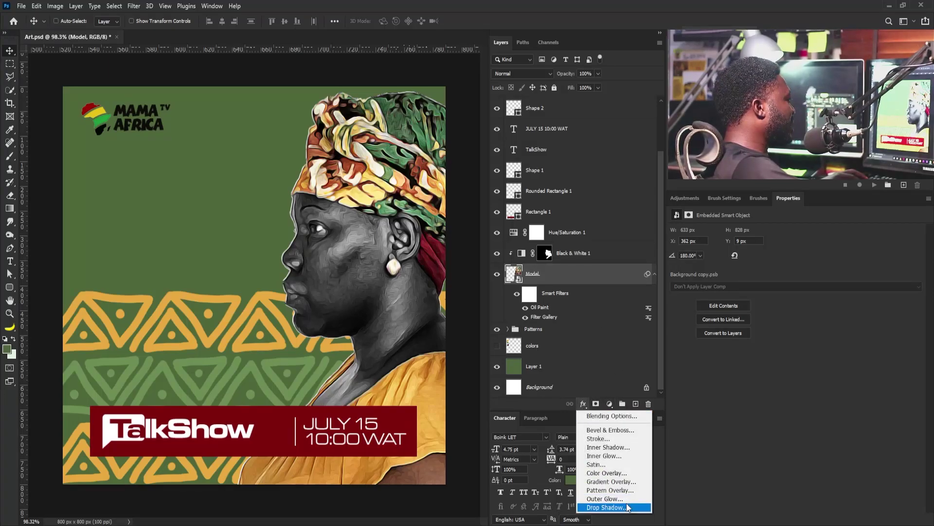
left_click(605, 442)
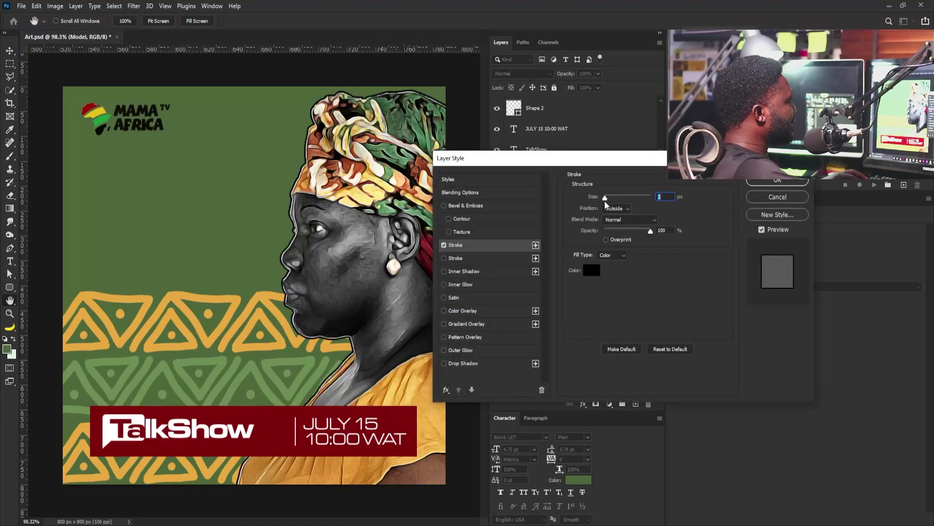
left_click_drag(606, 200, 606, 198)
left_click(592, 269)
left_click_drag(413, 253, 375, 227)
left_click(596, 222)
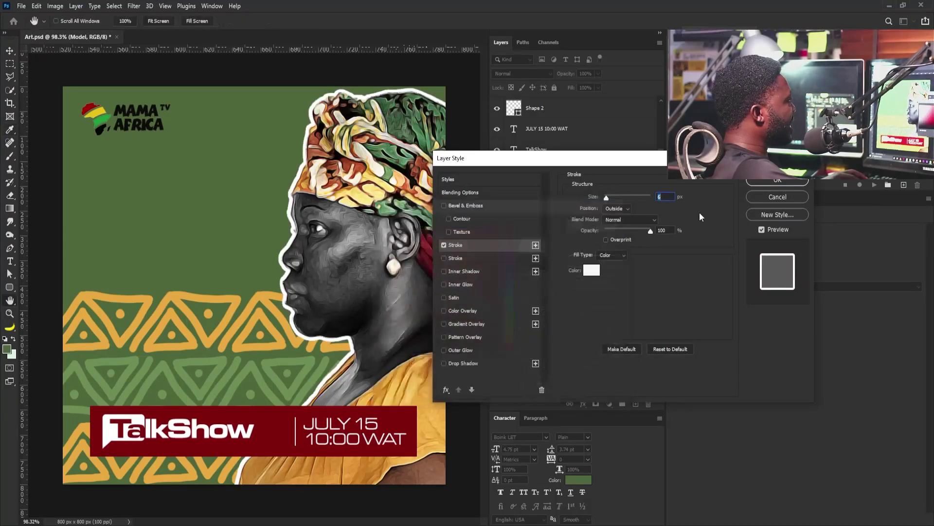
left_click(777, 180)
scroll(306, 221, "down", 3)
scroll(304, 210, "up", 3)
scroll(303, 202, "down", 2)
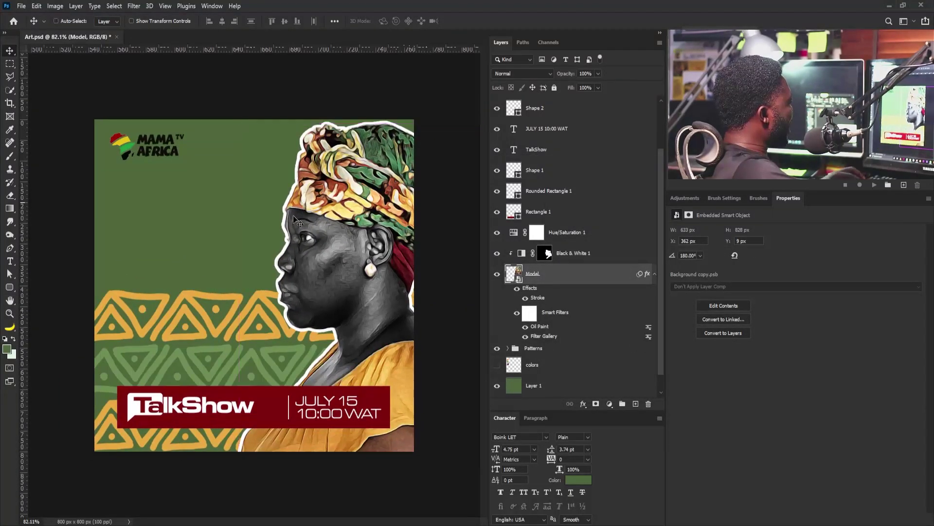